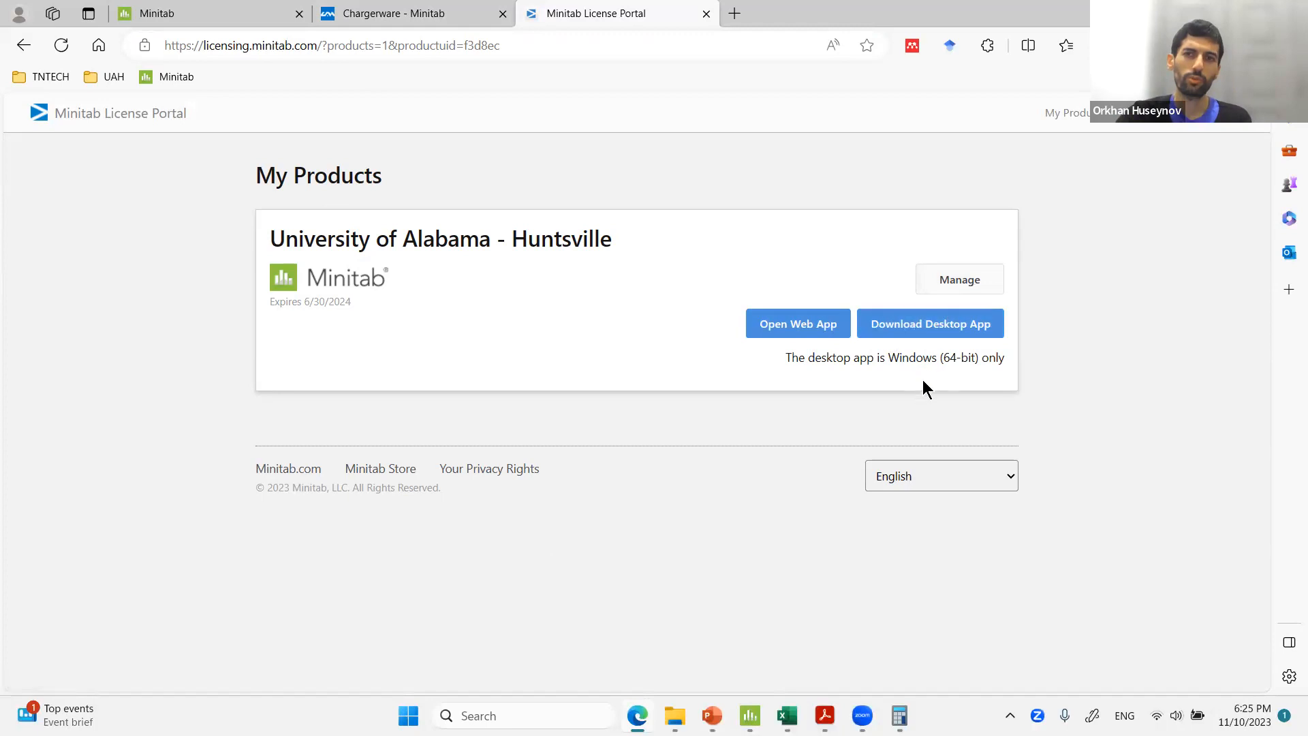
Switch from the license portal page to the open Minitab project window.
left_click_drag(876, 359, 1003, 363)
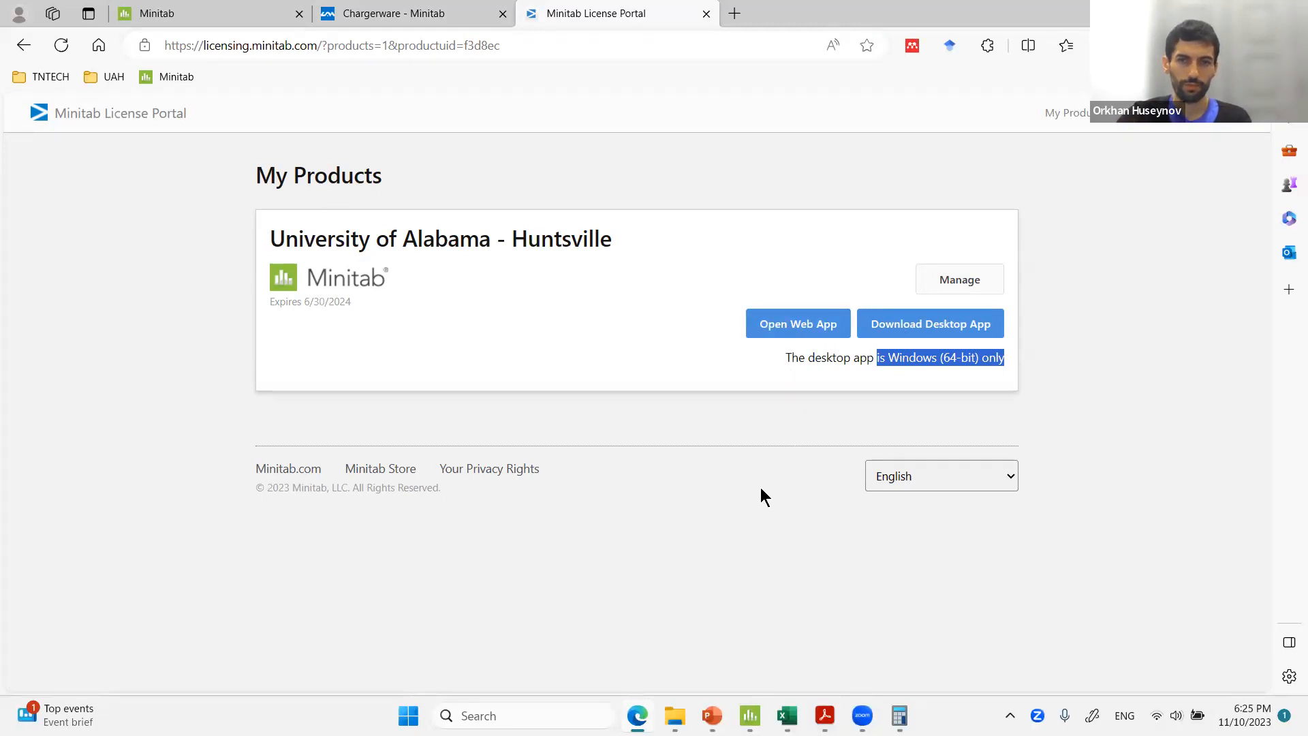
mouse_move(750, 715)
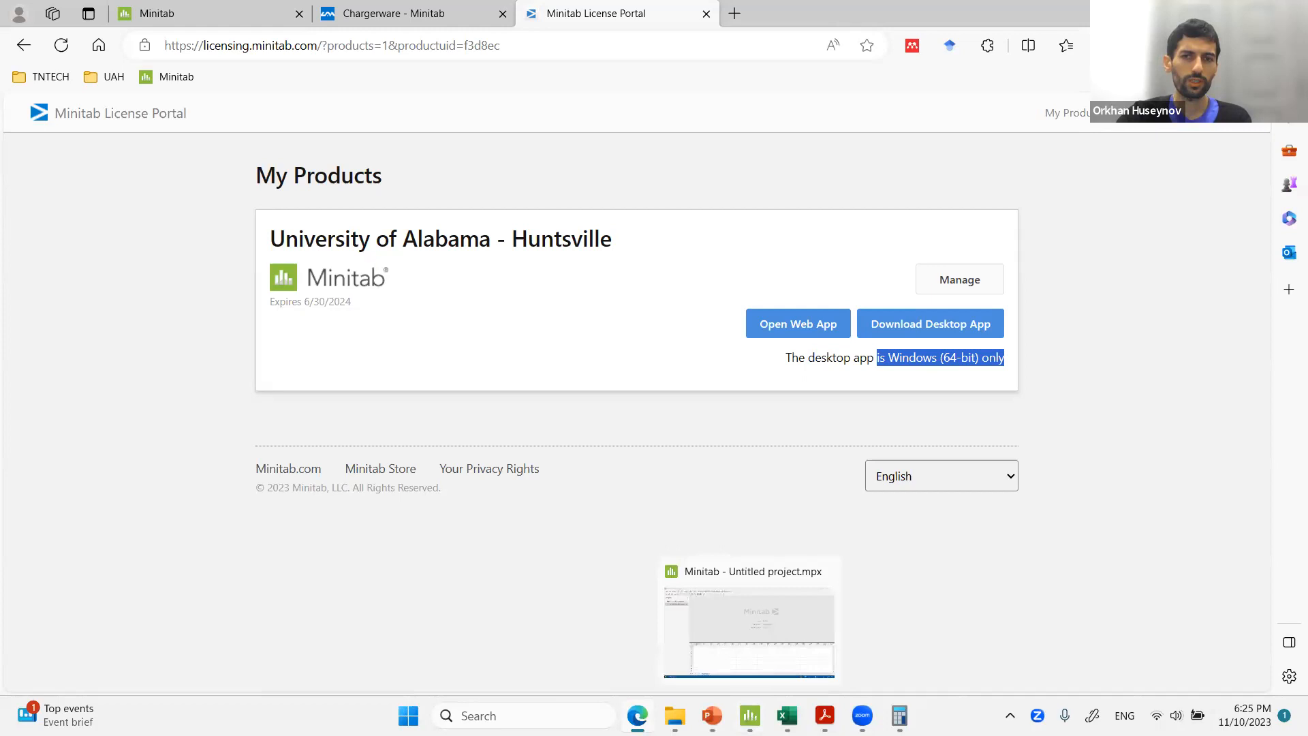
left_click(750, 630)
left_click_drag(504, 423, 493, 149)
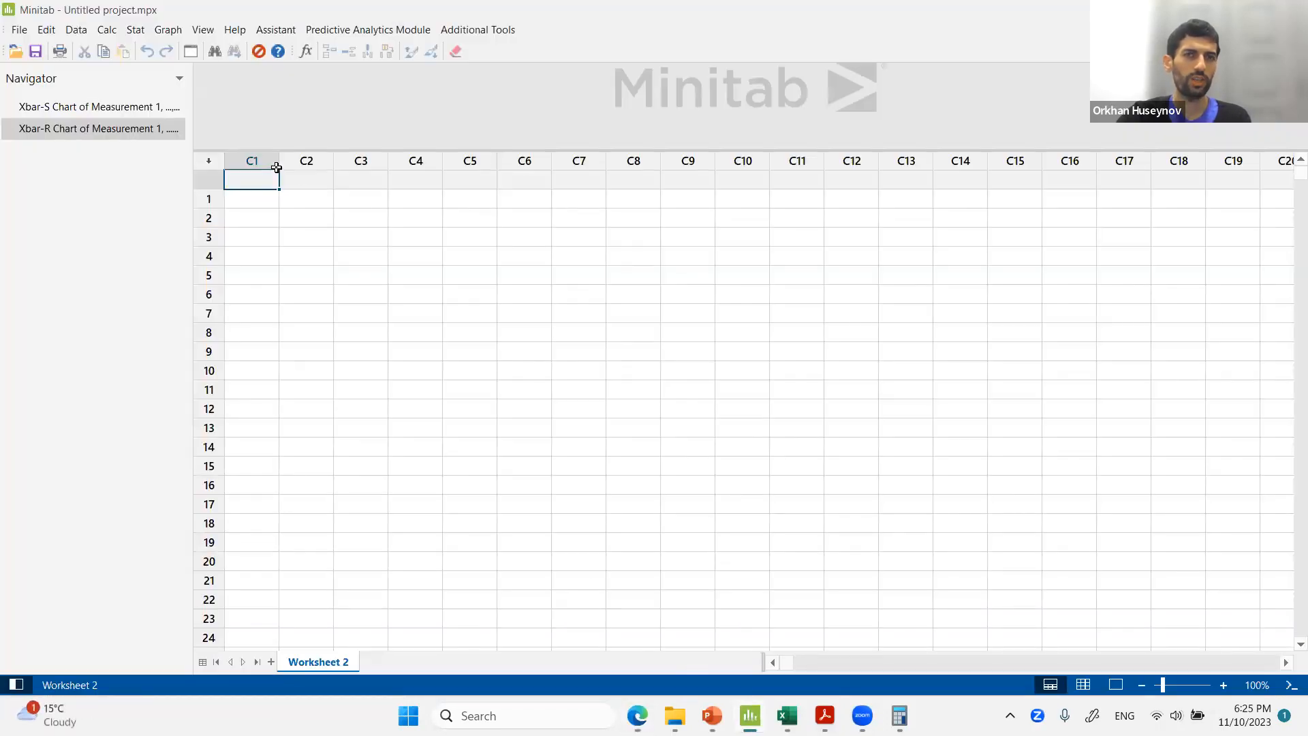
Browse the Graph and Stat menus, including the Control Charts and Quality Tools submenus.
left_click(170, 30)
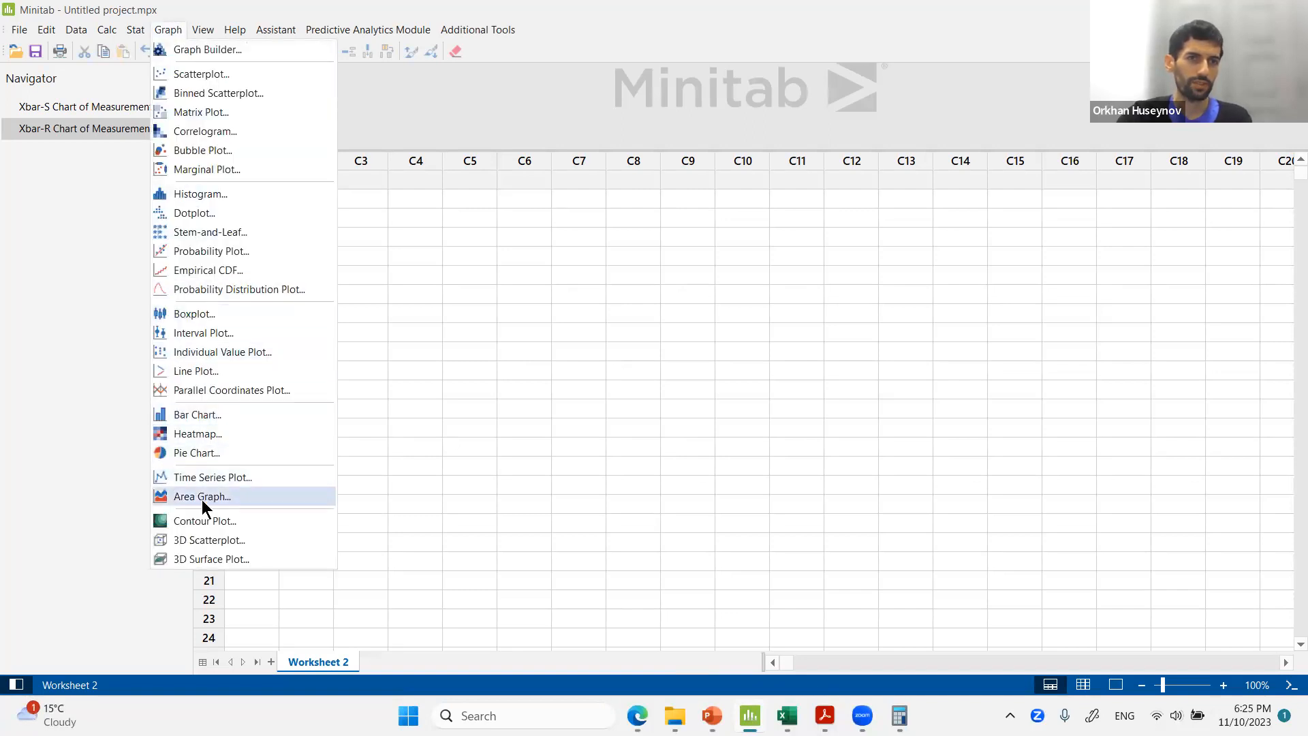
mouse_move(133, 30)
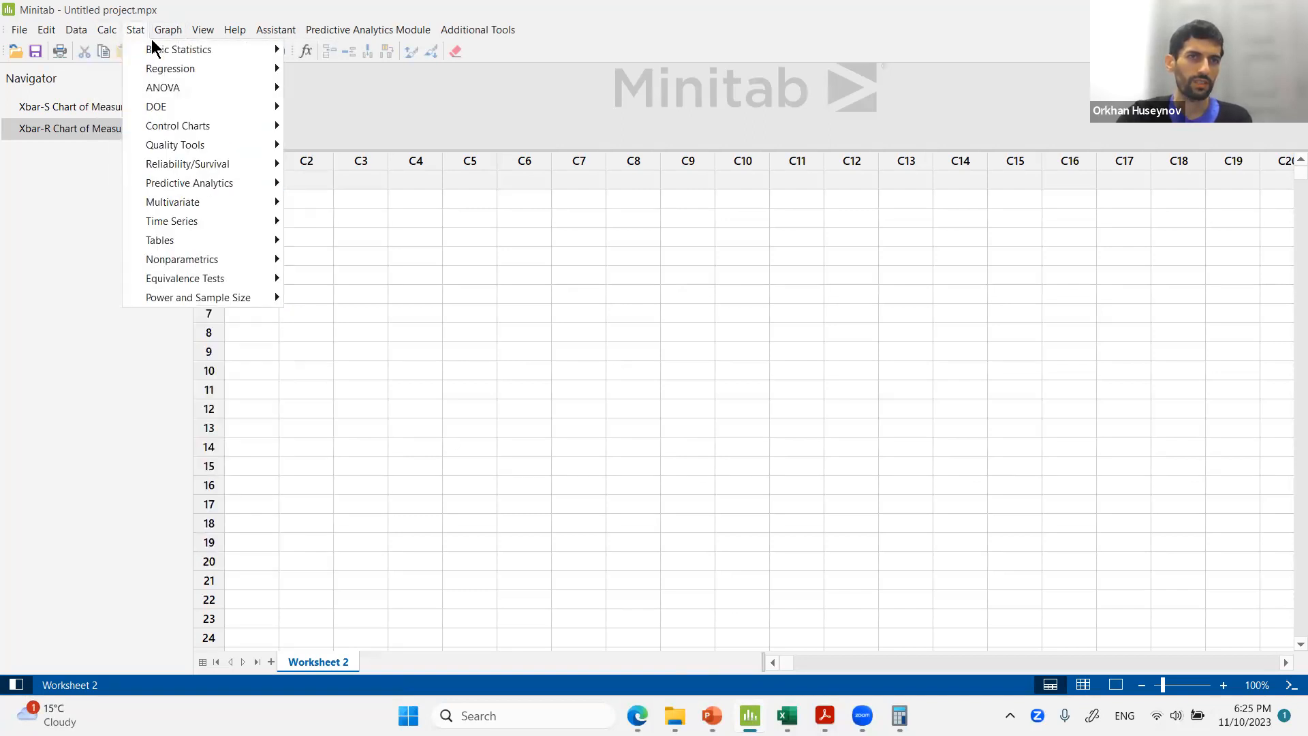
mouse_move(177, 48)
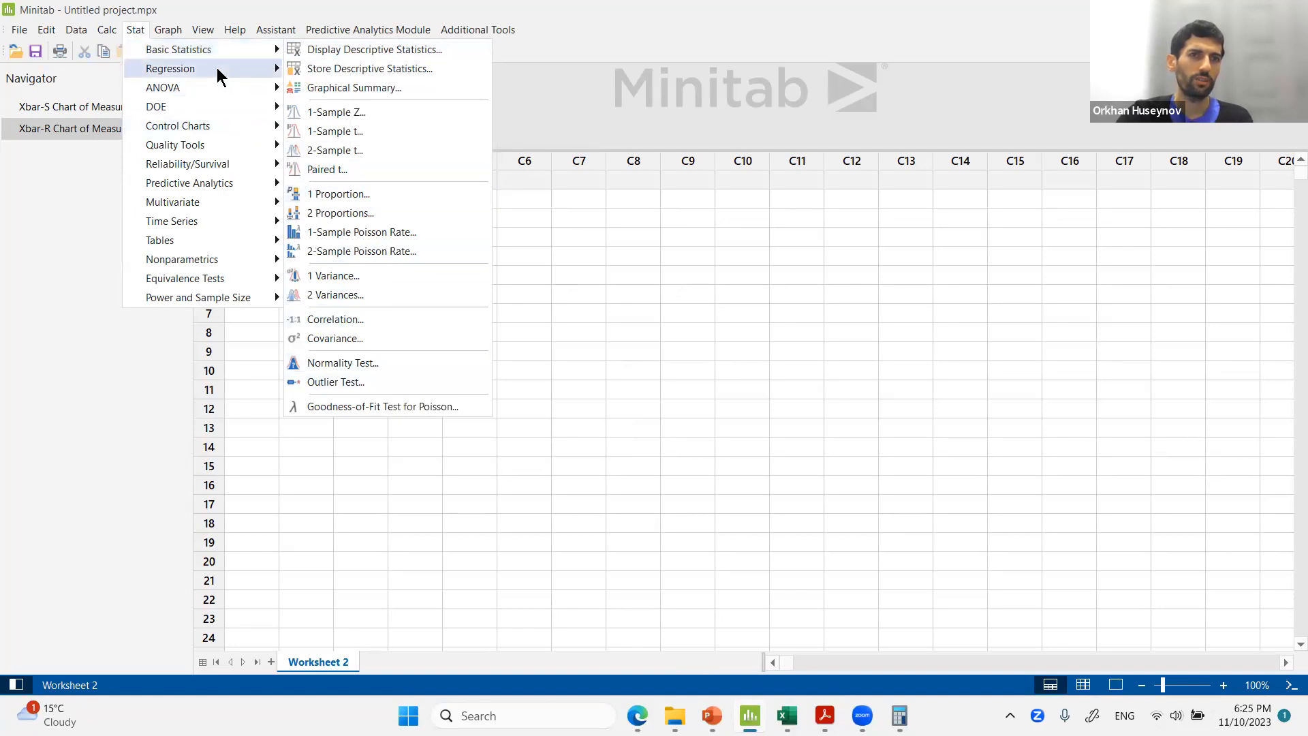
mouse_move(216, 68)
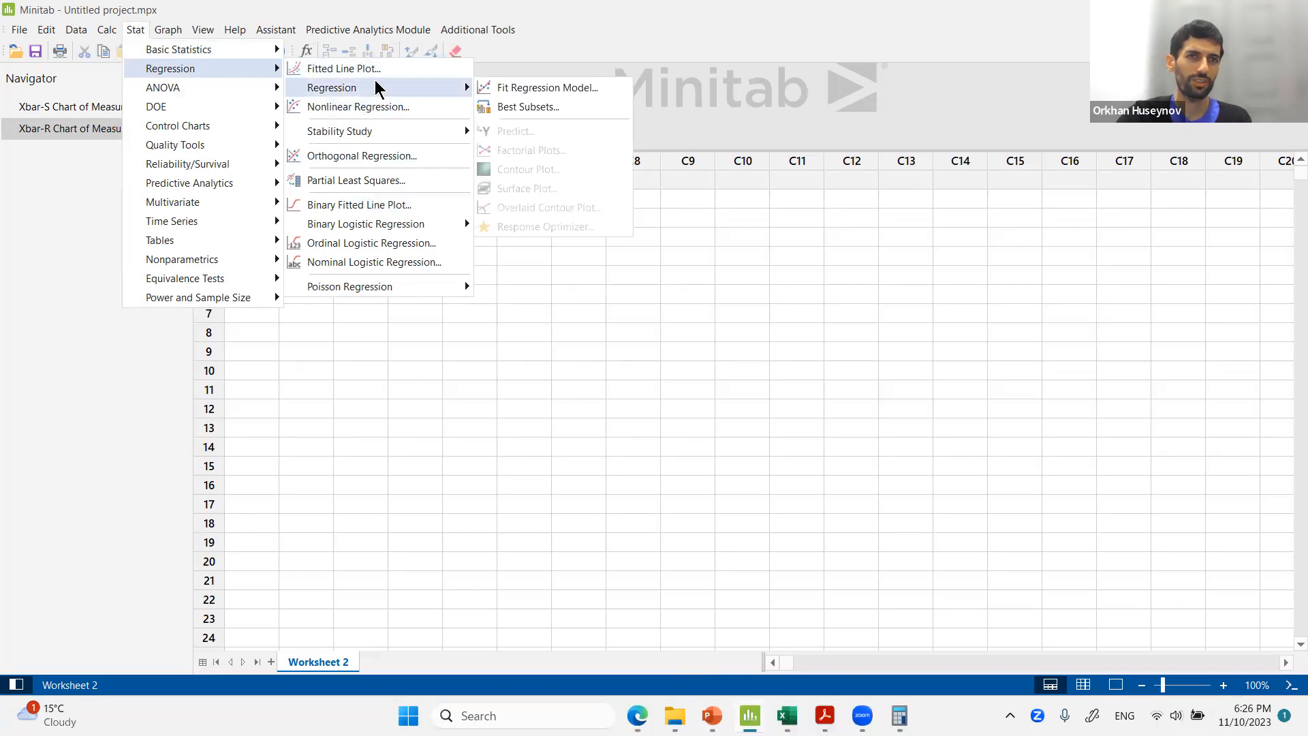
mouse_move(263, 102)
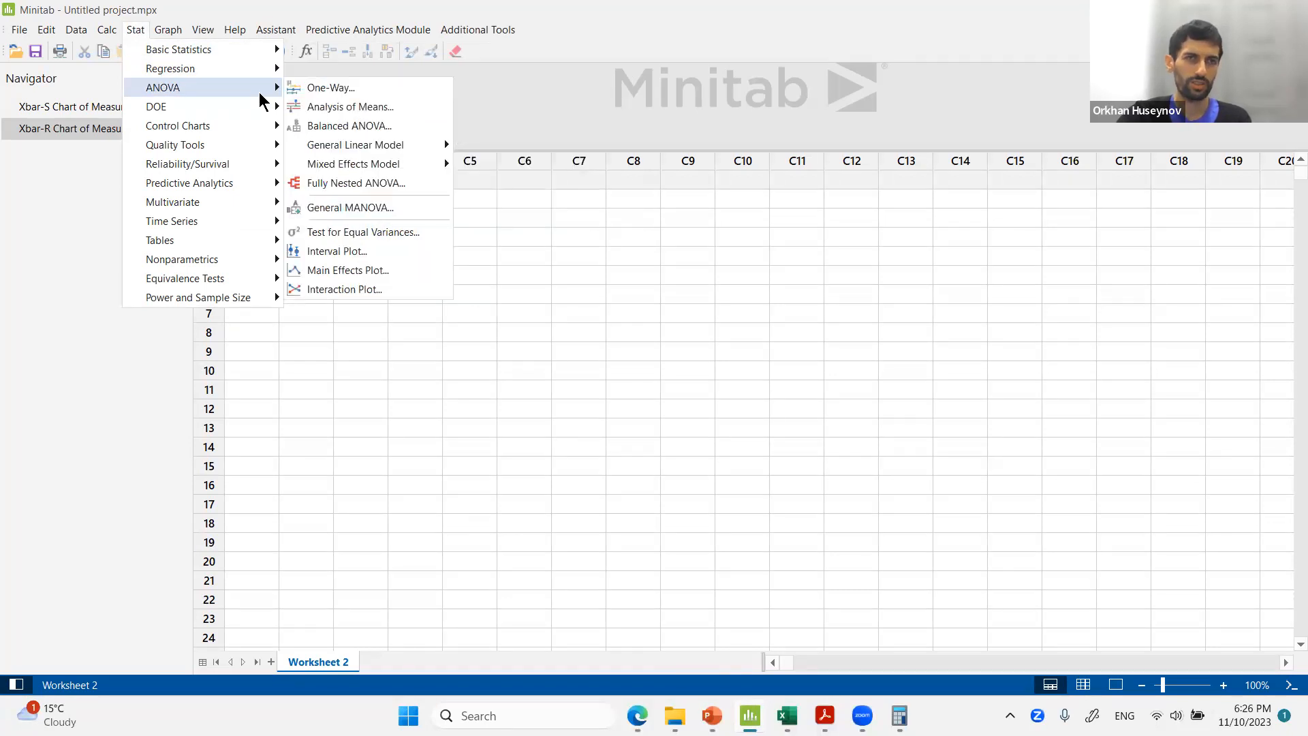
mouse_move(256, 126)
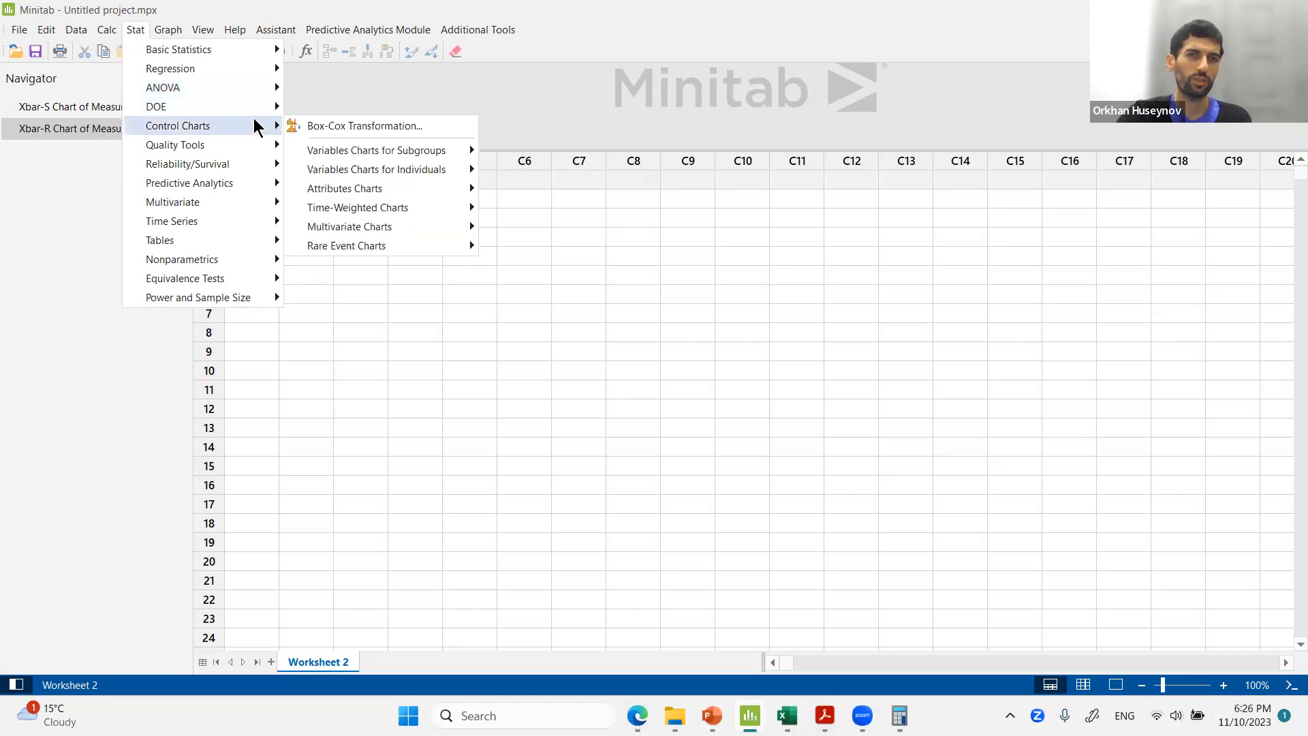
mouse_move(367, 150)
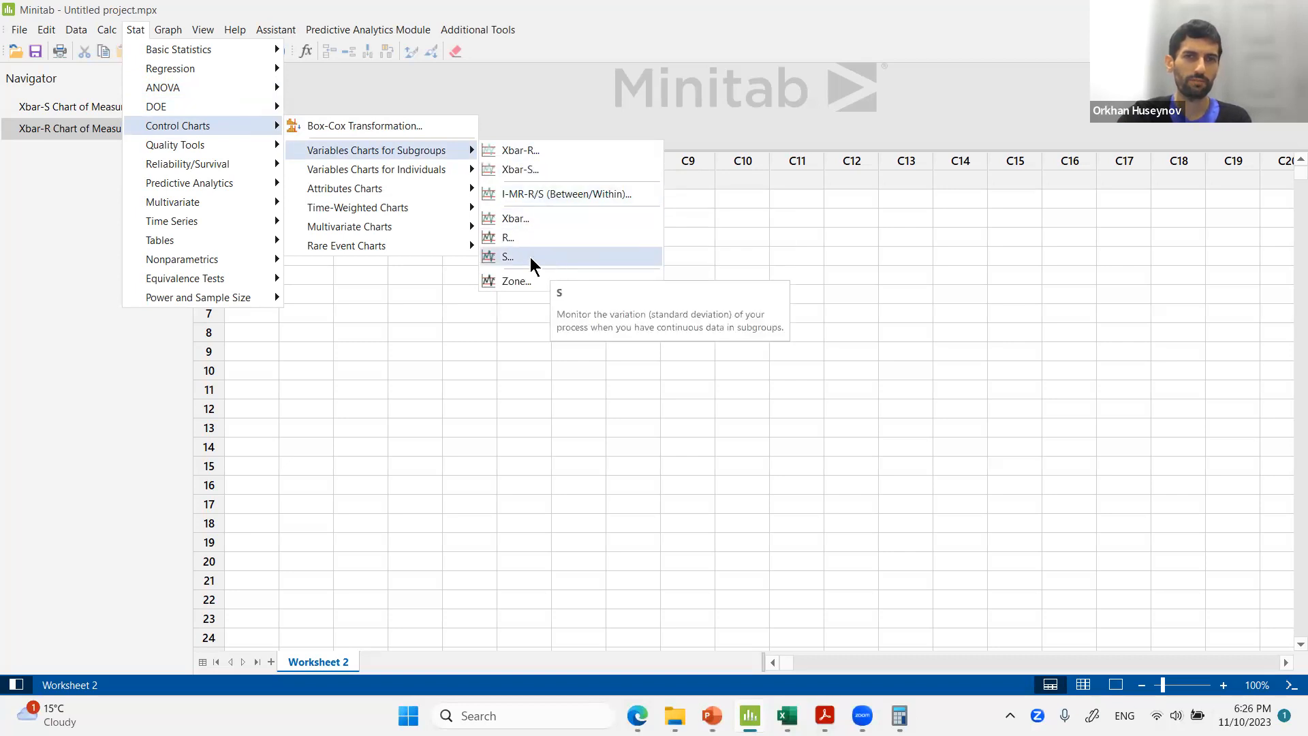
mouse_move(441, 169)
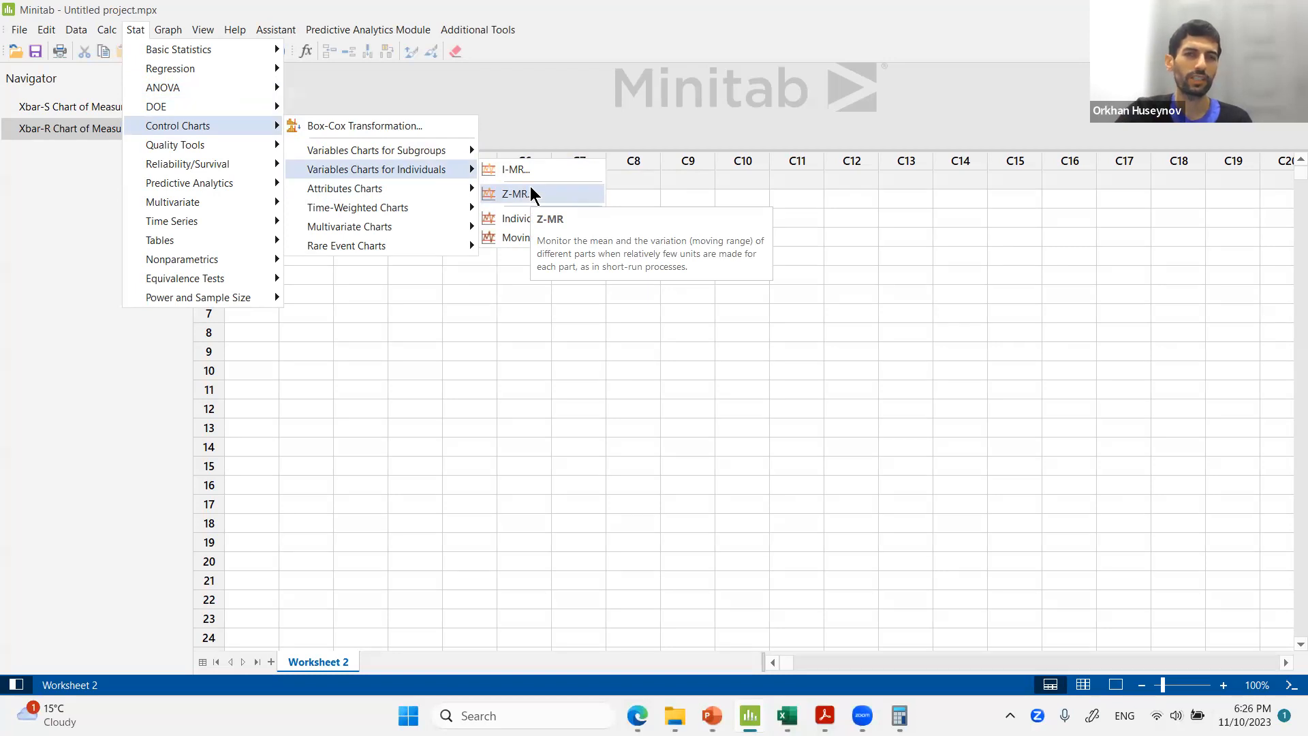
mouse_move(419, 190)
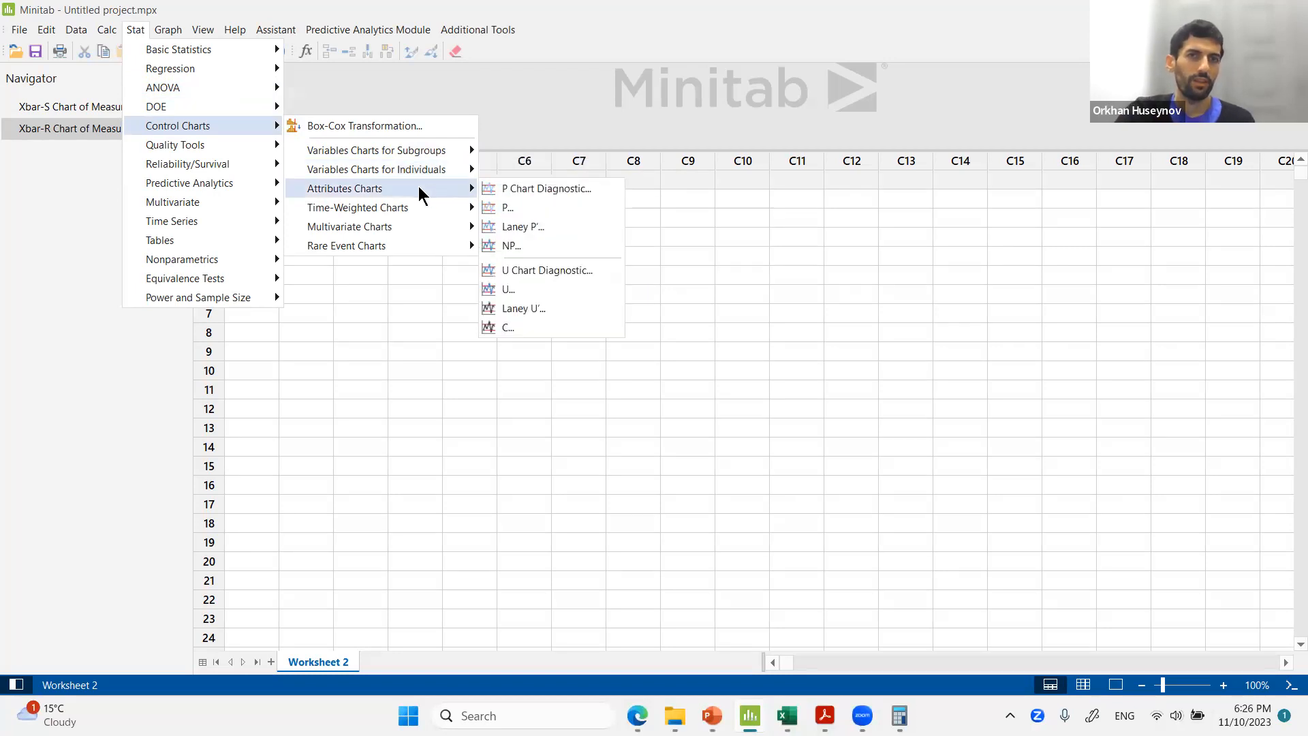
mouse_move(249, 154)
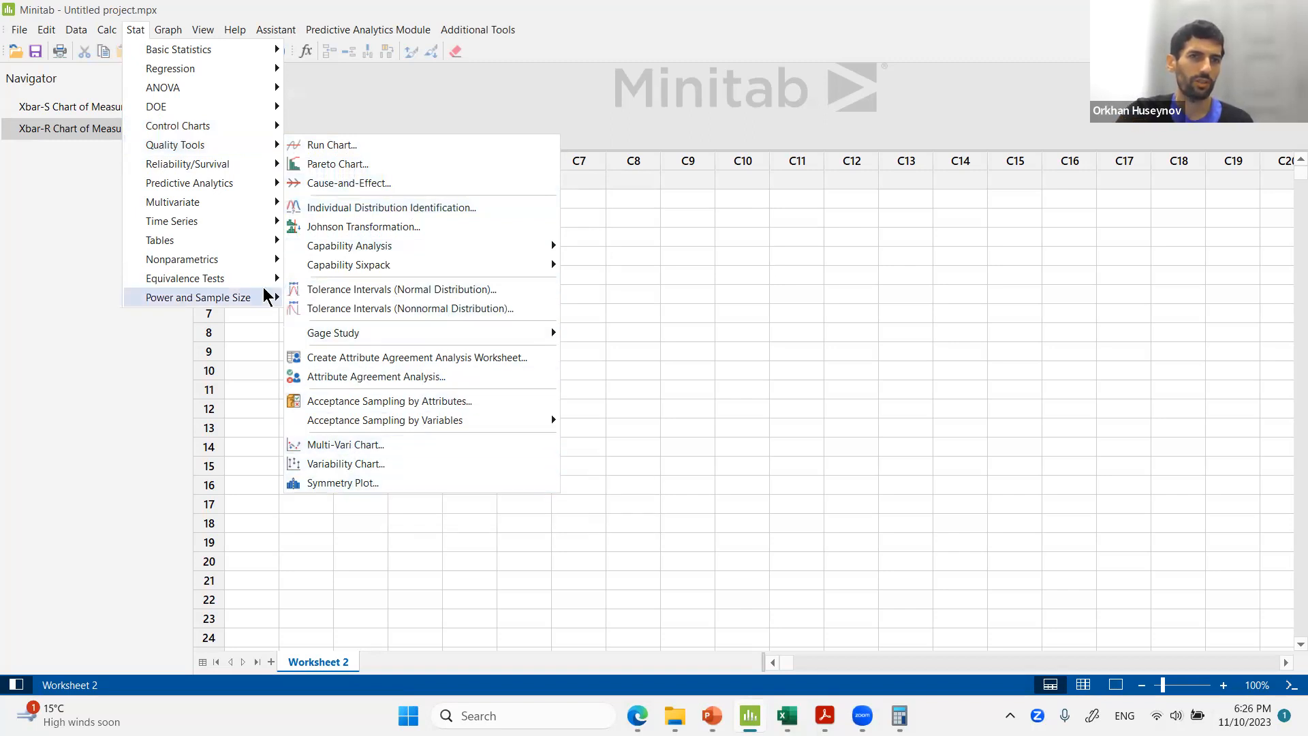
mouse_move(239, 186)
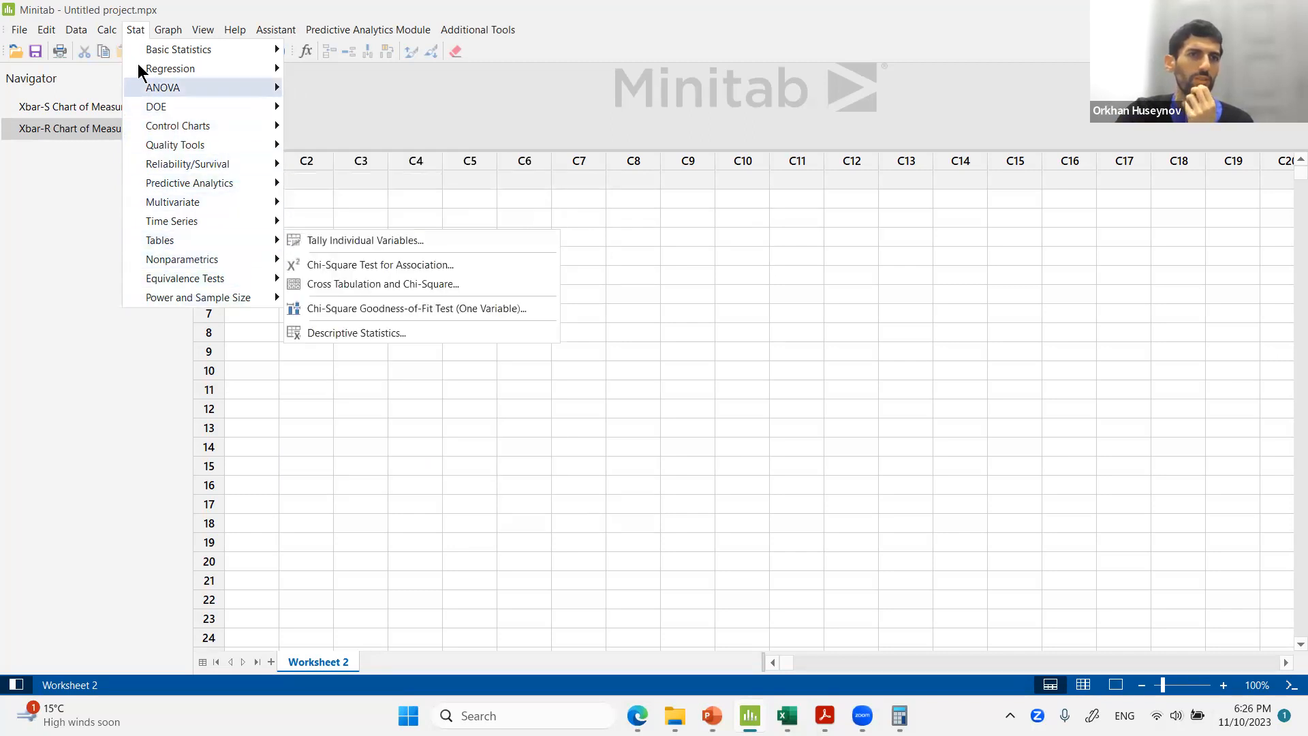
Browse the Calc, Data and Predictive Analytics Module menus and close the open menu.
mouse_move(107, 34)
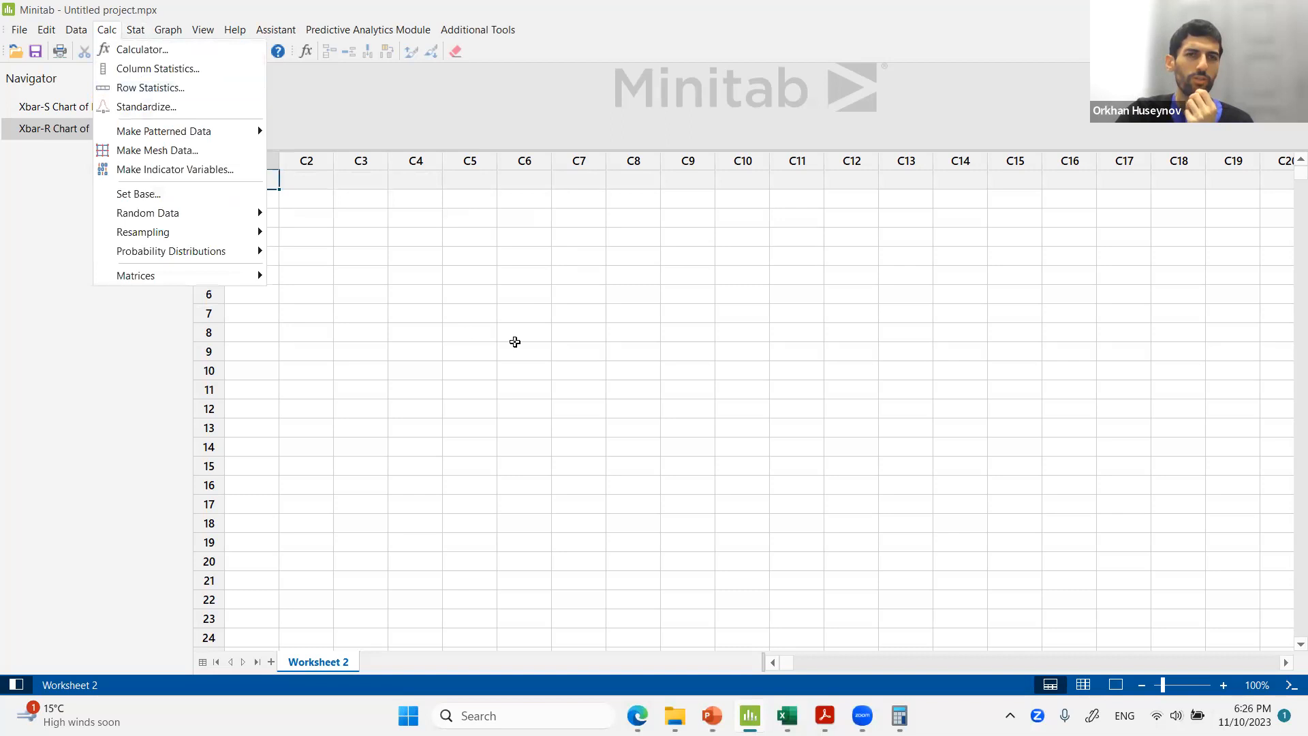
mouse_move(254, 279)
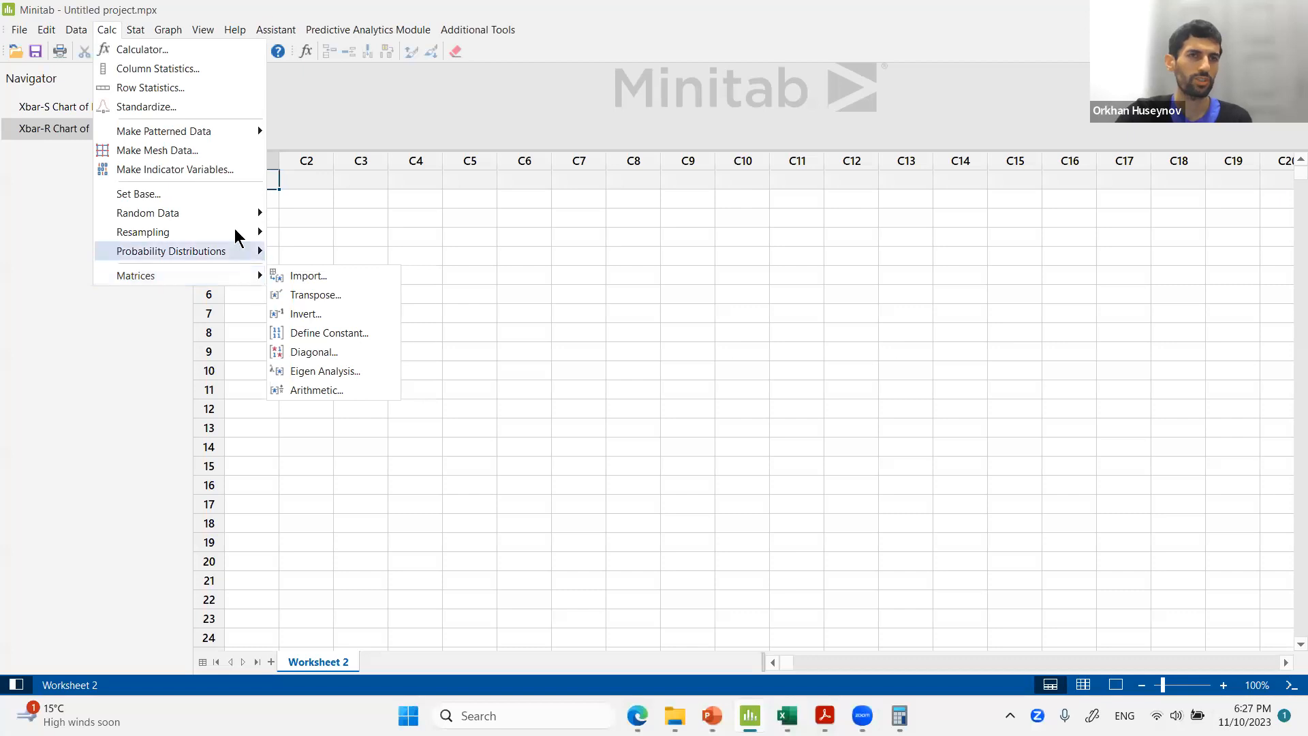
mouse_move(66, 34)
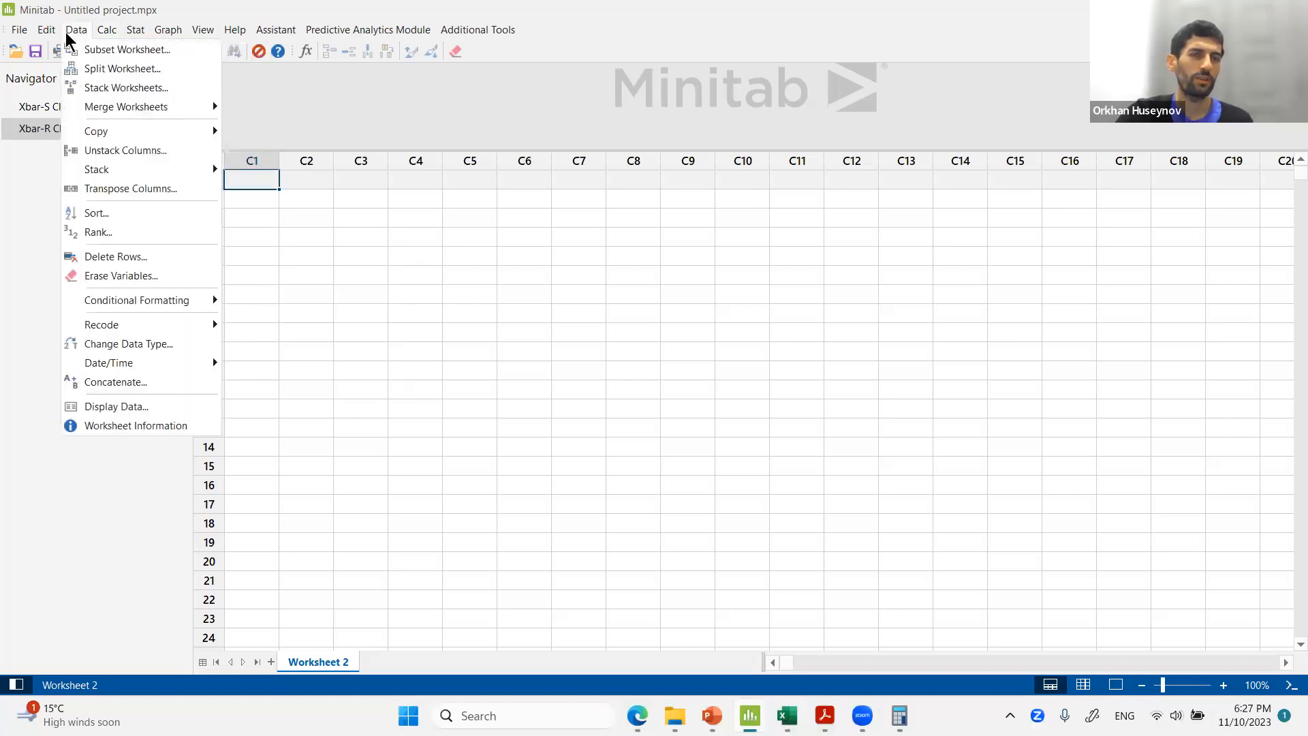
mouse_move(373, 31)
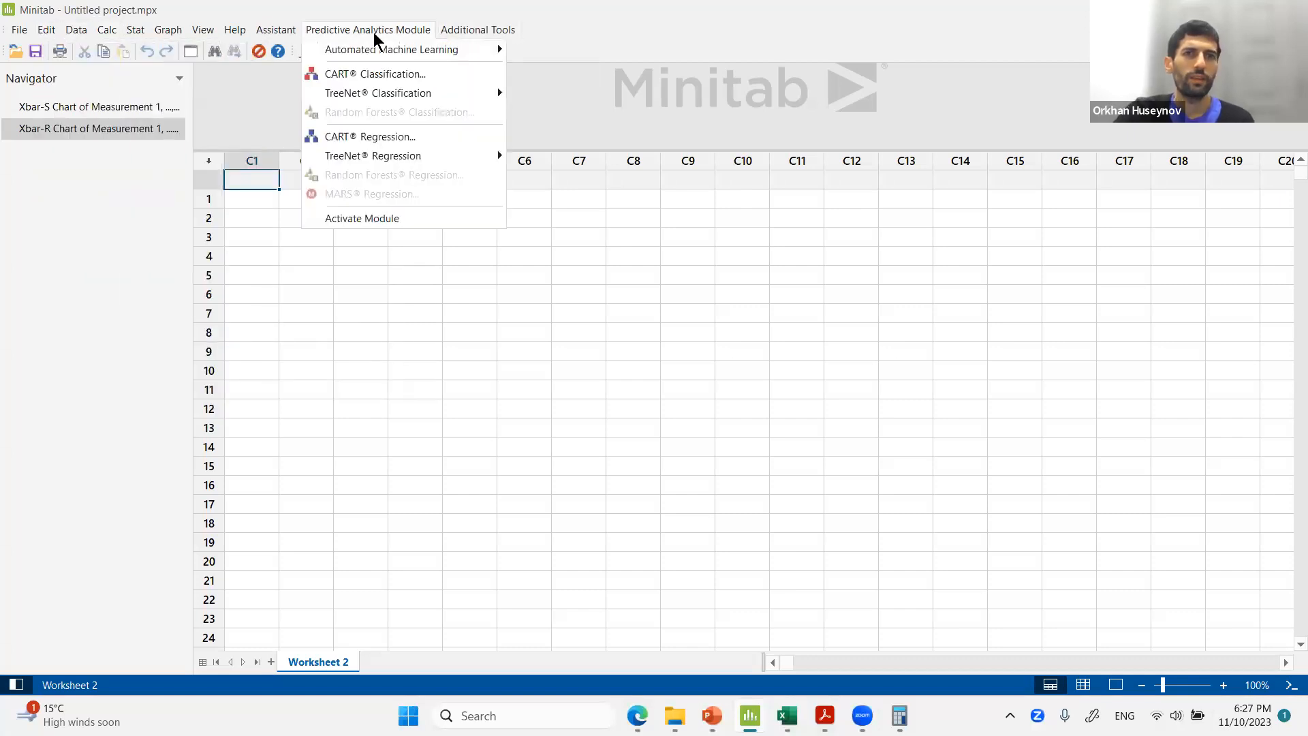
left_click(359, 274)
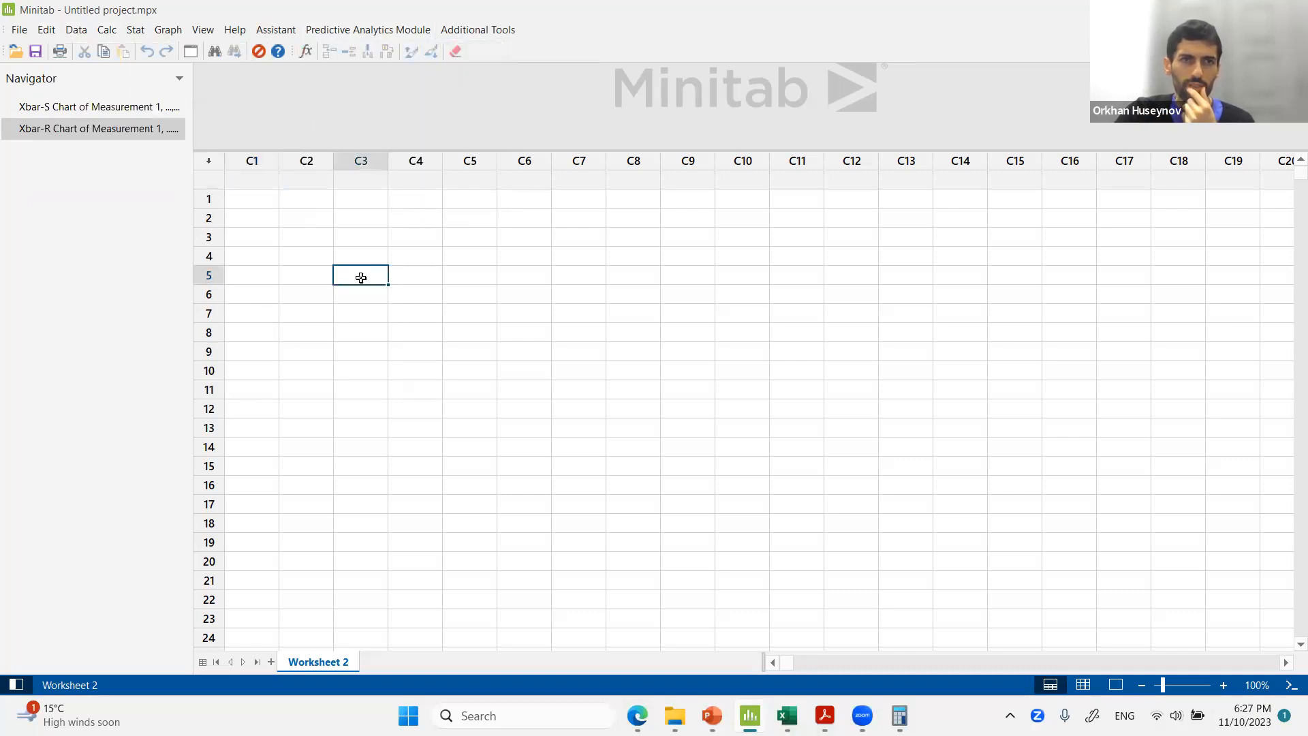
left_click(248, 190)
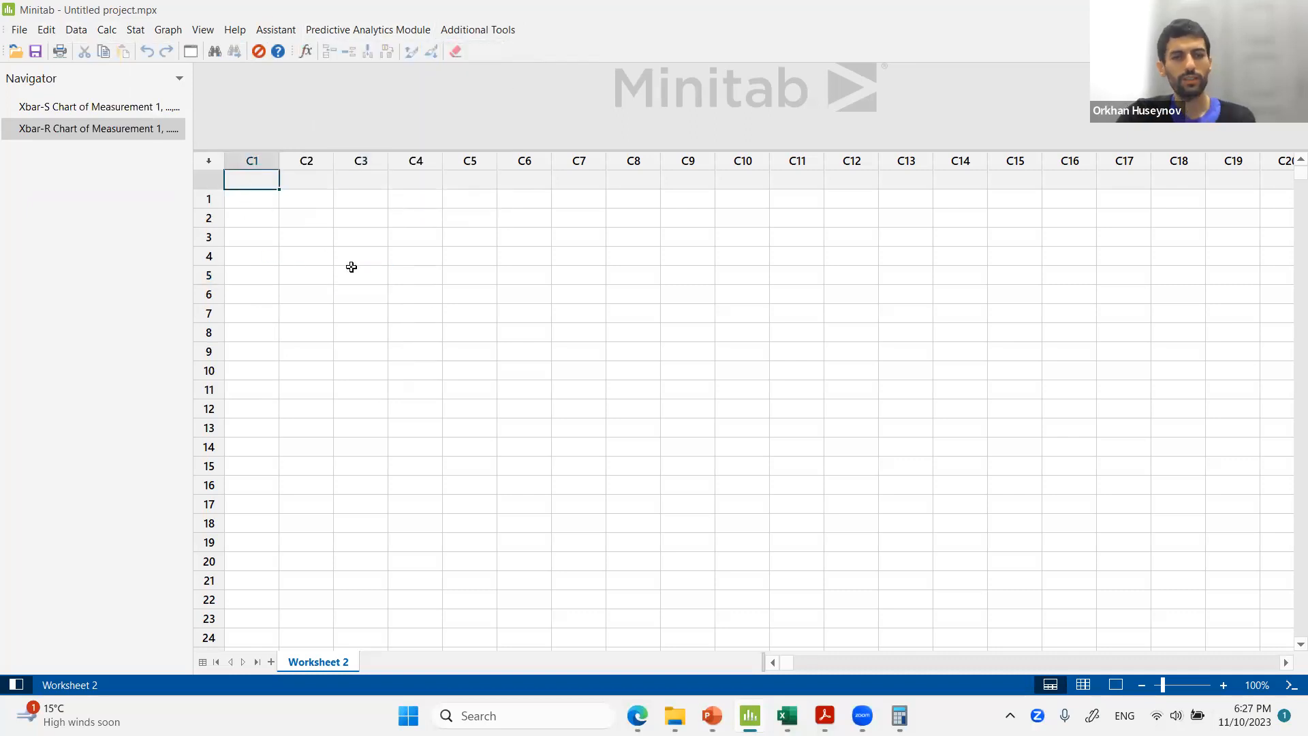
Switch through the open windows to the Minitab installation presentation slide.
key("alt+Tab")
key("alt+Tab")
key("alt+Tab")
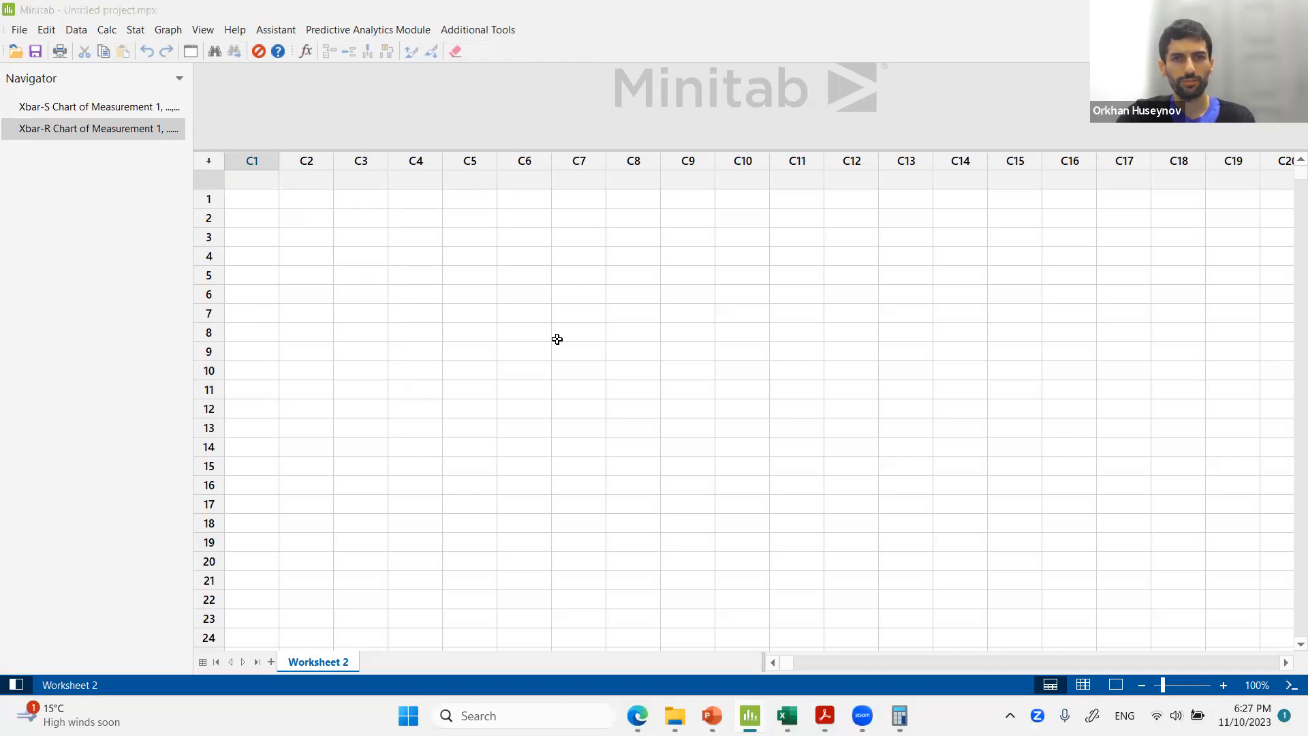
key("alt+Tab")
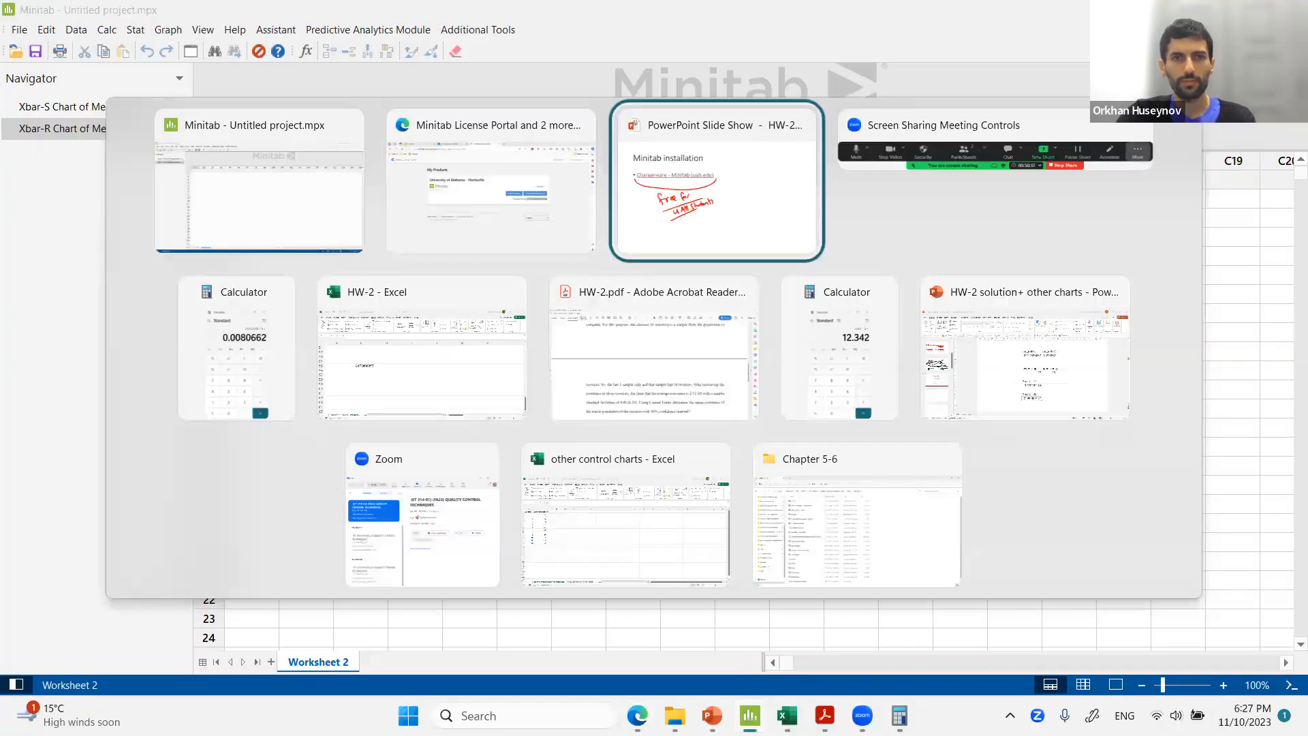
key("Right")
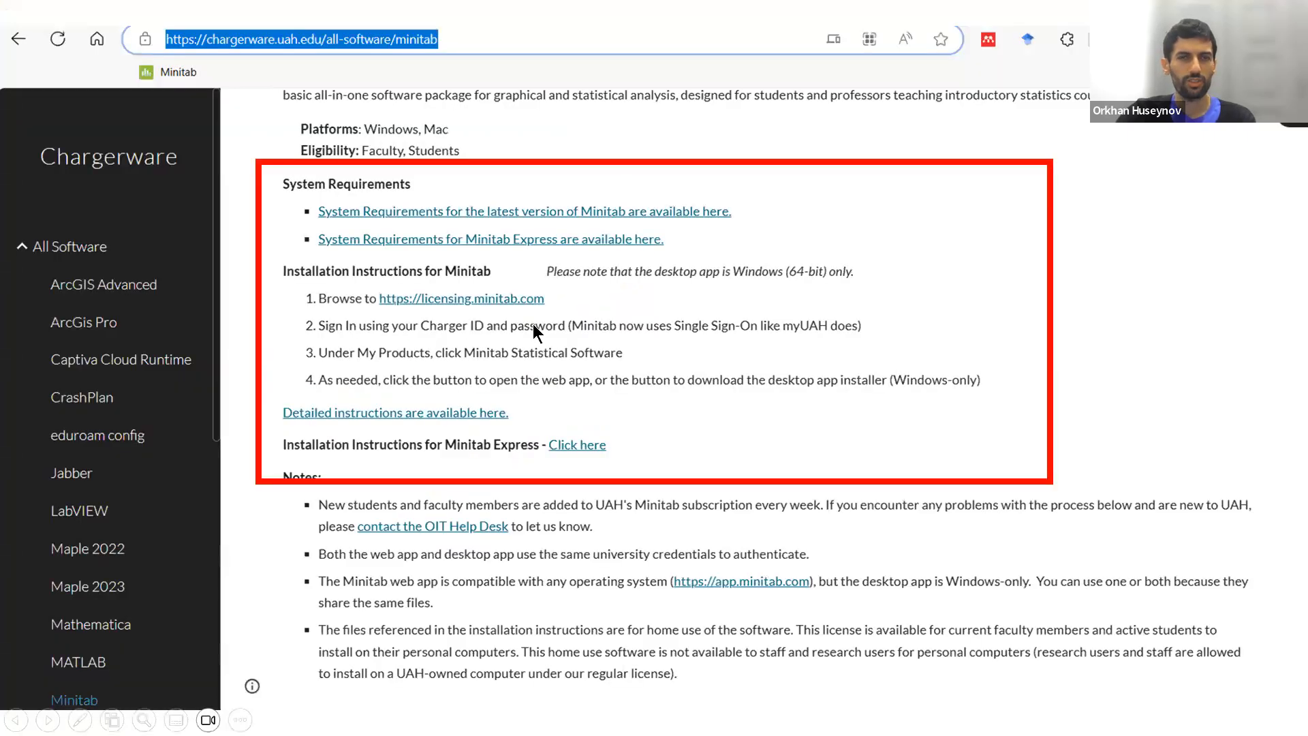
key("Right")
key("Left")
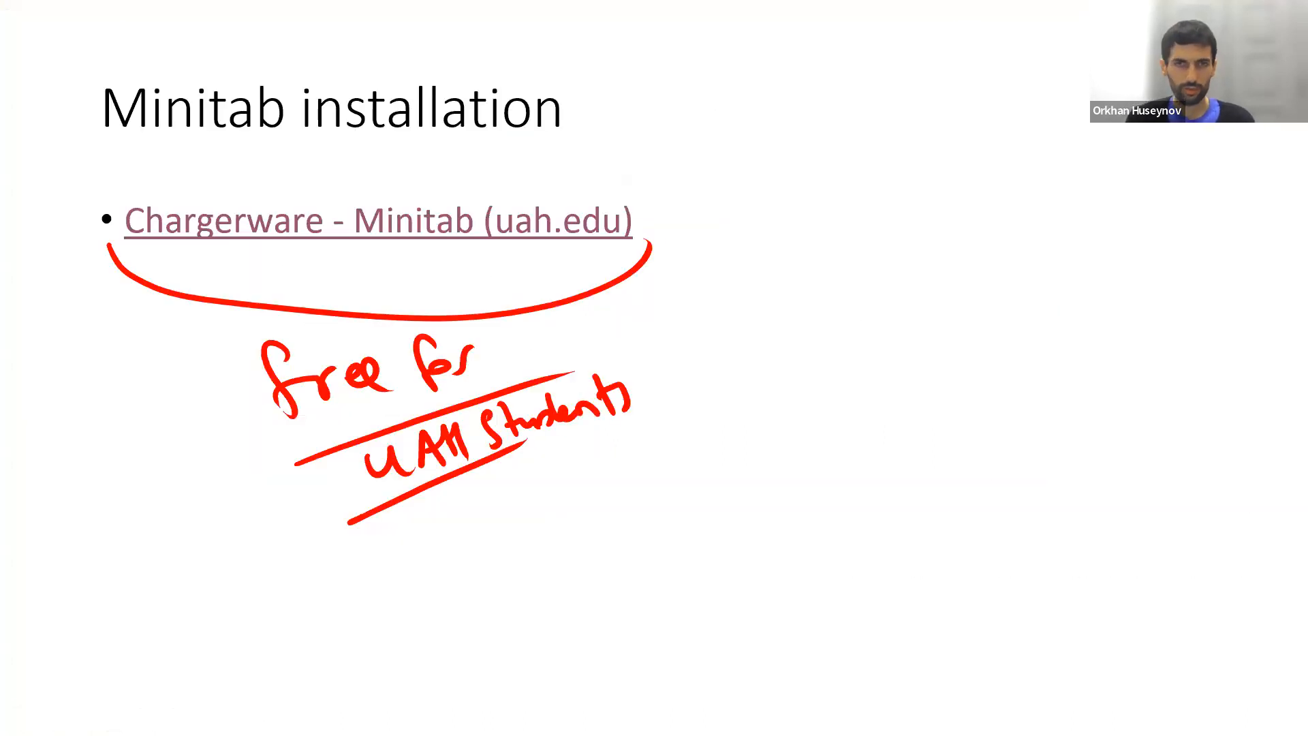
Ink an arrow on the slide pointing to a circled note reading 'X̄ & R Chart'.
left_click_drag(682, 278, 776, 290)
left_click_drag(705, 312, 780, 310)
mouse_move(755, 264)
left_mouse_down()
mouse_move(784, 293)
mouse_move(766, 350)
left_mouse_up()
left_click_drag(843, 264, 890, 331)
left_click_drag(843, 239, 891, 239)
key("ctrl+z")
mouse_move(938, 282)
left_mouse_down()
mouse_move(910, 300)
mouse_move(941, 321)
left_mouse_up()
left_click_drag(947, 276, 973, 321)
left_click_drag(994, 305, 1015, 295)
left_click_drag(1033, 271, 1036, 315)
left_click_drag(878, 172, 912, 210)
left_click_drag(939, 174, 902, 208)
left_click_drag(884, 147, 942, 151)
mouse_move(935, 223)
left_mouse_down()
mouse_move(926, 239)
mouse_move(951, 240)
left_mouse_up()
left_click_drag(894, 117, 784, 207)
mouse_move(793, 301)
left_mouse_down()
mouse_move(1108, 232)
mouse_move(845, 117)
left_mouse_up()
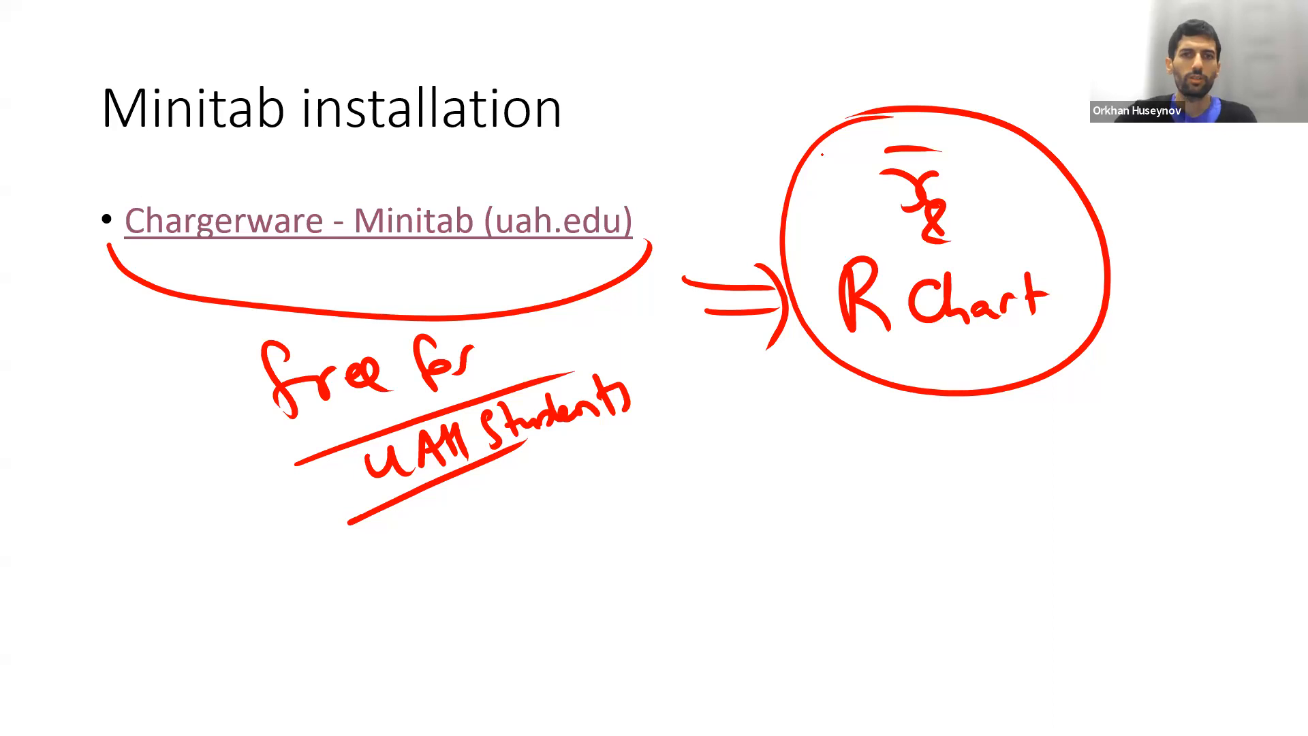
Switch to the Control chart data workbook showing the solved xbar chart sheet.
key("alt+Tab")
key("alt+Tab")
key("alt+Tab")
key("alt+Tab")
key("alt+Tab")
key("alt+Tab")
key("alt+Tab")
key("alt+Tab")
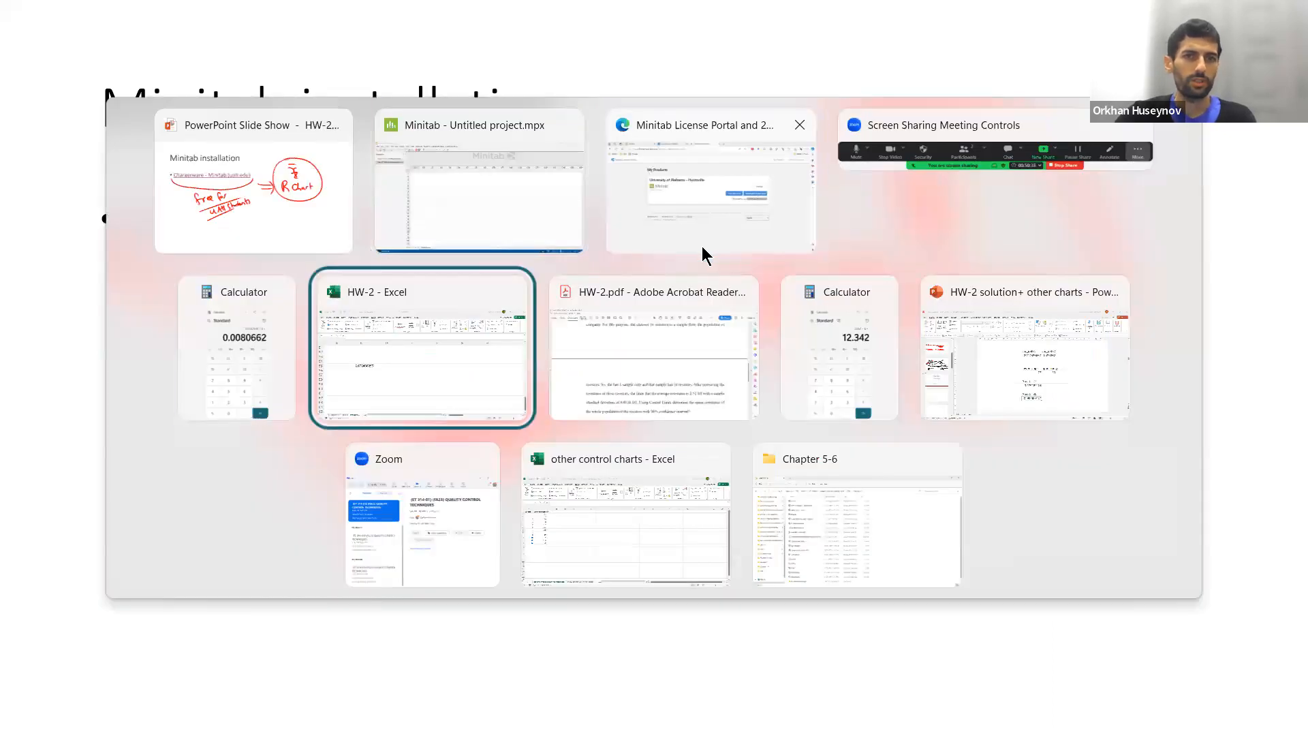
key("alt+Tab")
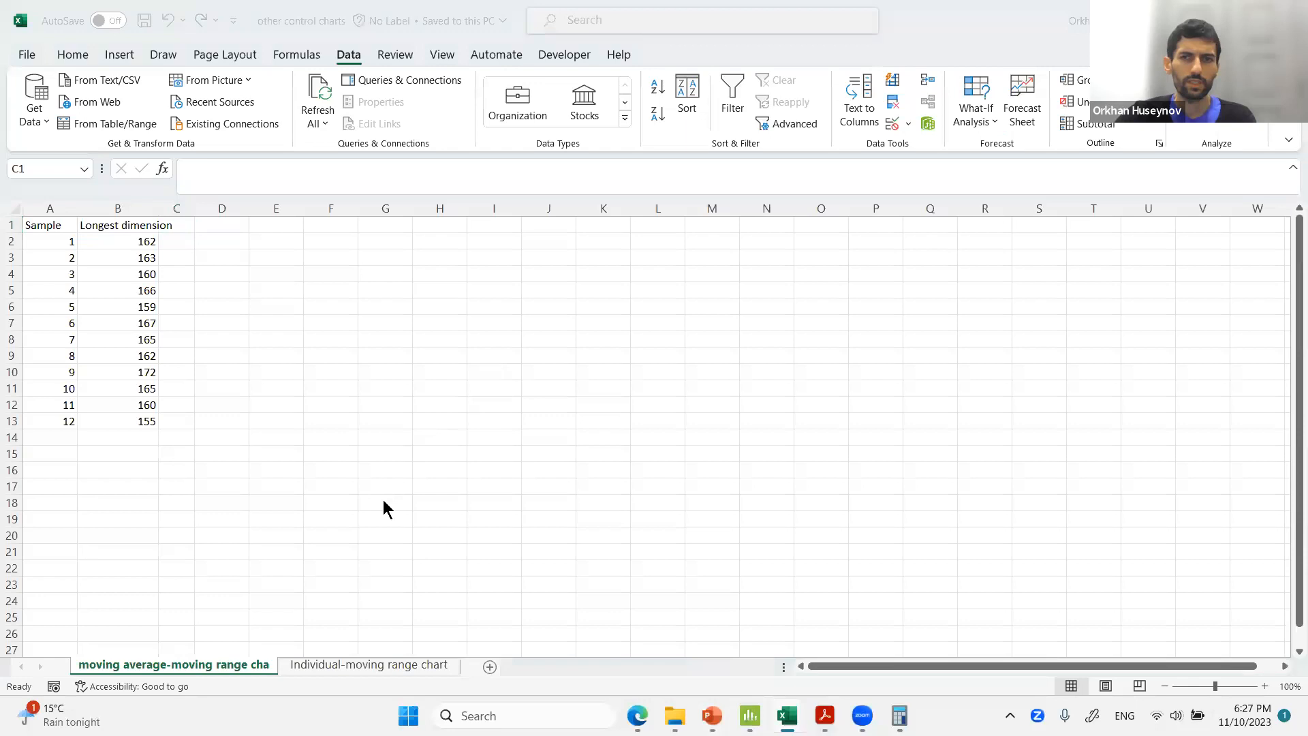
key("alt+Tab")
key("Escape")
left_click(617, 405)
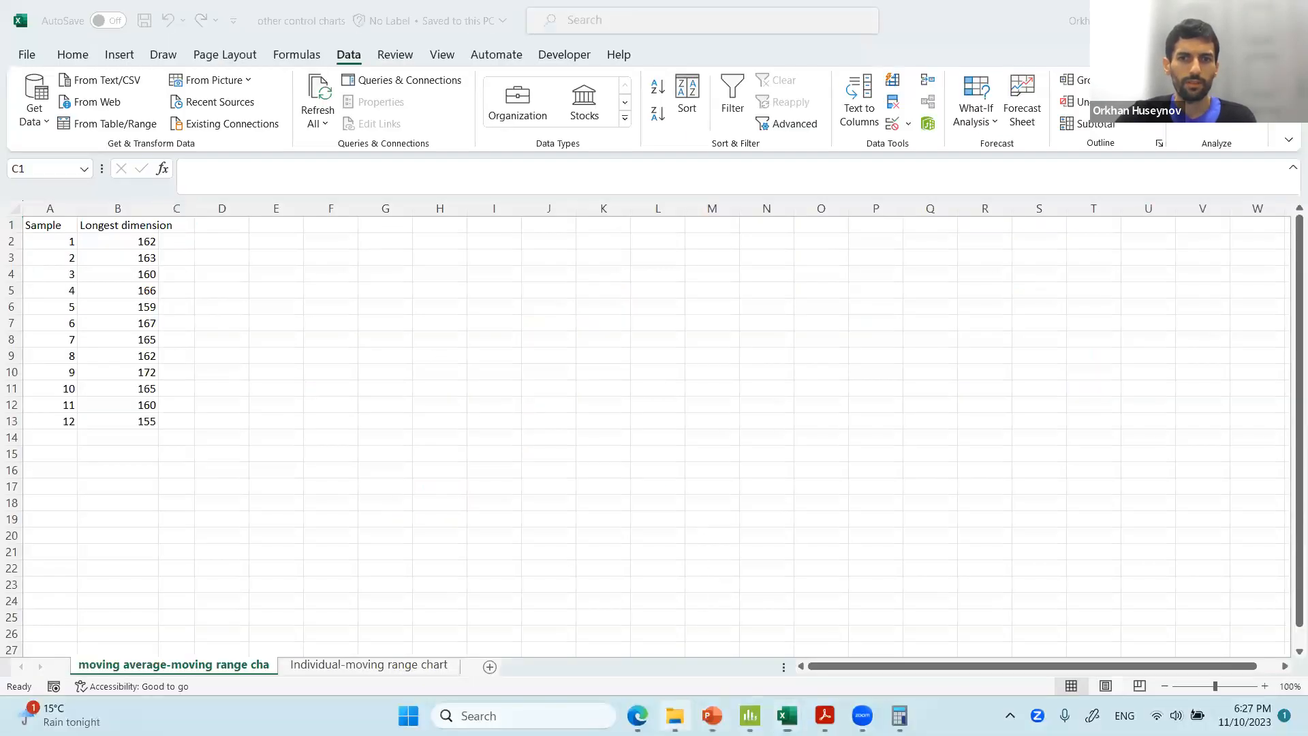
key("alt+Tab")
left_click(344, 417)
key("alt+Tab")
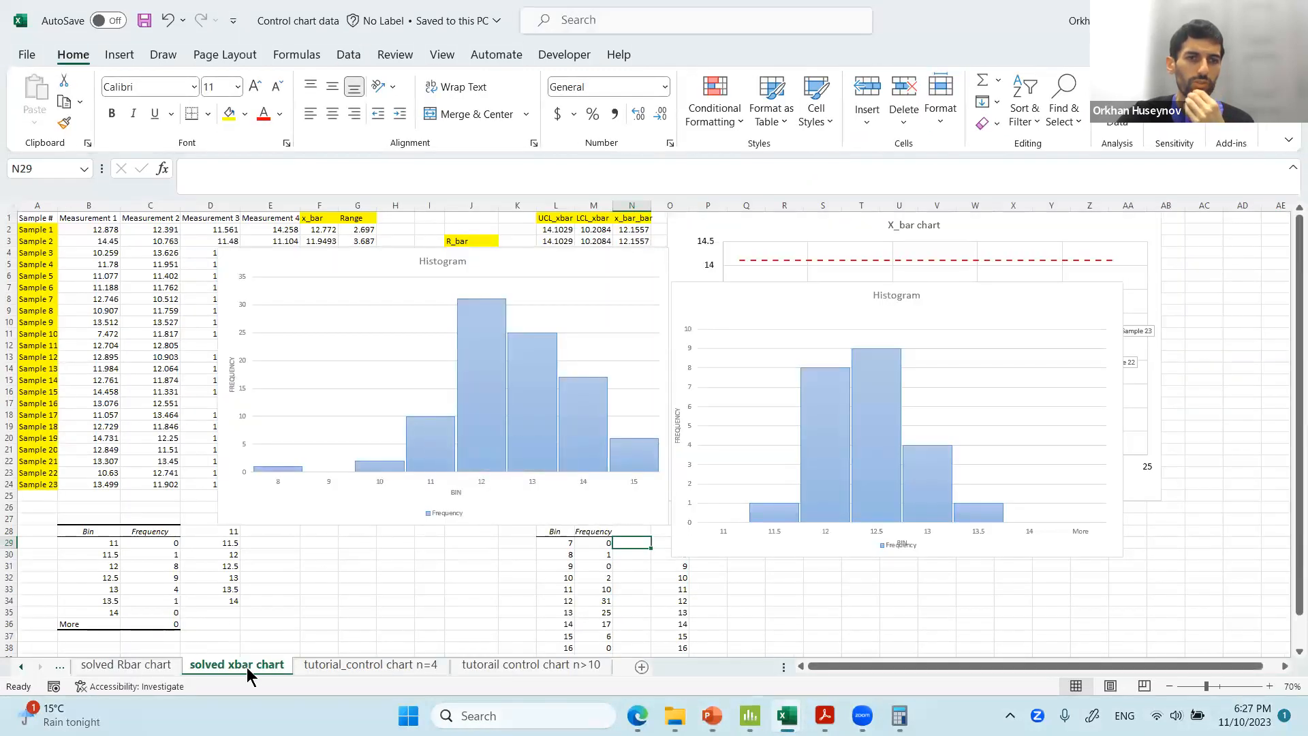
left_click(193, 667)
Move the histogram charts aside to expose the X_bar chart.
left_click_drag(310, 516, 1219, 558)
left_click_drag(736, 555, 1192, 572)
left_click_drag(742, 491, 444, 523)
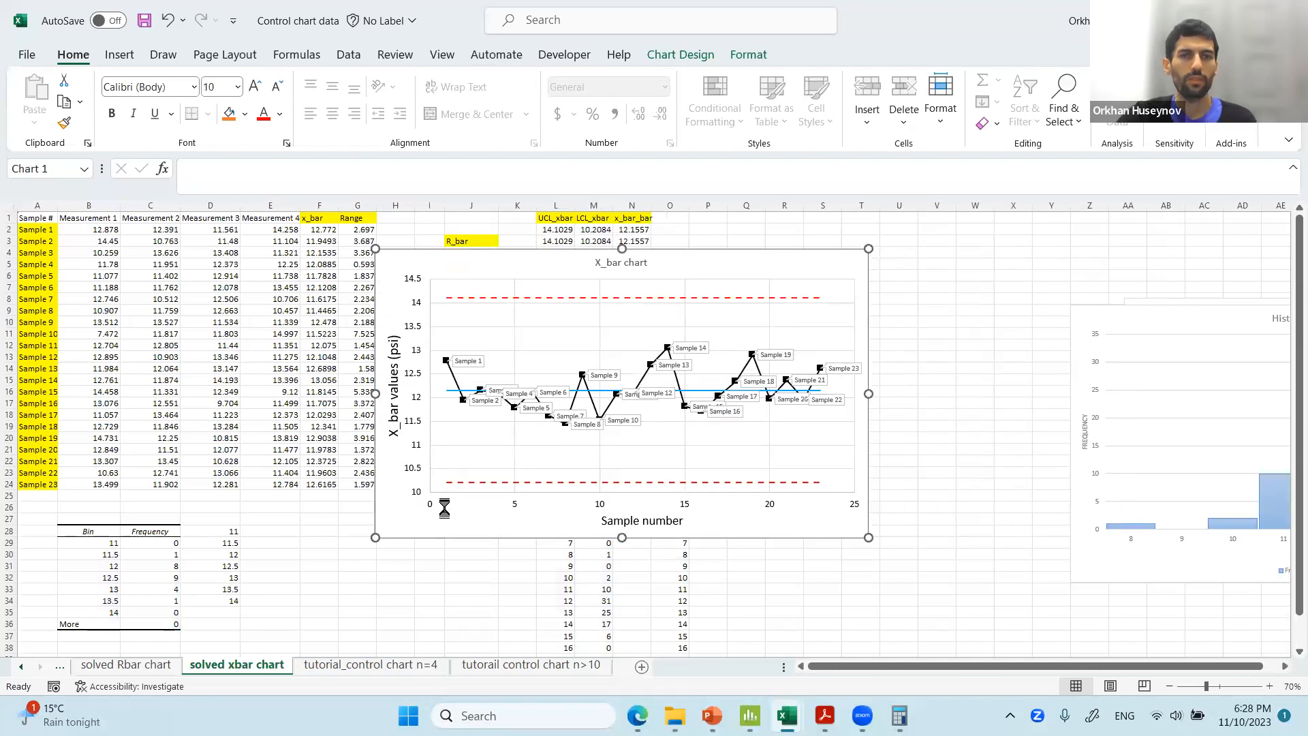
Remove the sample data labels from the X_bar chart's data series.
scroll(445, 512, "up", 2, "ctrl")
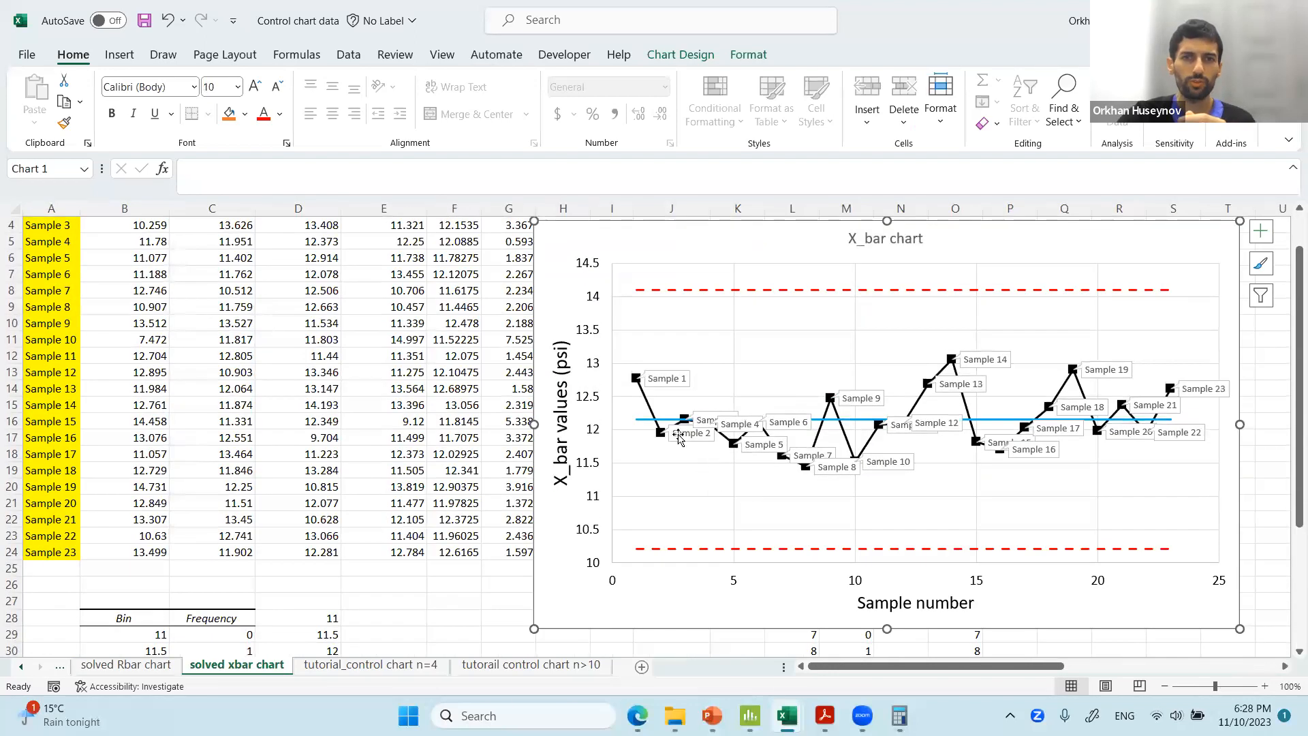
right_click(682, 440)
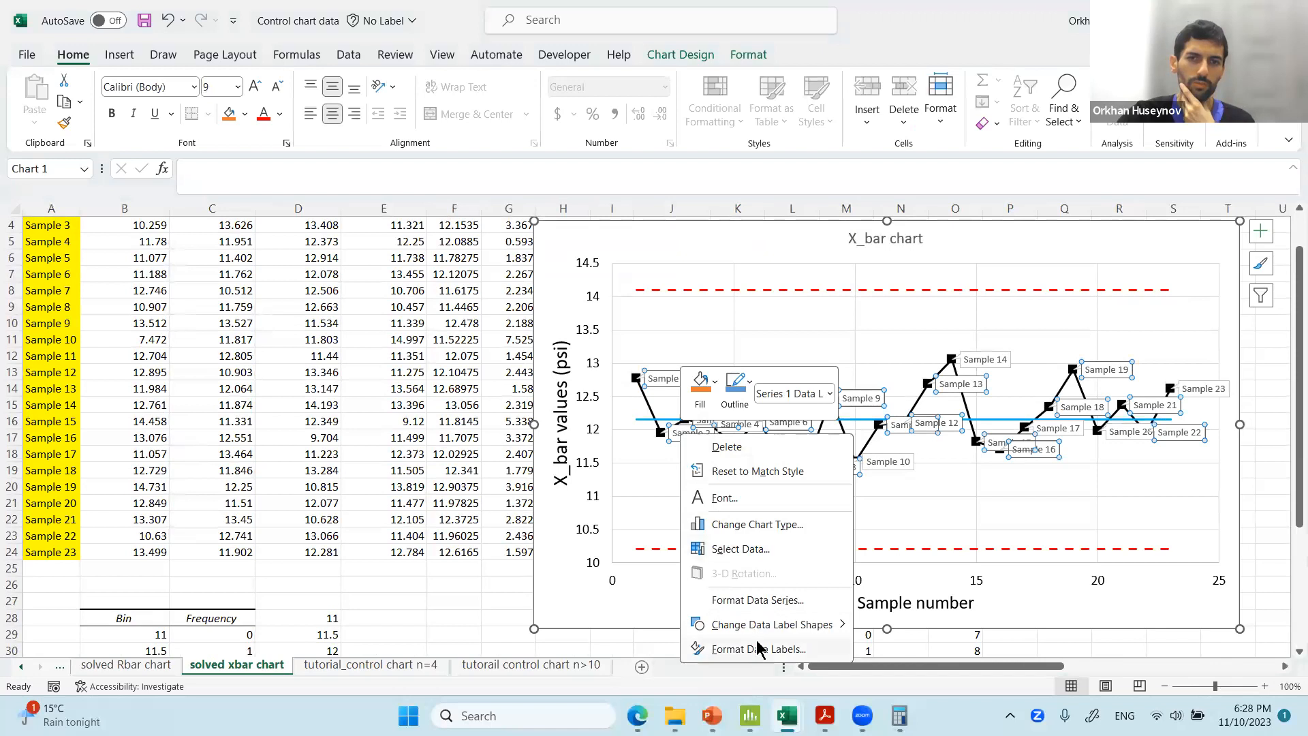
left_click(761, 649)
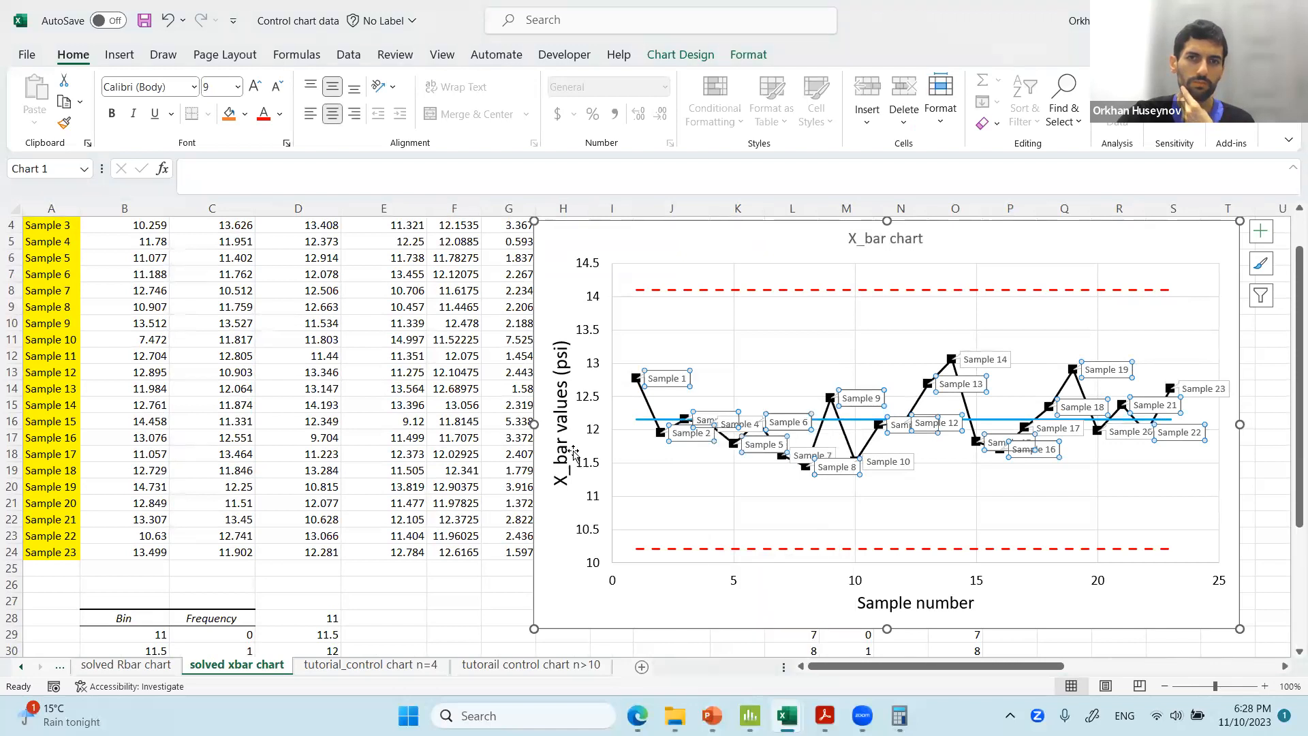
left_click(312, 366)
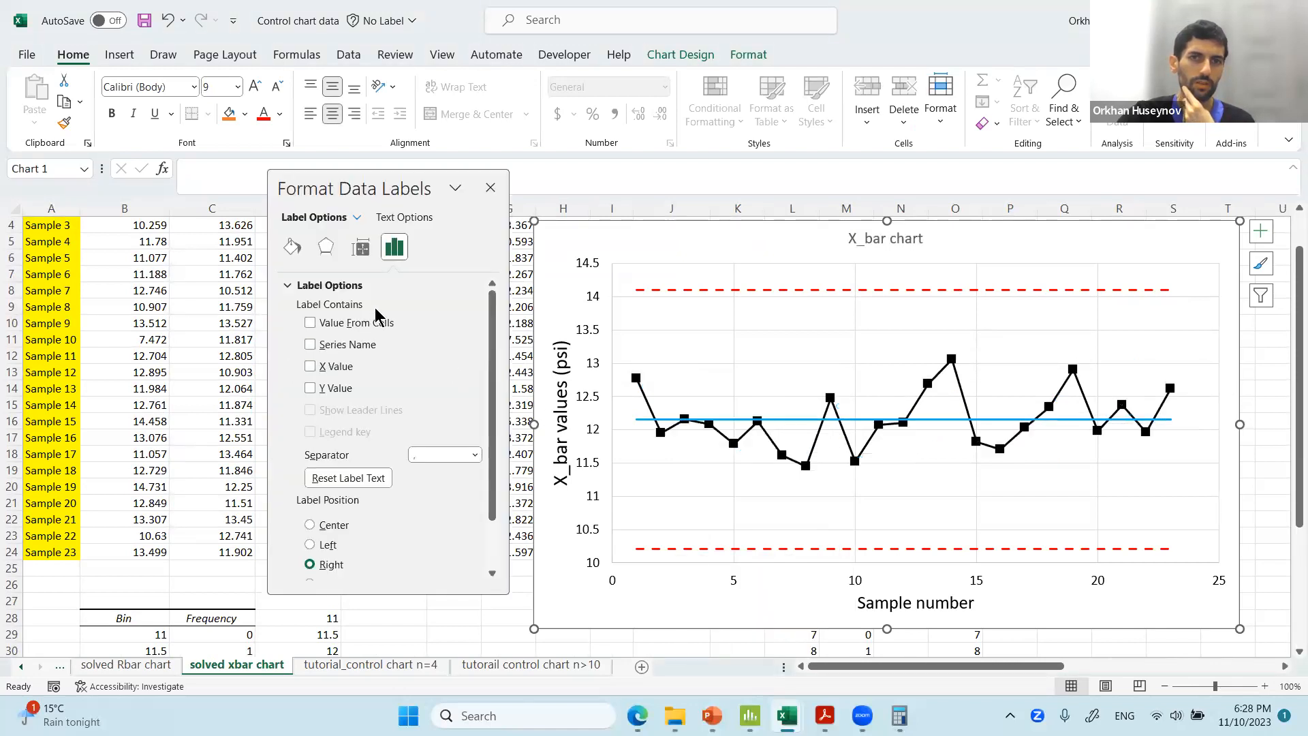
left_click(489, 188)
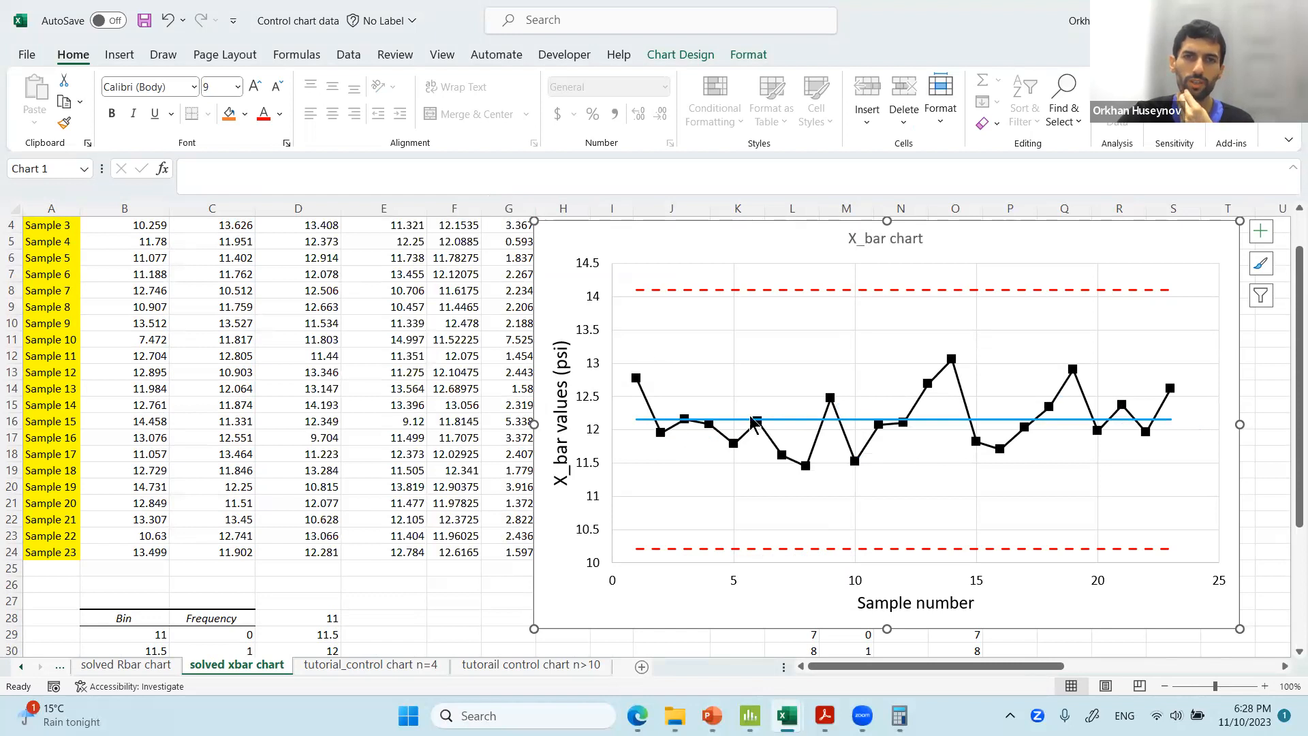
Copy the sample labels and the four measurement columns, headers included, for all 23 samples.
scroll(469, 351, "up", 1)
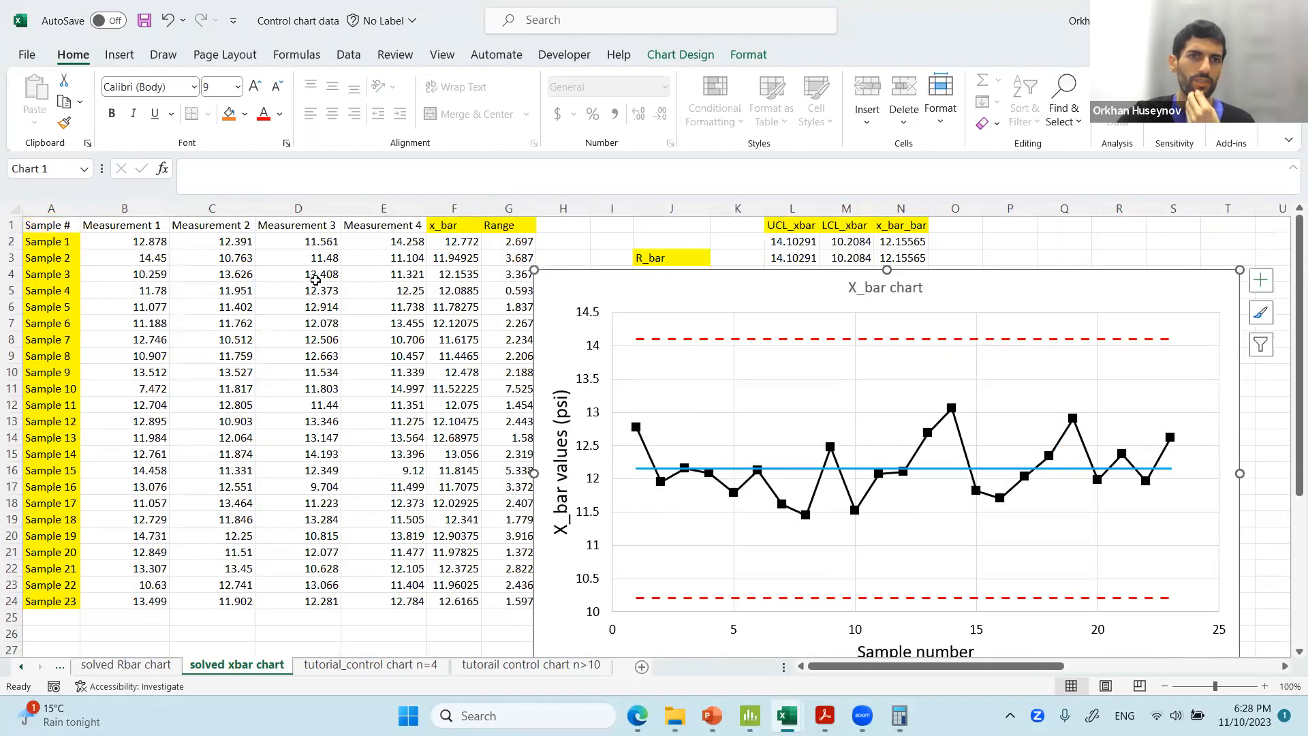
left_click_drag(51, 276, 53, 602)
left_click_drag(143, 229, 403, 238)
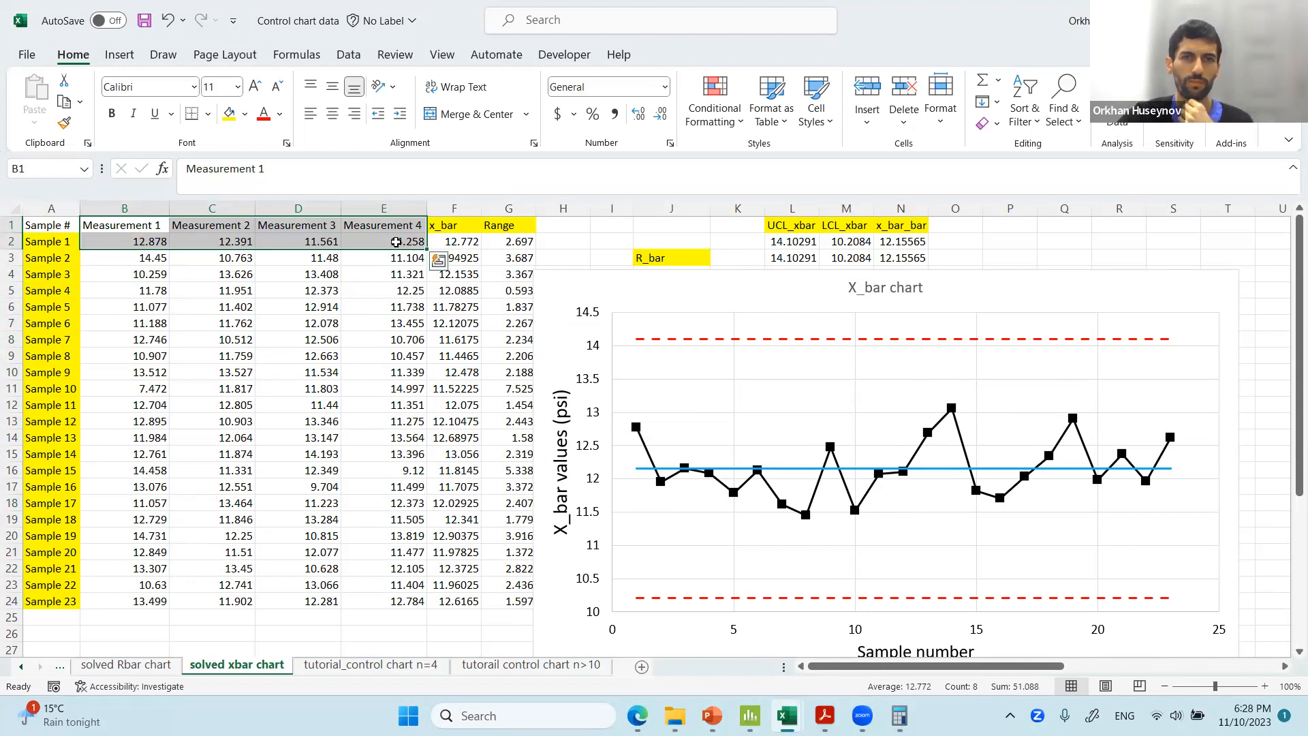
left_click(393, 286)
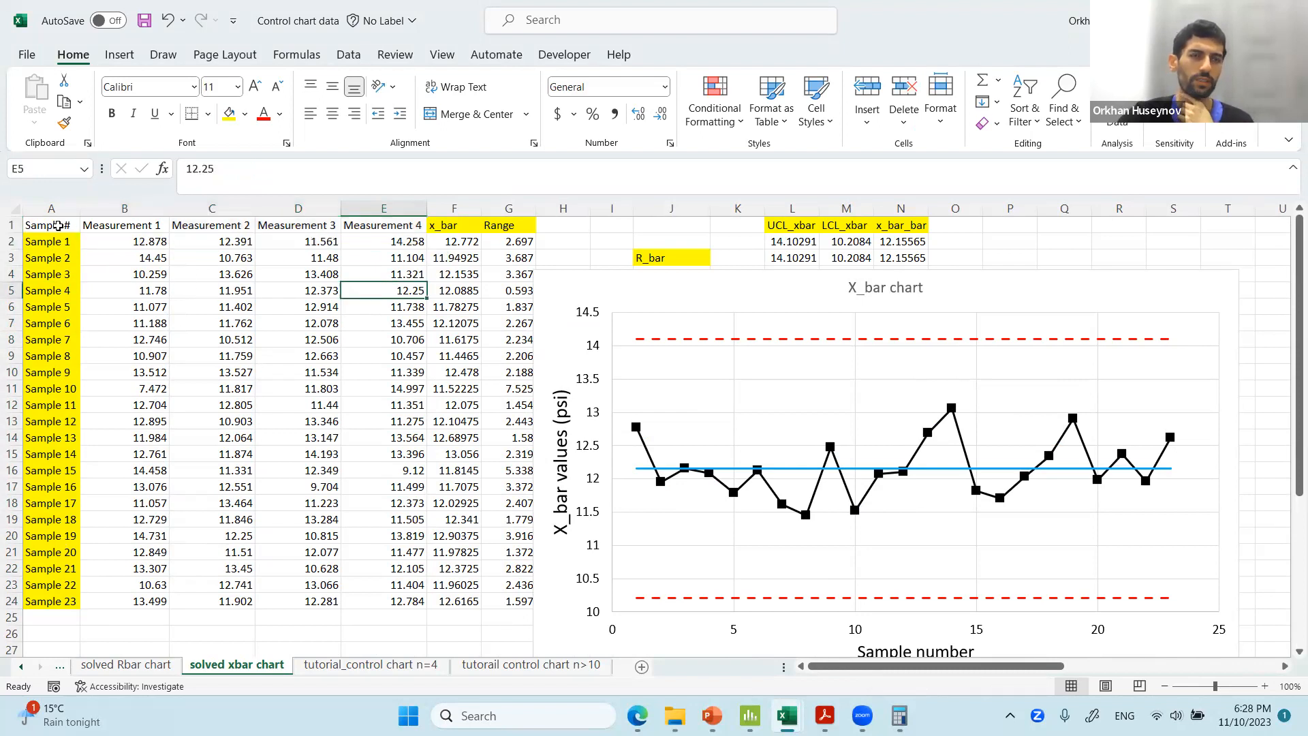
left_click_drag(52, 222, 252, 489)
left_click_drag(325, 565, 381, 600)
key("ctrl+c")
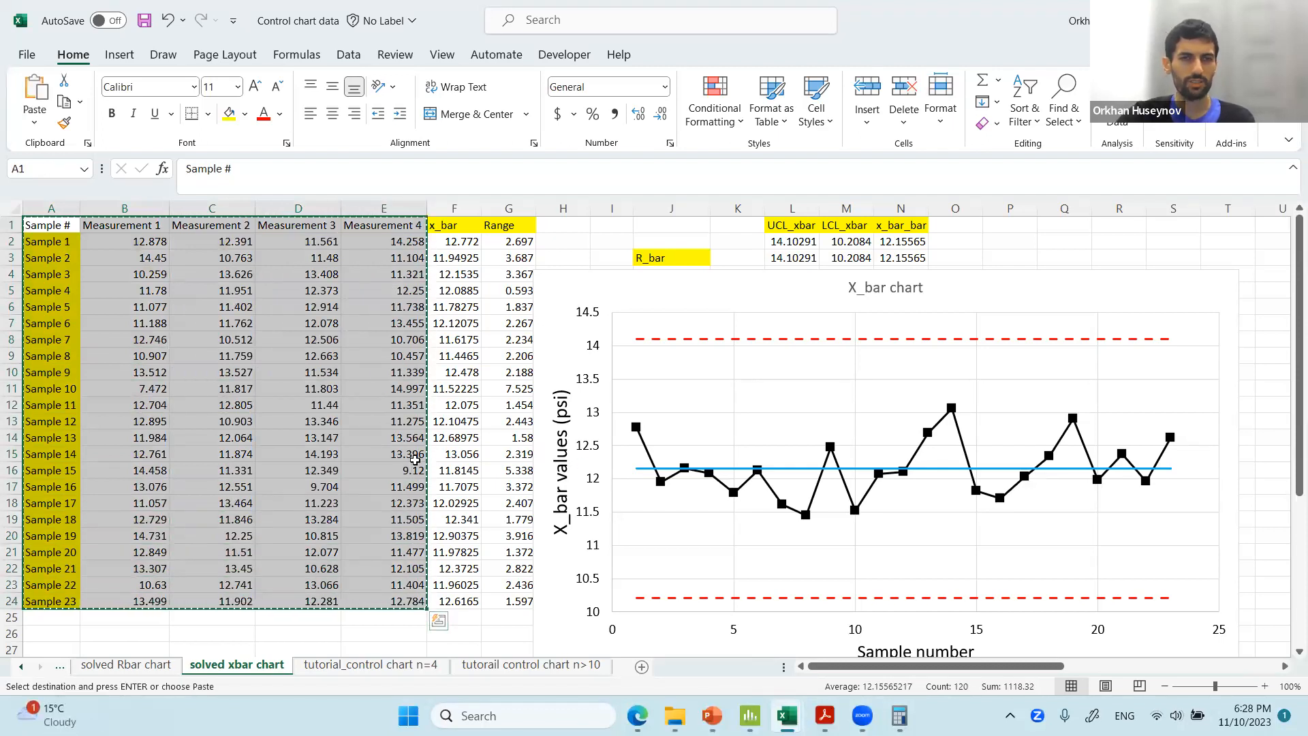
Switch to Minitab and select the column-name row of the empty worksheet.
key("alt+Tab")
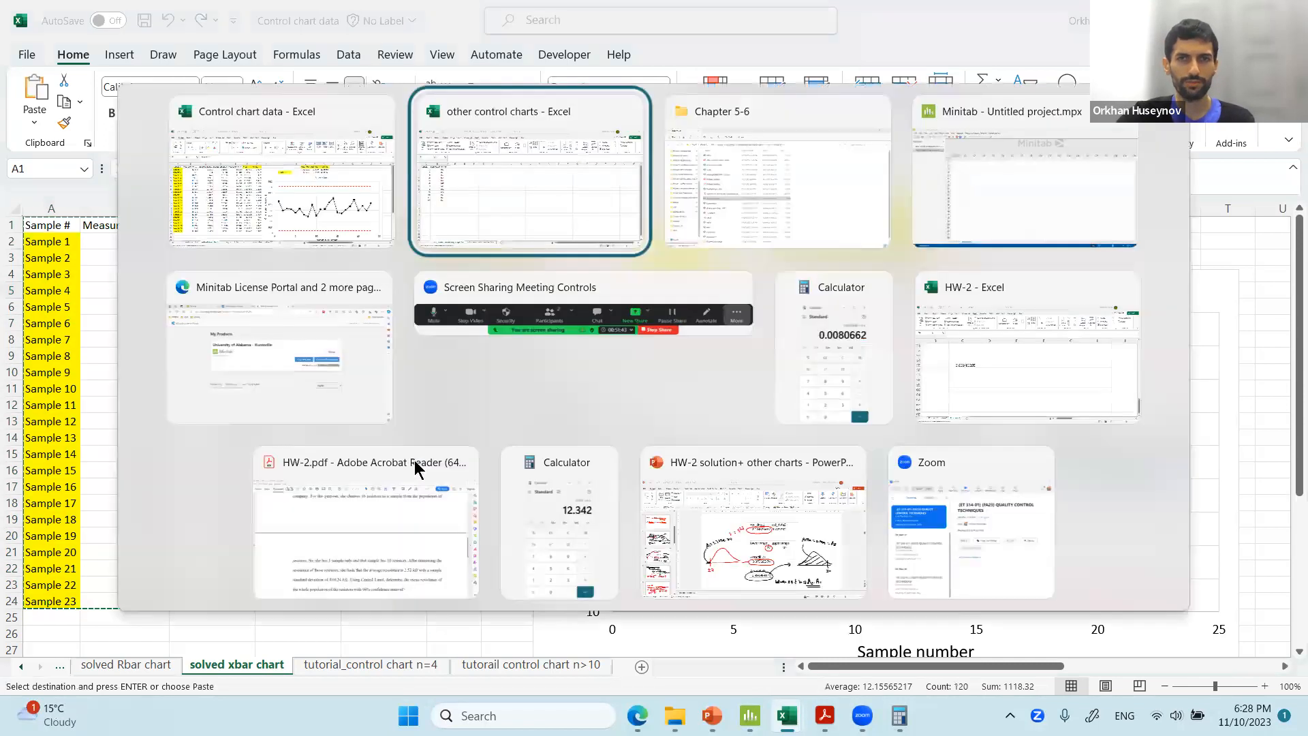
key("alt+Tab")
key("alt+Tab")
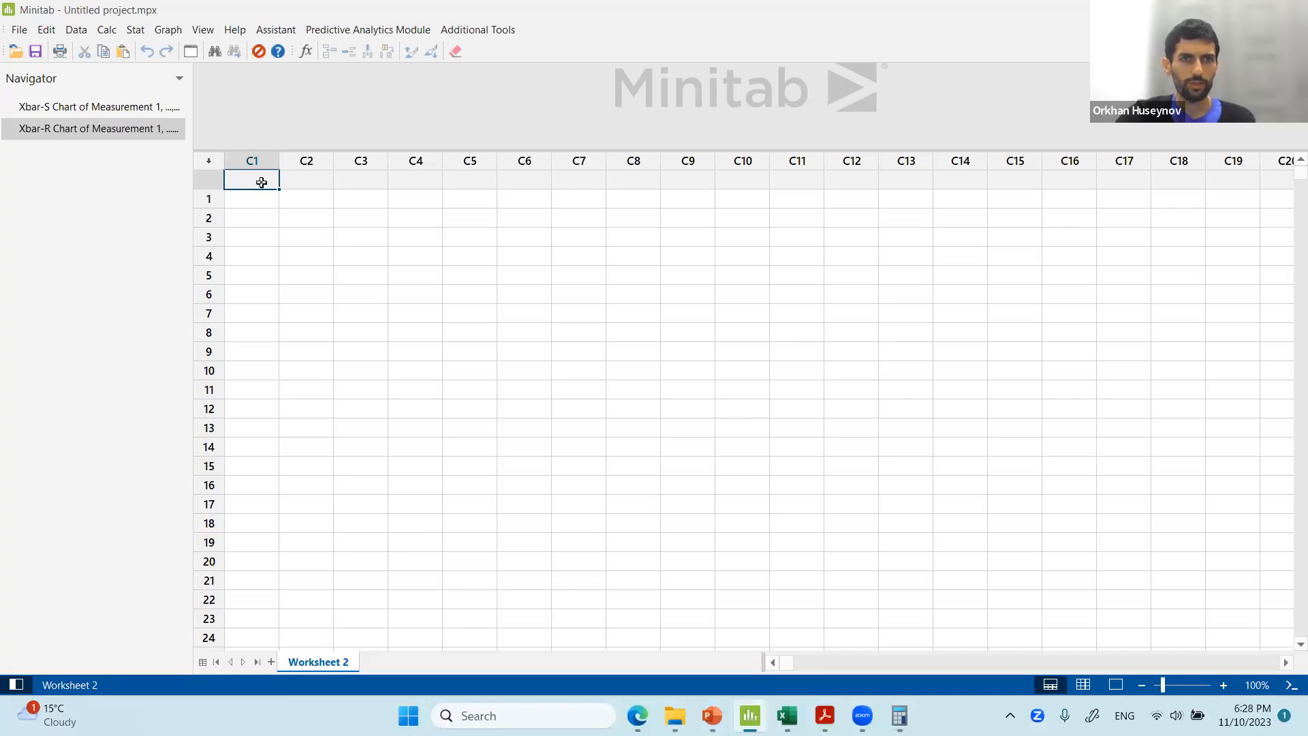
left_click(239, 218)
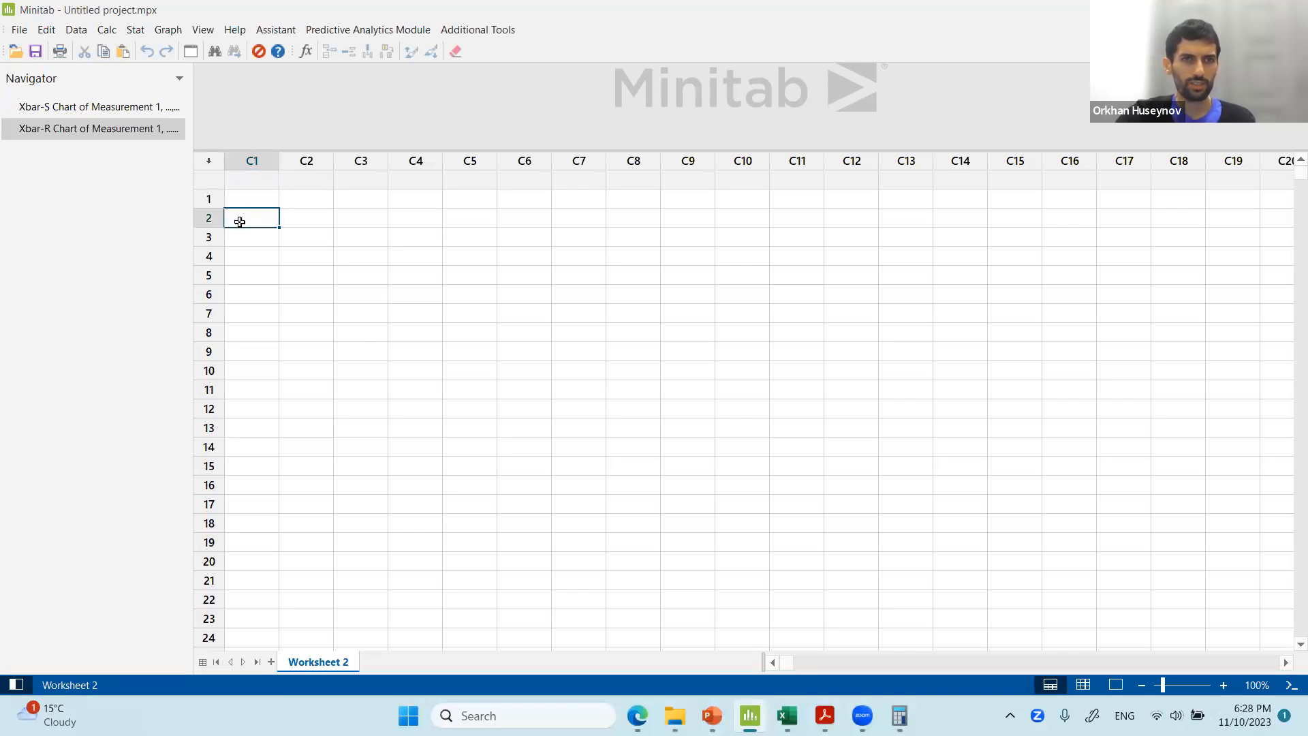
left_click(251, 198)
left_click(245, 180)
left_click_drag(245, 181, 807, 184)
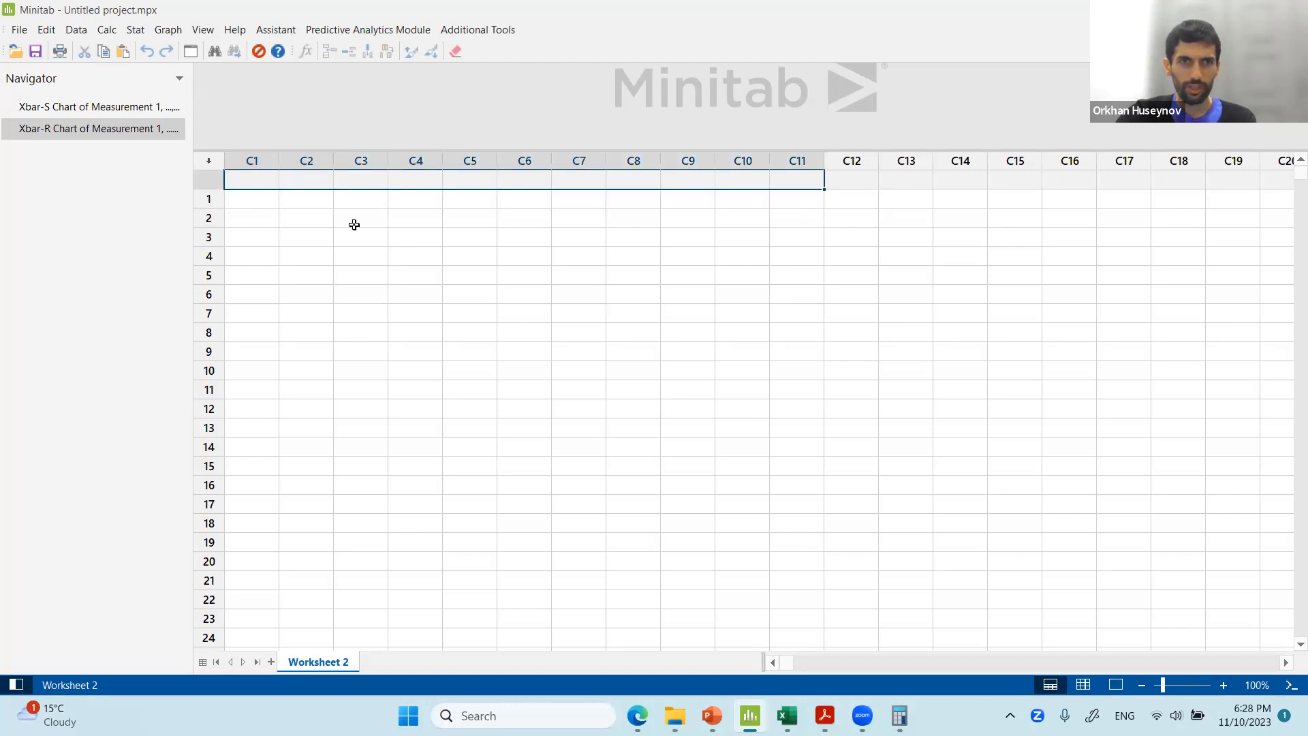
Name column C1 'Label here' and column C2 'Label here1' to demonstrate column labels.
left_click(352, 224)
left_click(251, 181)
type("Label here")
key("Tab")
type("Label here")
key("Return")
key("Return")
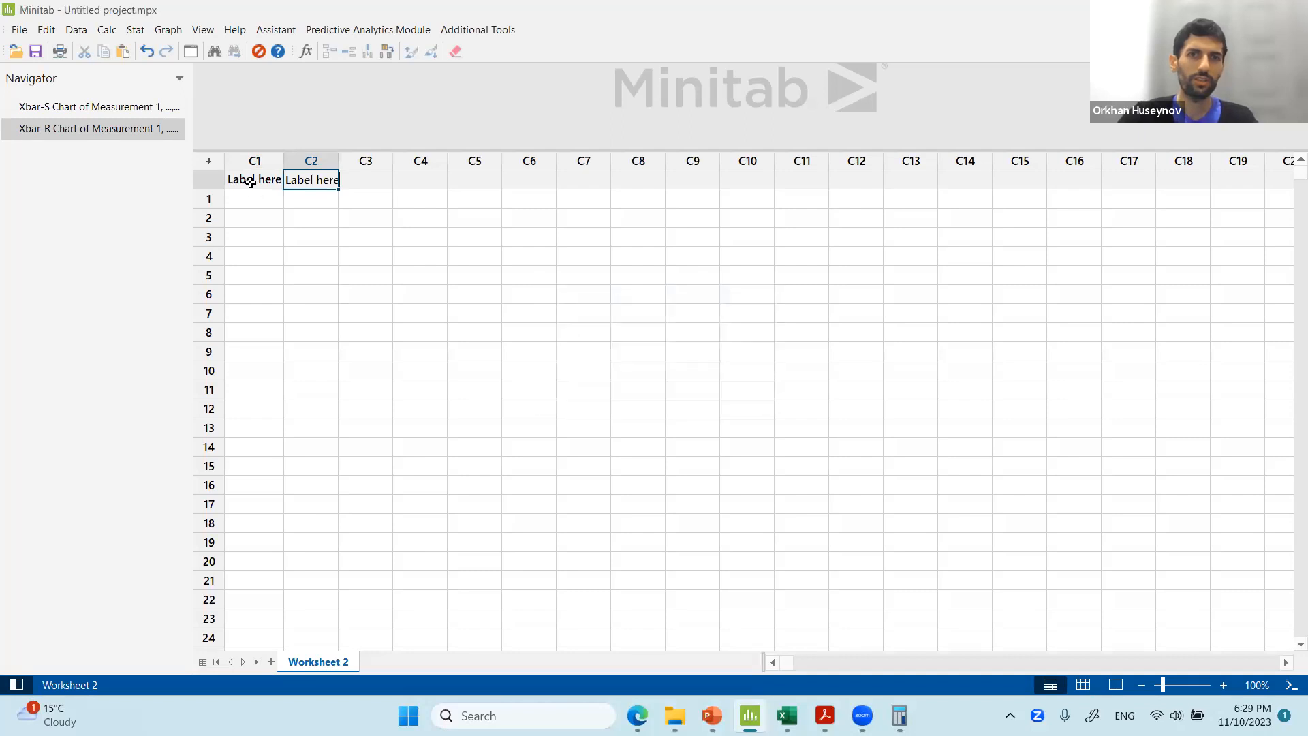
key("Return")
key("Return")
key("Return")
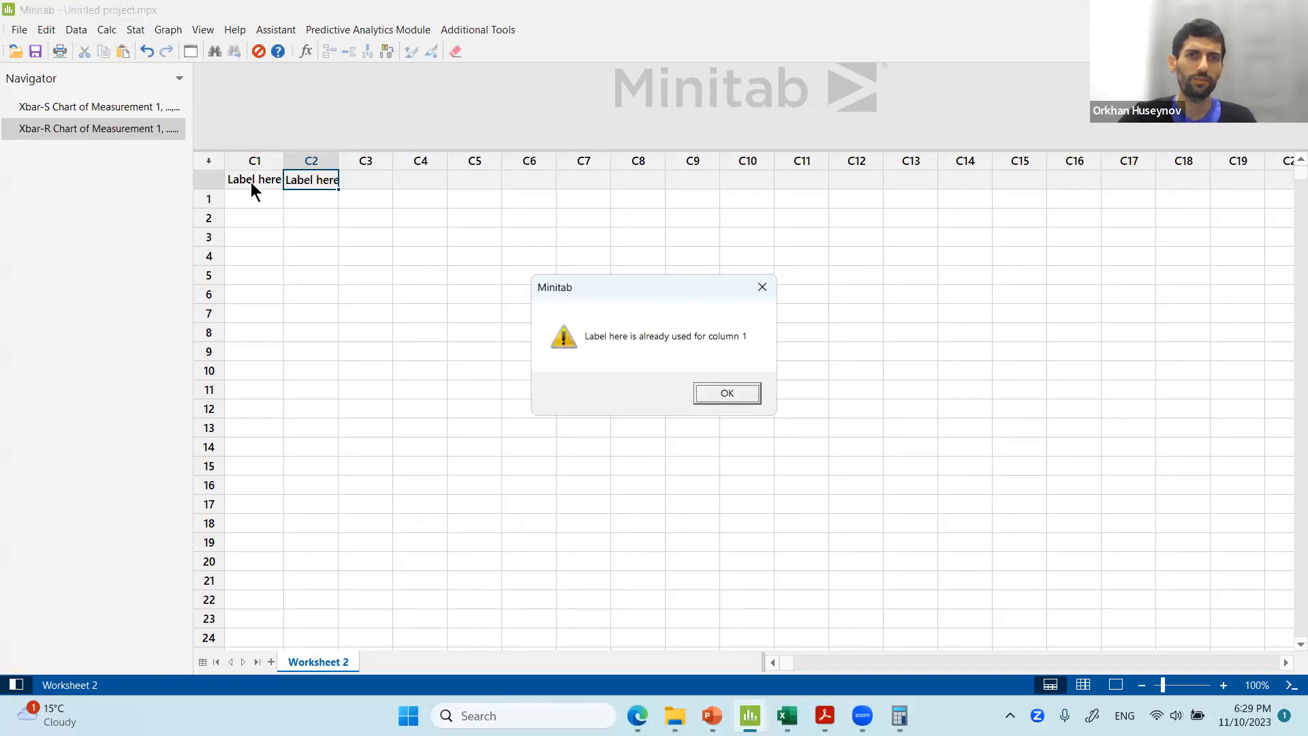
key("Return")
type("1")
key("Return")
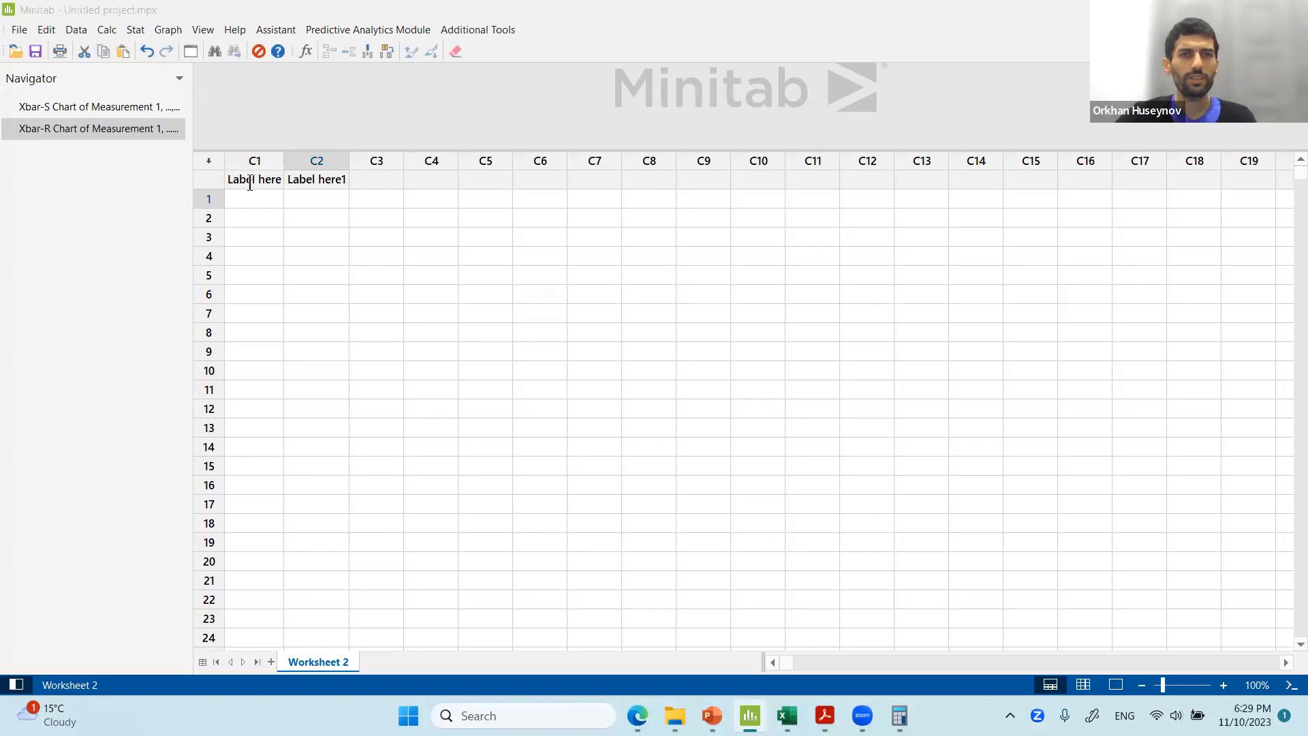
Clear the names of columns C1 and C2.
key("alt+Tab")
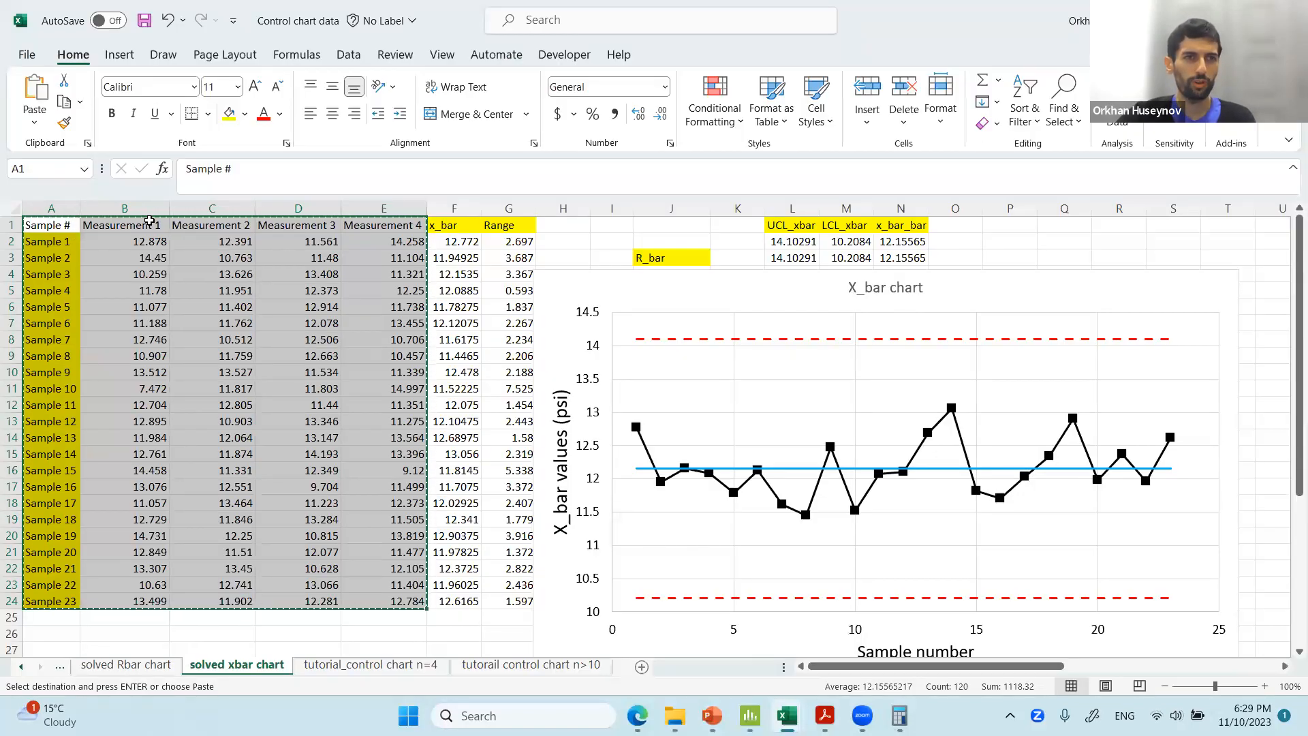
key("alt+Tab")
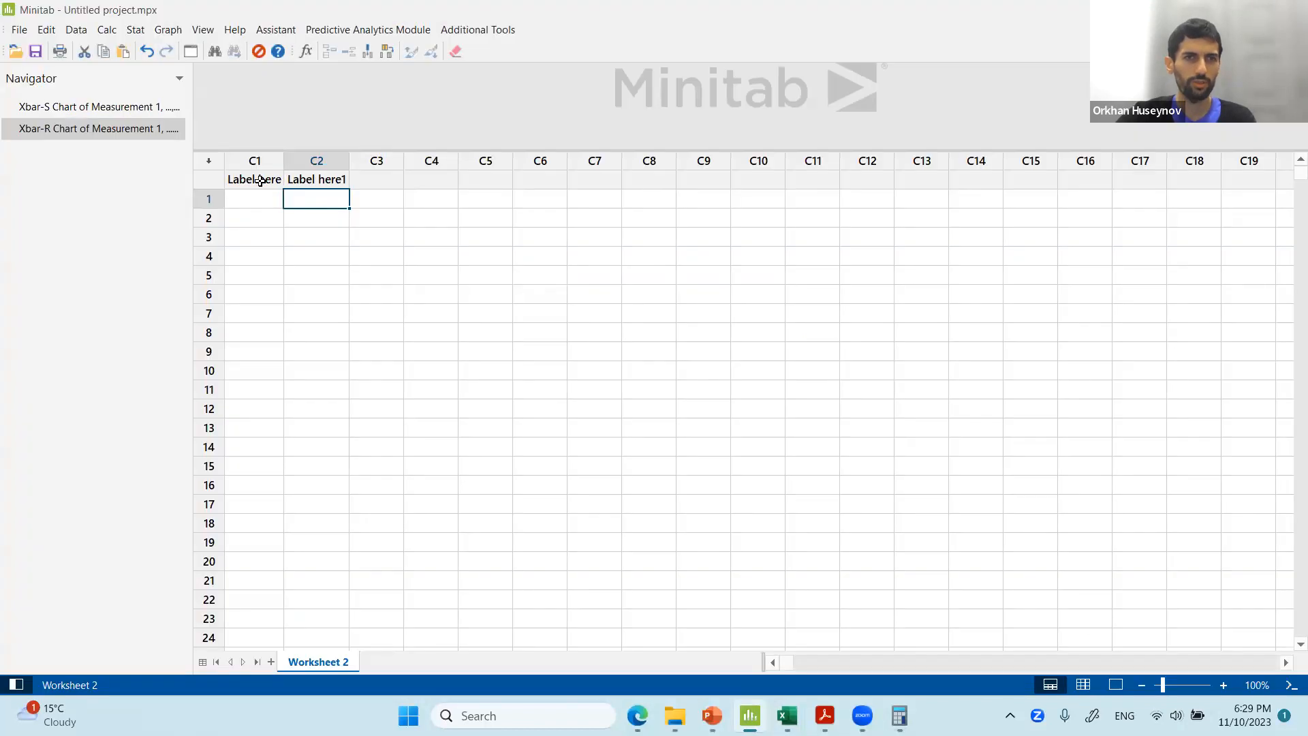
left_click(229, 178)
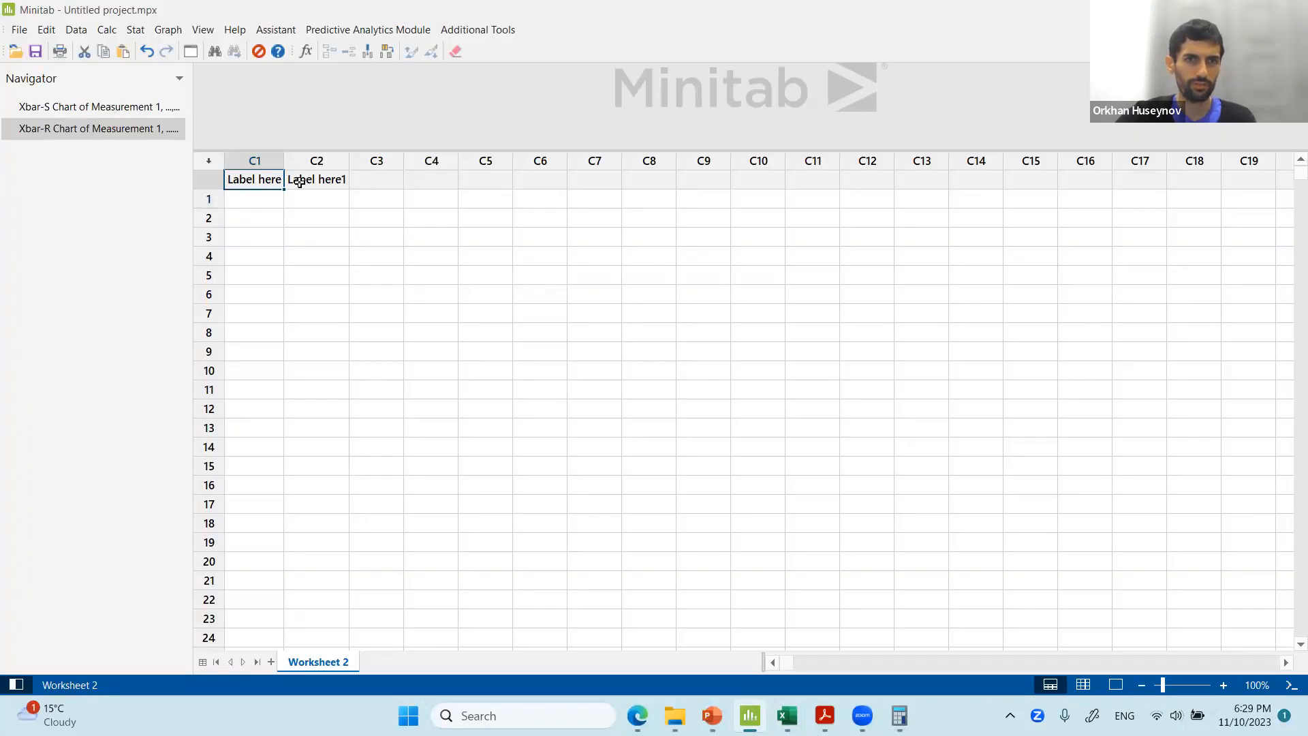
left_click(299, 182)
key("Delete")
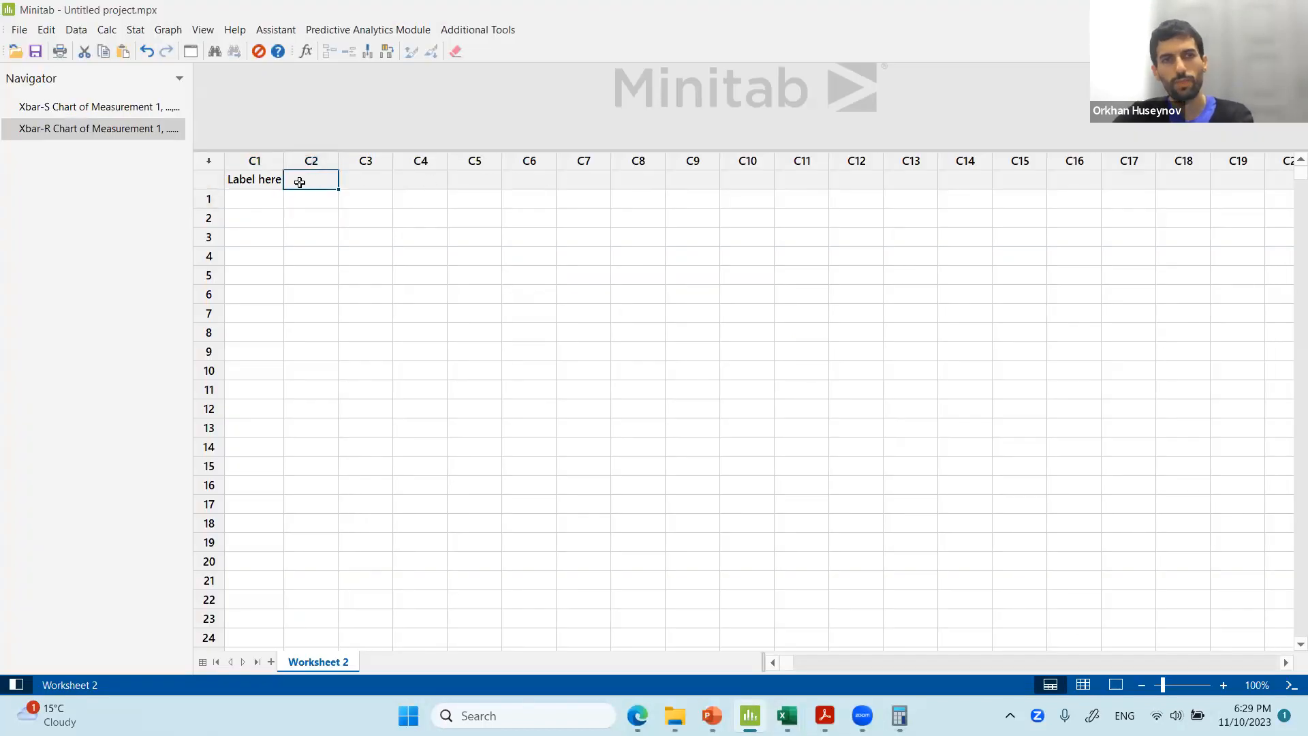
left_click(274, 184)
key("Delete")
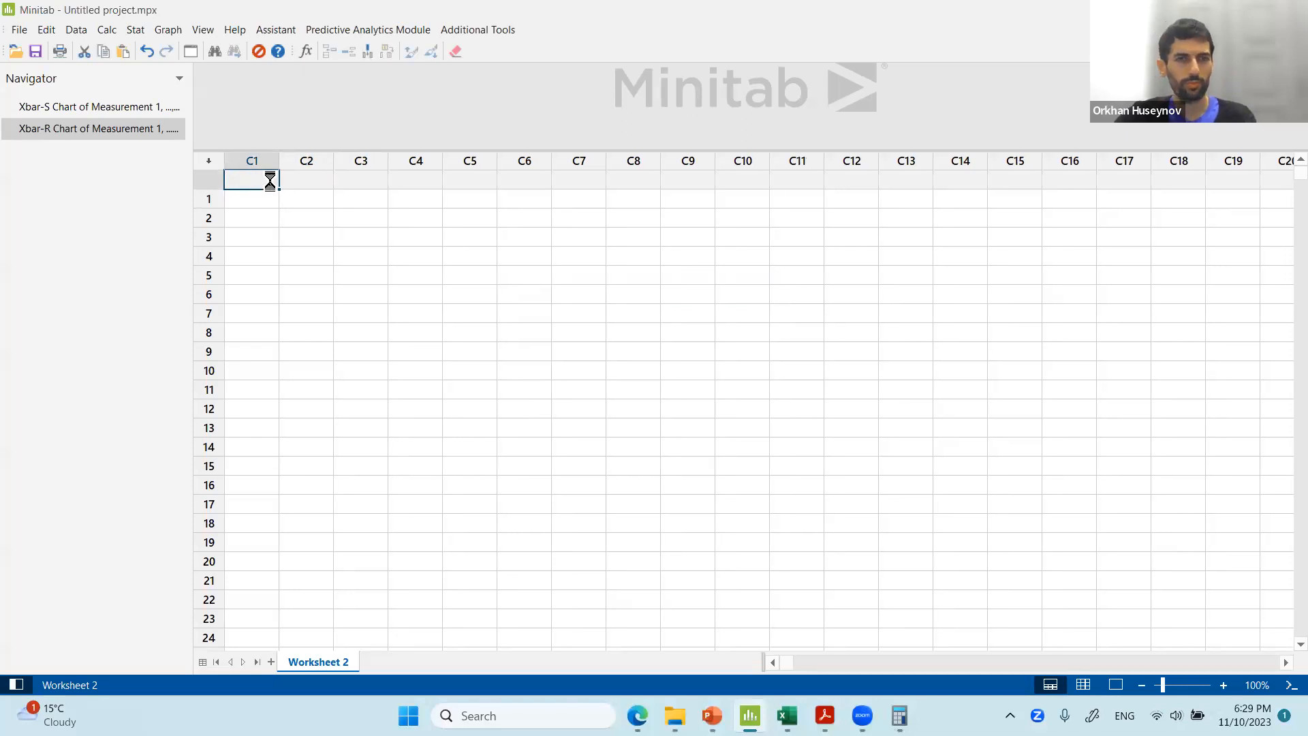
Paste the copied sample data into the worksheet and rename column C1 to Sample.
key("ctrl+v")
left_click(246, 182)
type("Sample")
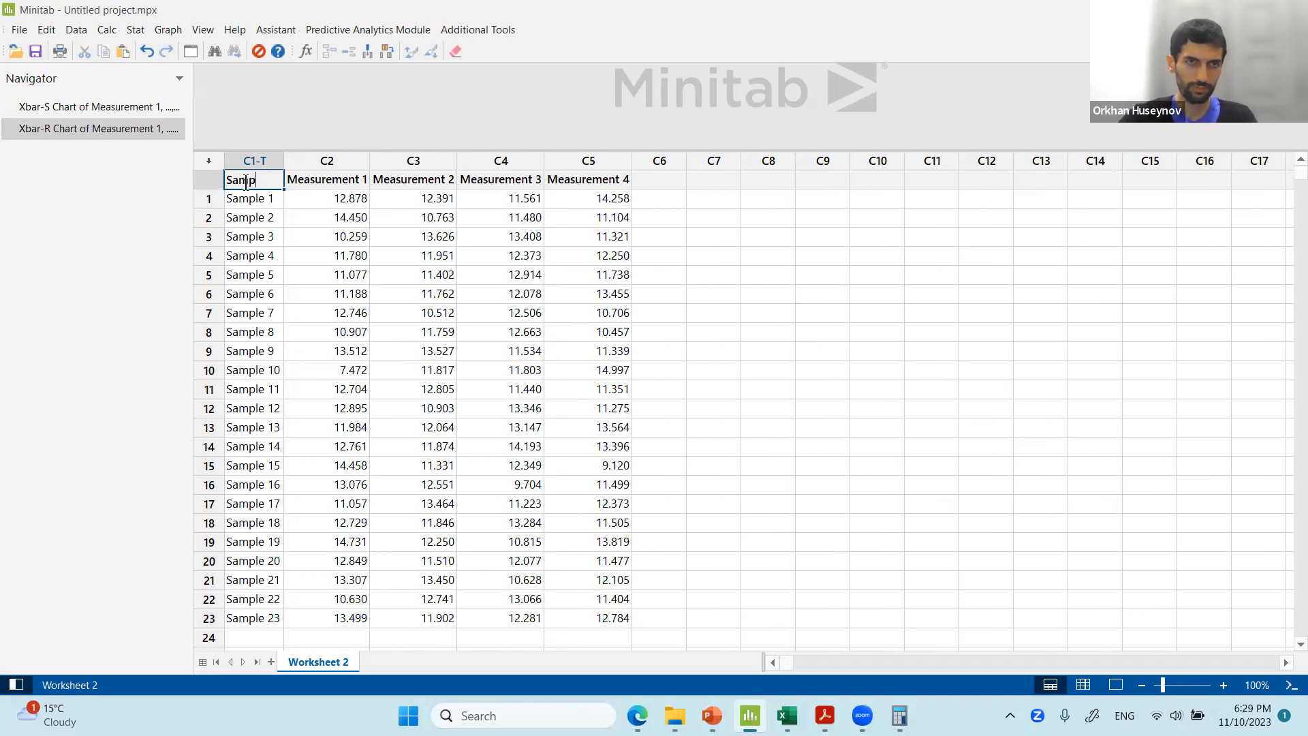
key("Return")
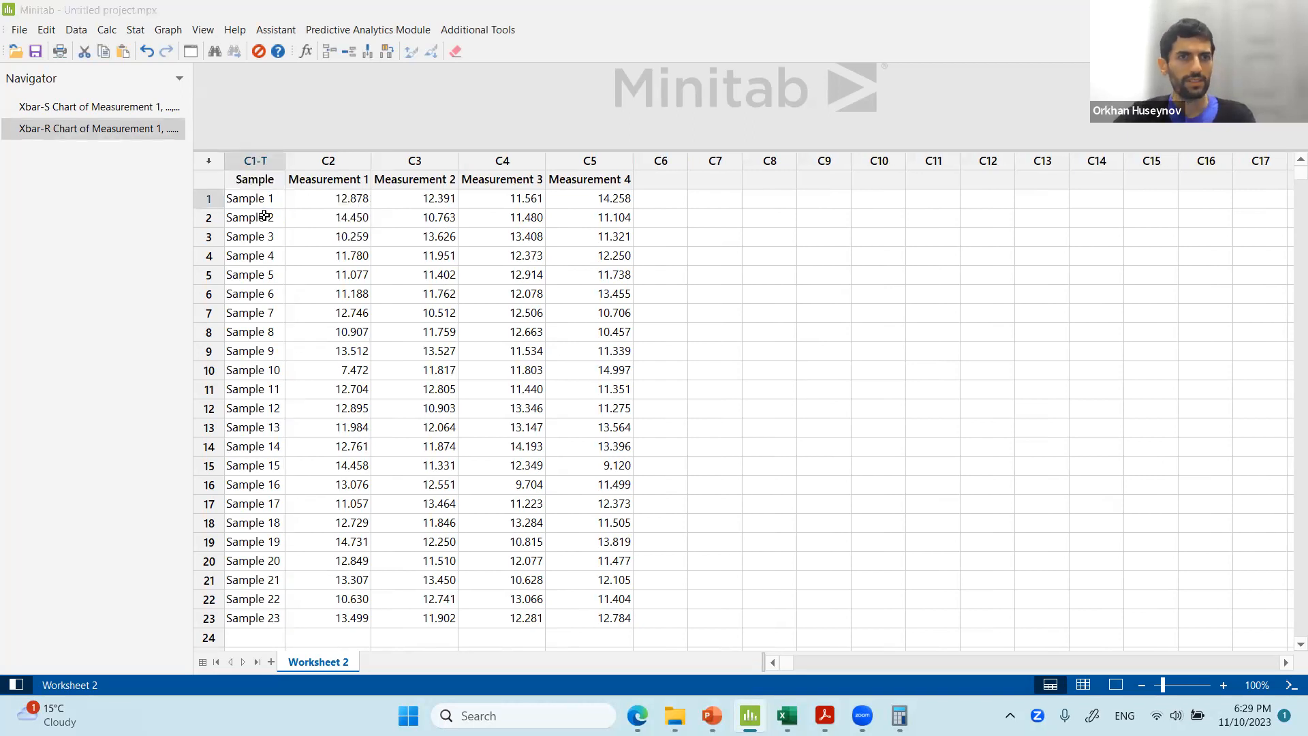
Compare the x_bar and Range columns in the Excel sheet with the pasted Minitab data.
key("alt+Tab")
key("alt+Tab")
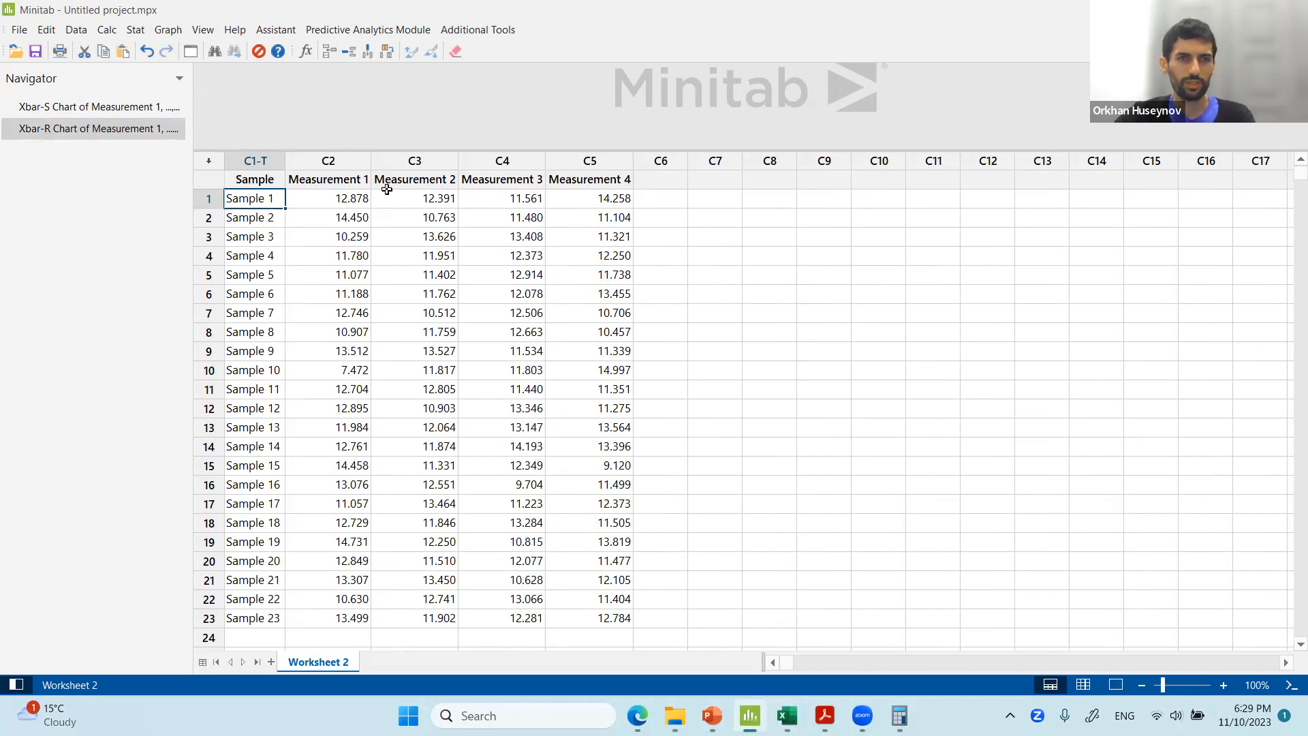
key("alt+Tab")
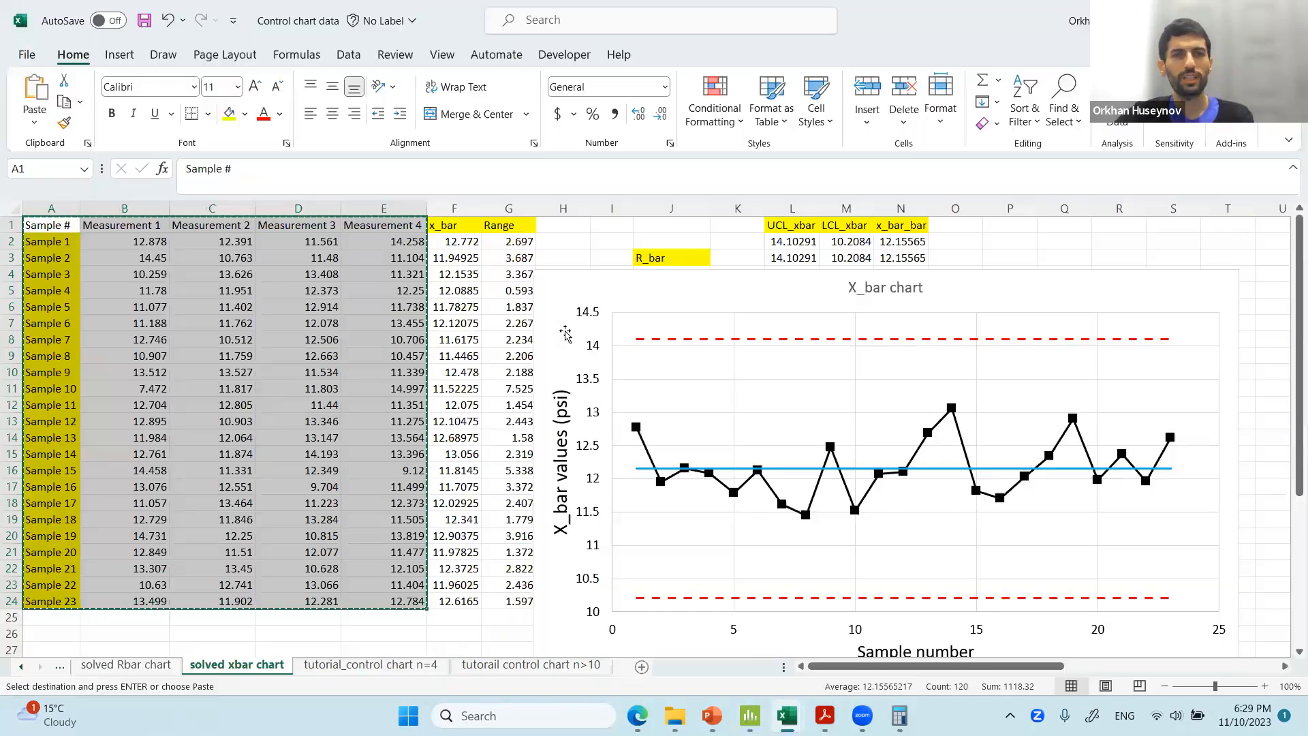
left_click(475, 224)
left_click(504, 224)
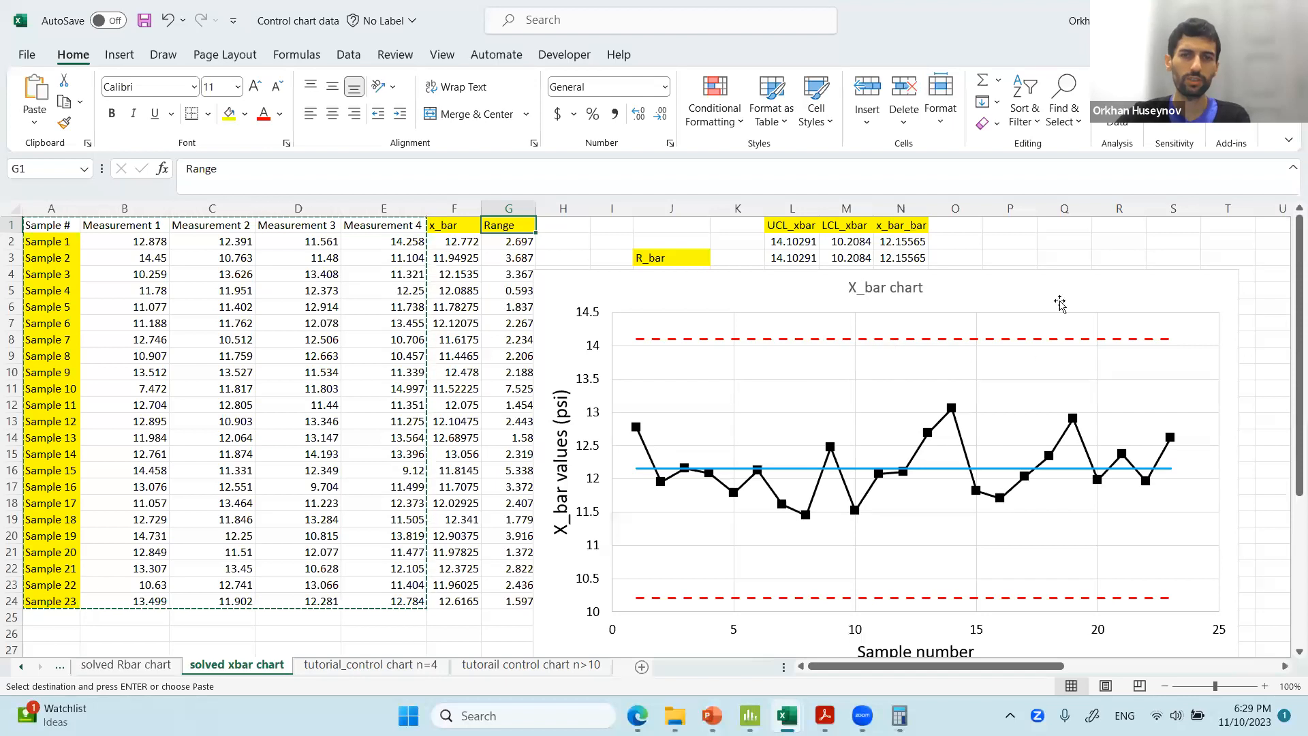
left_click(749, 715)
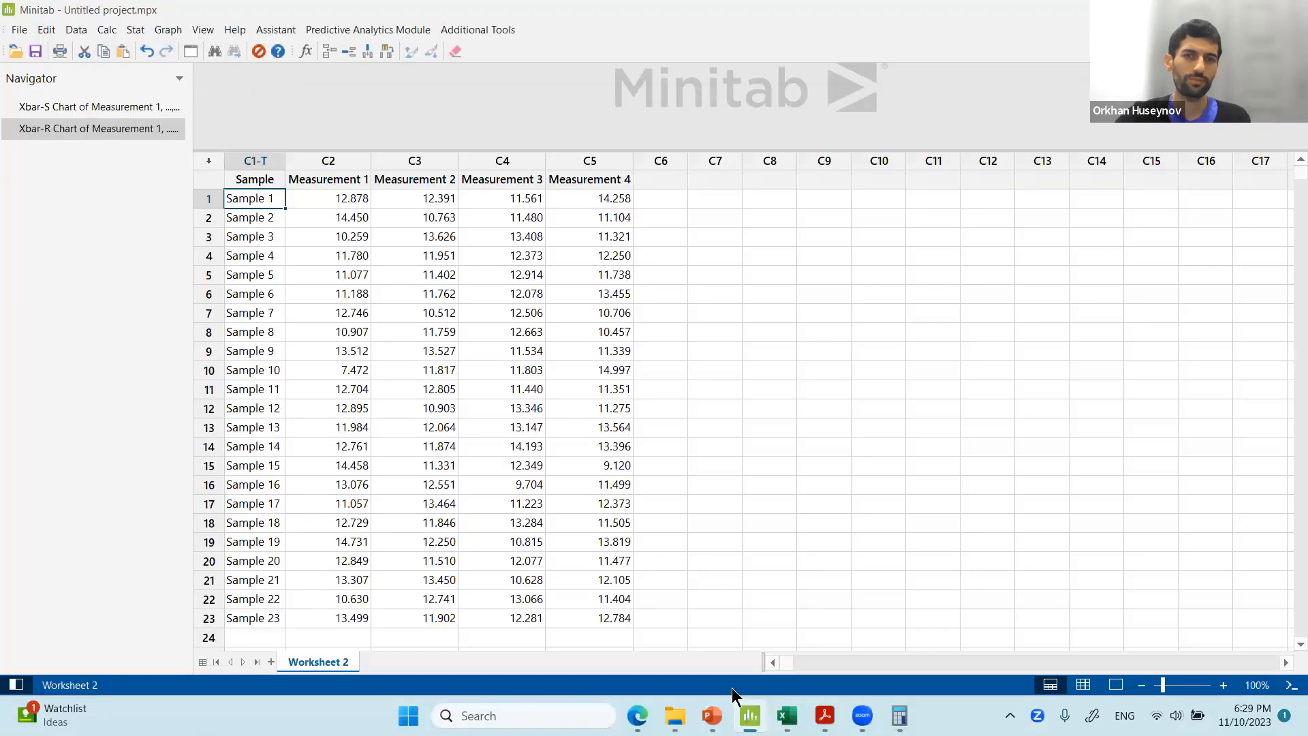
Open the Xbar-R control chart dialog for variables charts for subgroups.
left_click(304, 182)
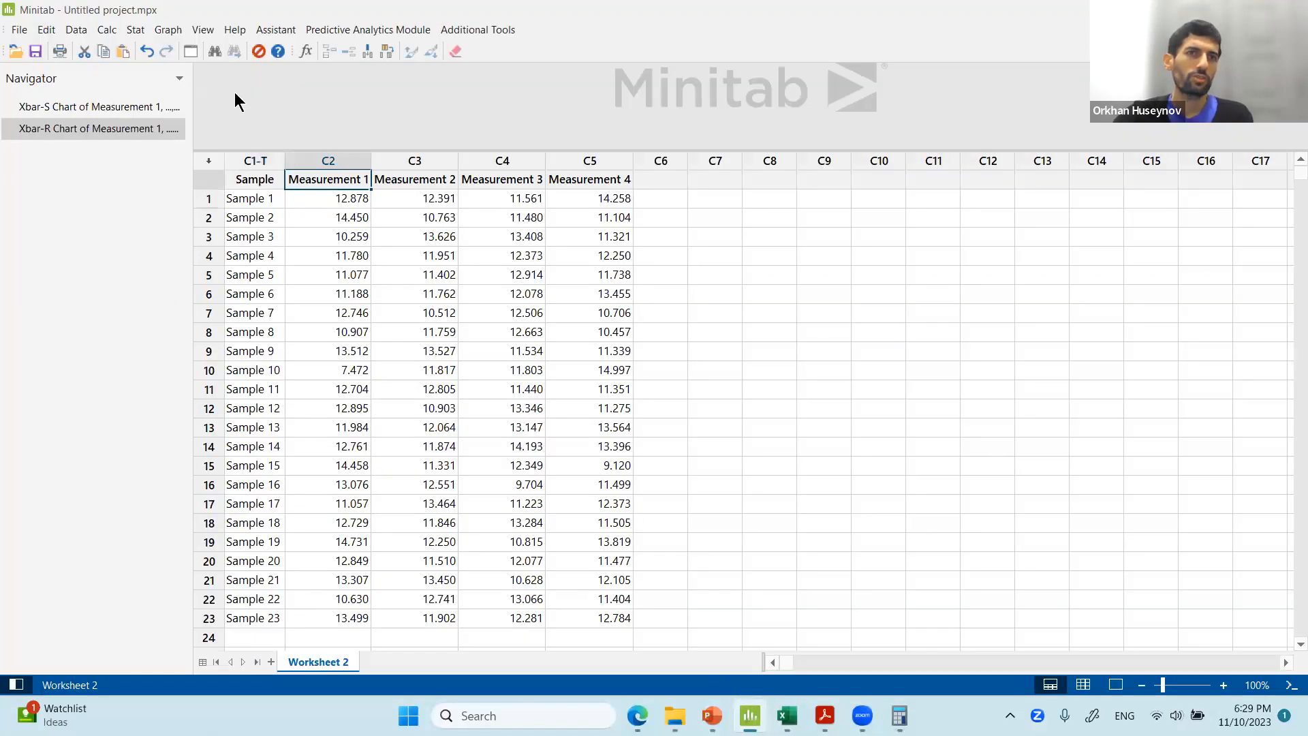
left_click(134, 33)
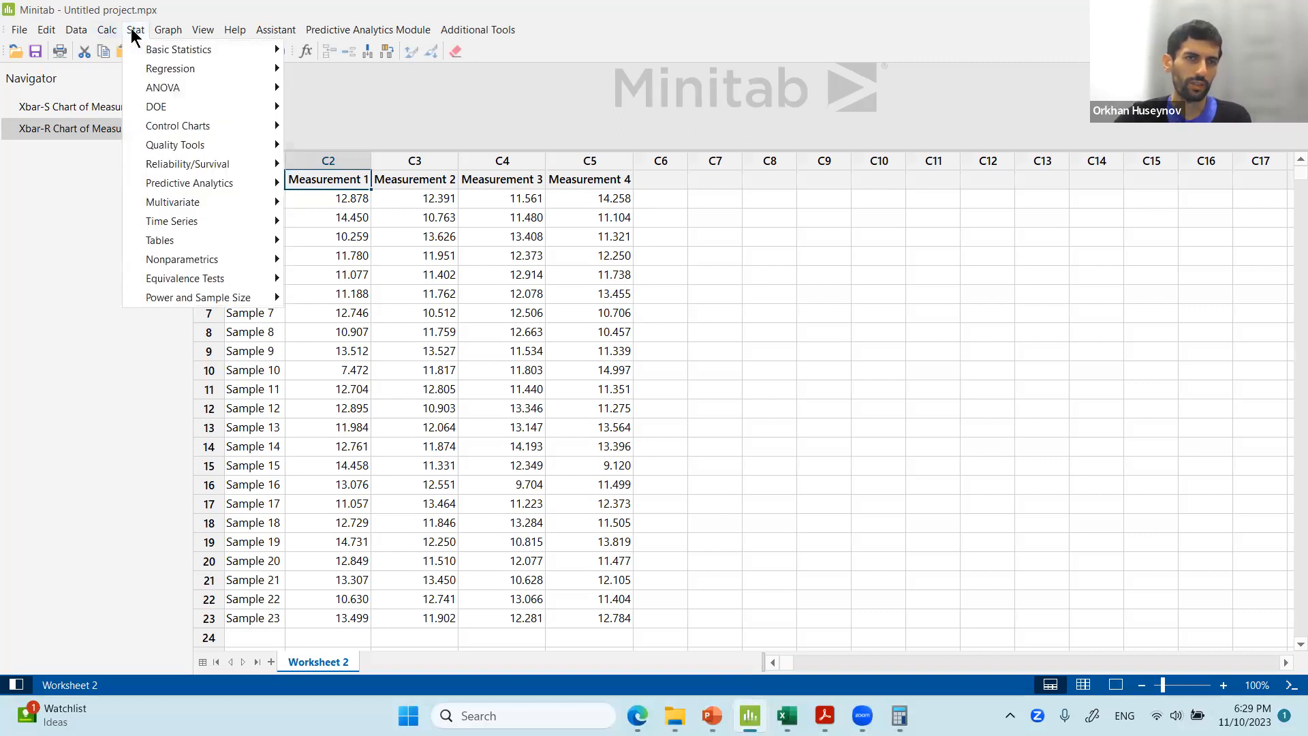
mouse_move(179, 125)
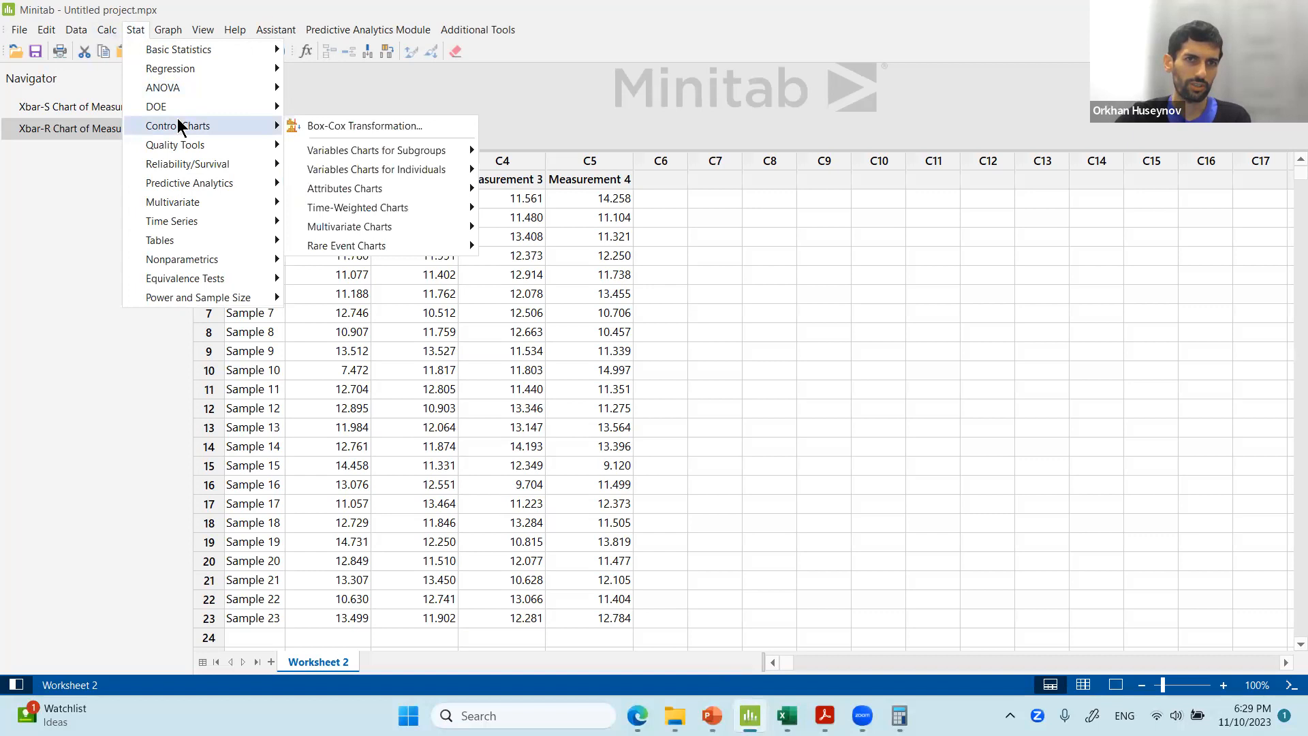
mouse_move(393, 151)
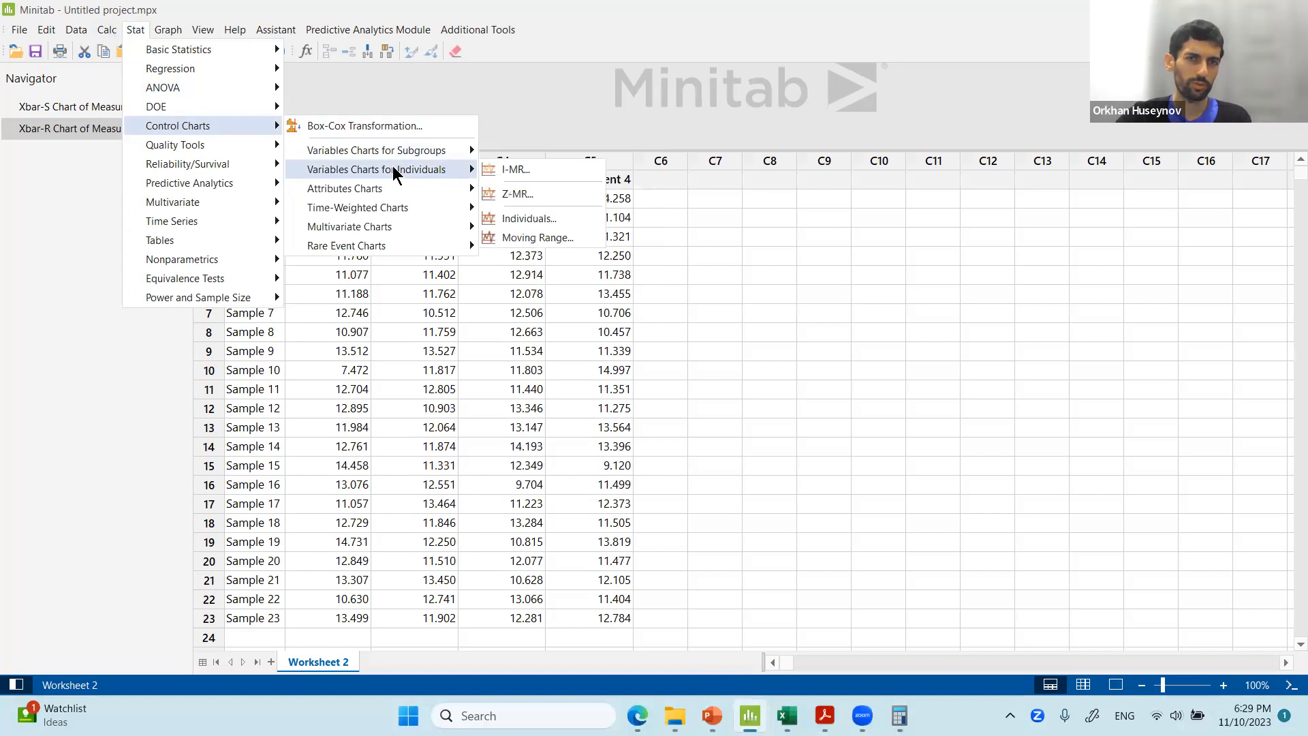
mouse_move(396, 191)
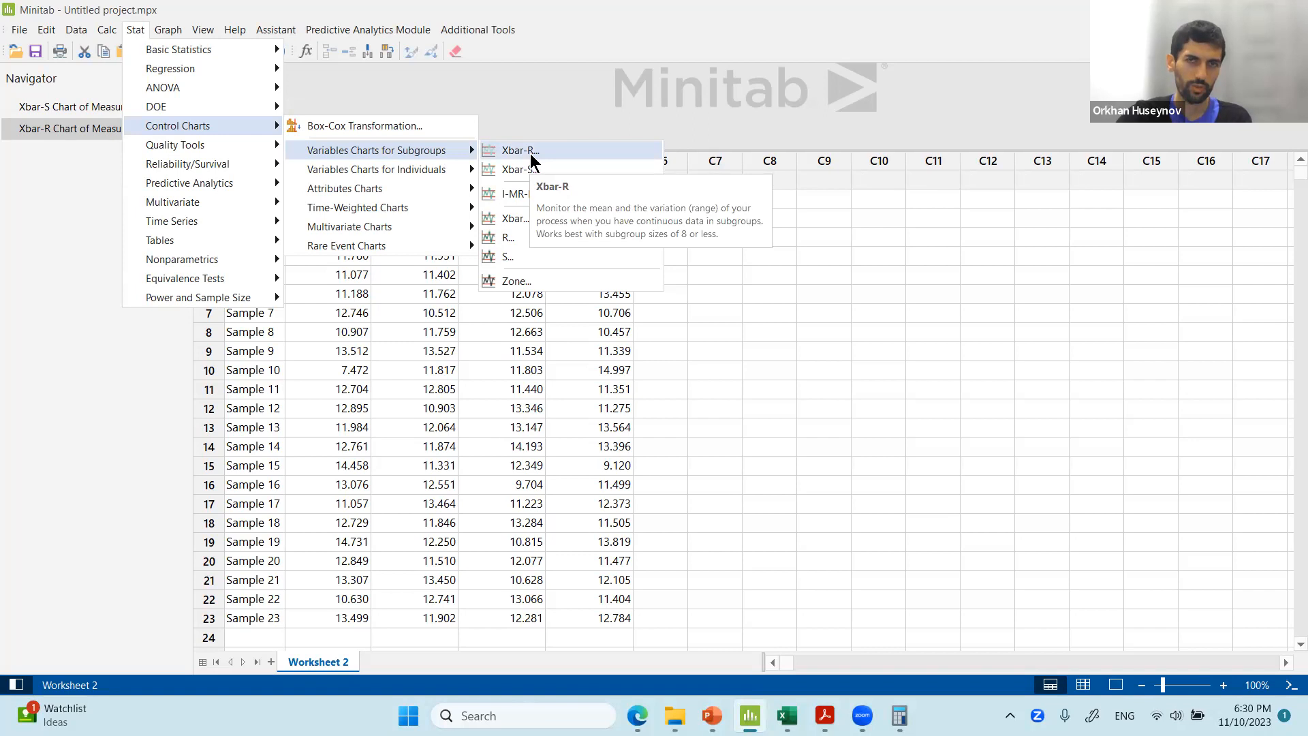
left_click(529, 155)
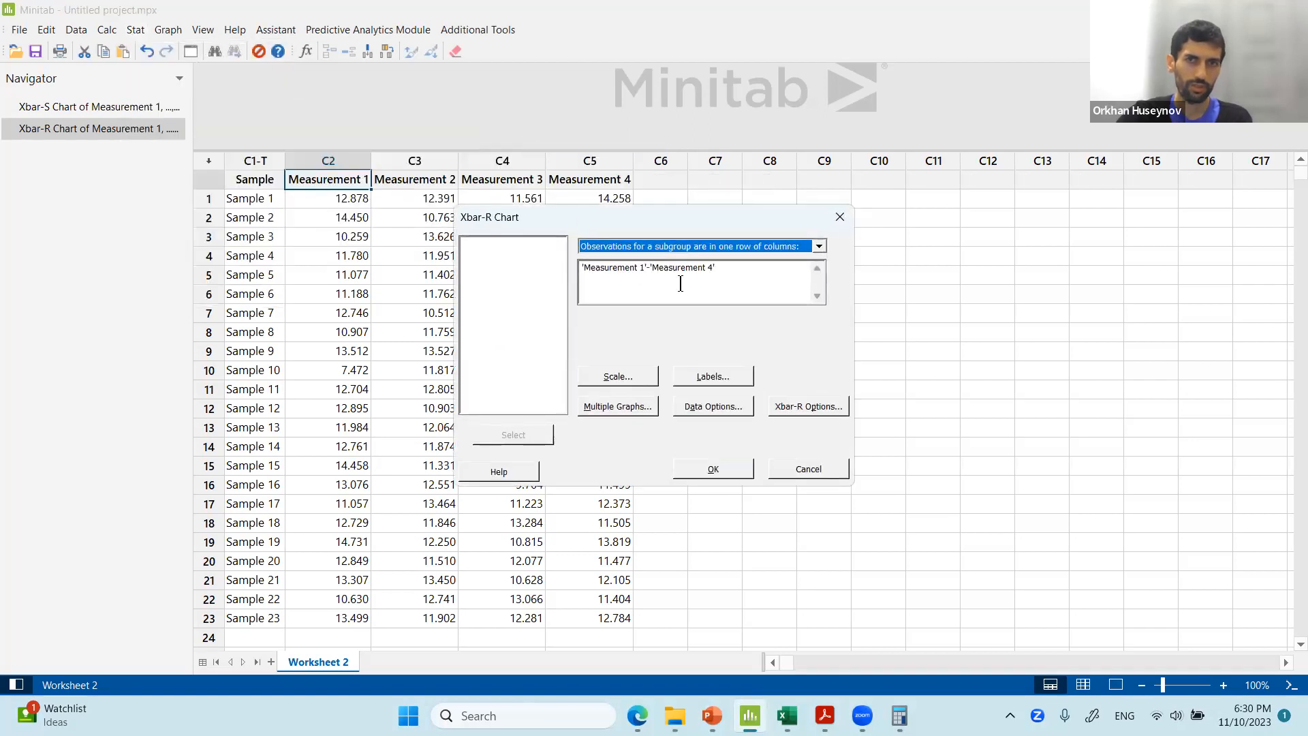
Clear the selected measurement columns and set the data arrangement to all observations in one column.
left_click_drag(733, 278, 510, 284)
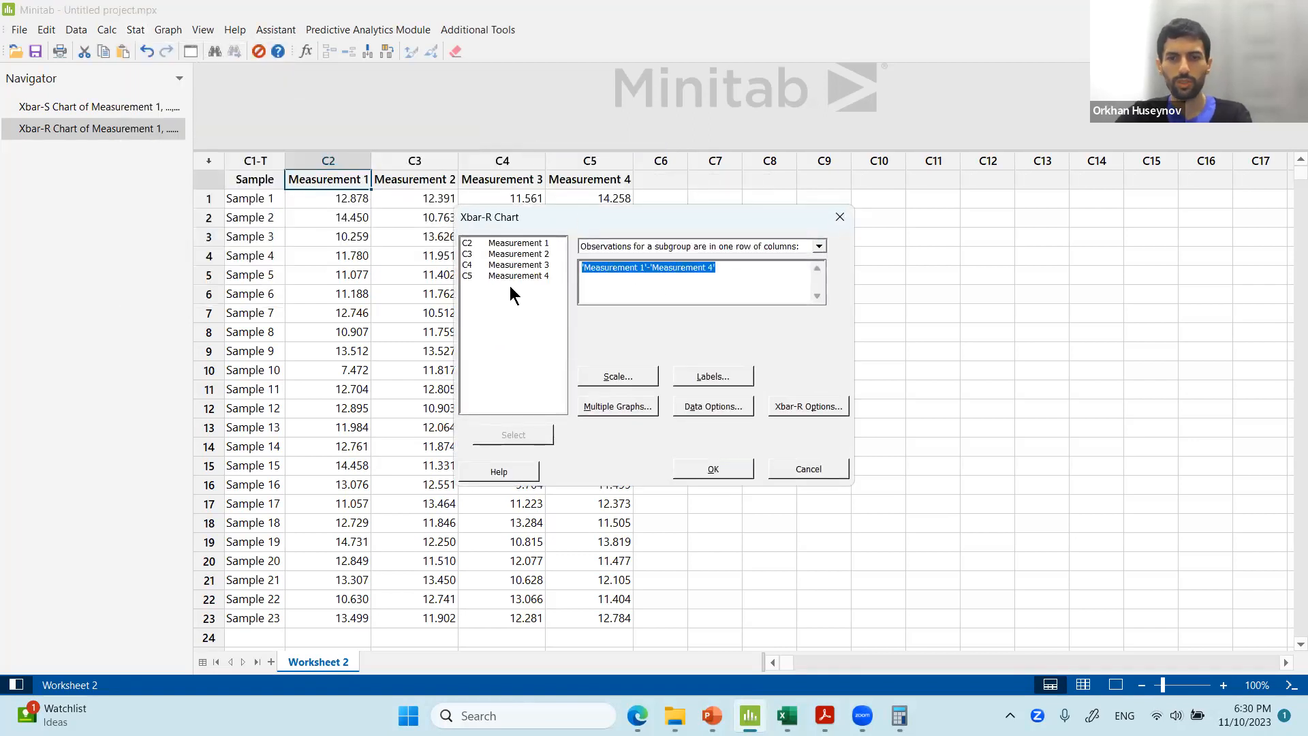
key("Delete")
left_click(739, 246)
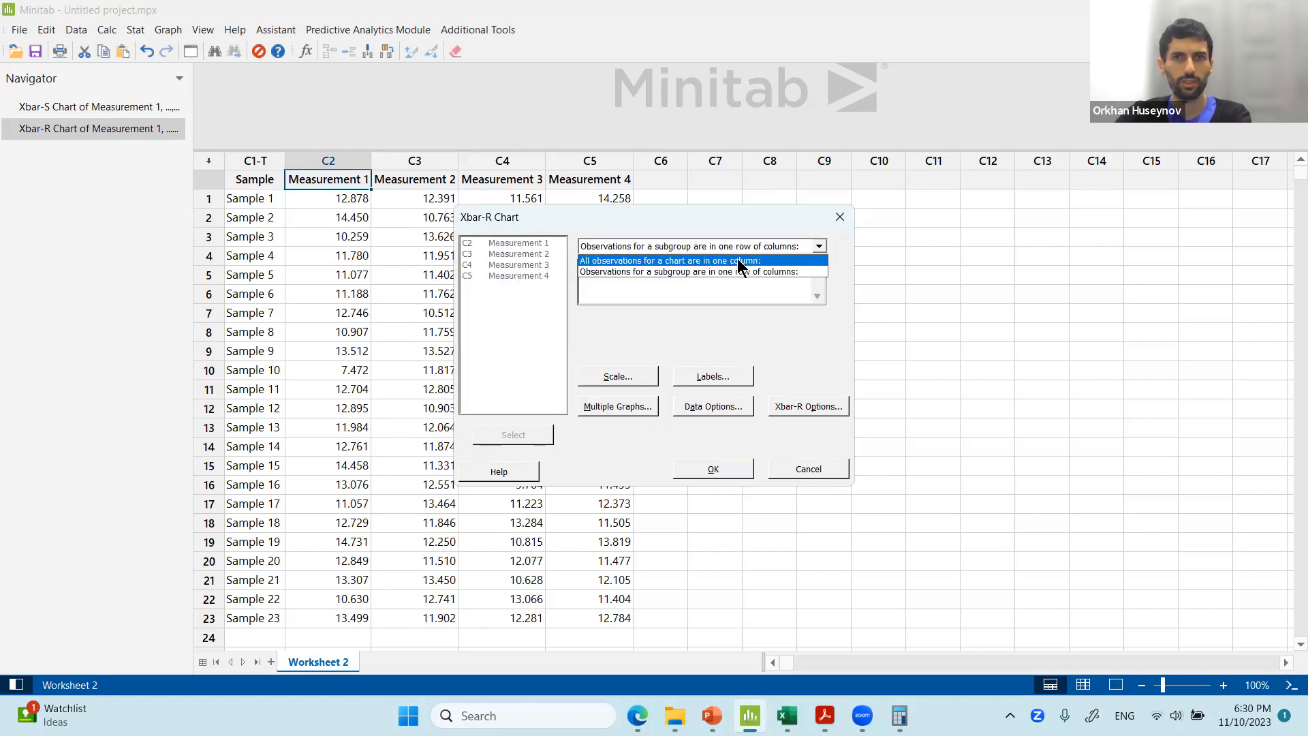
left_click(739, 261)
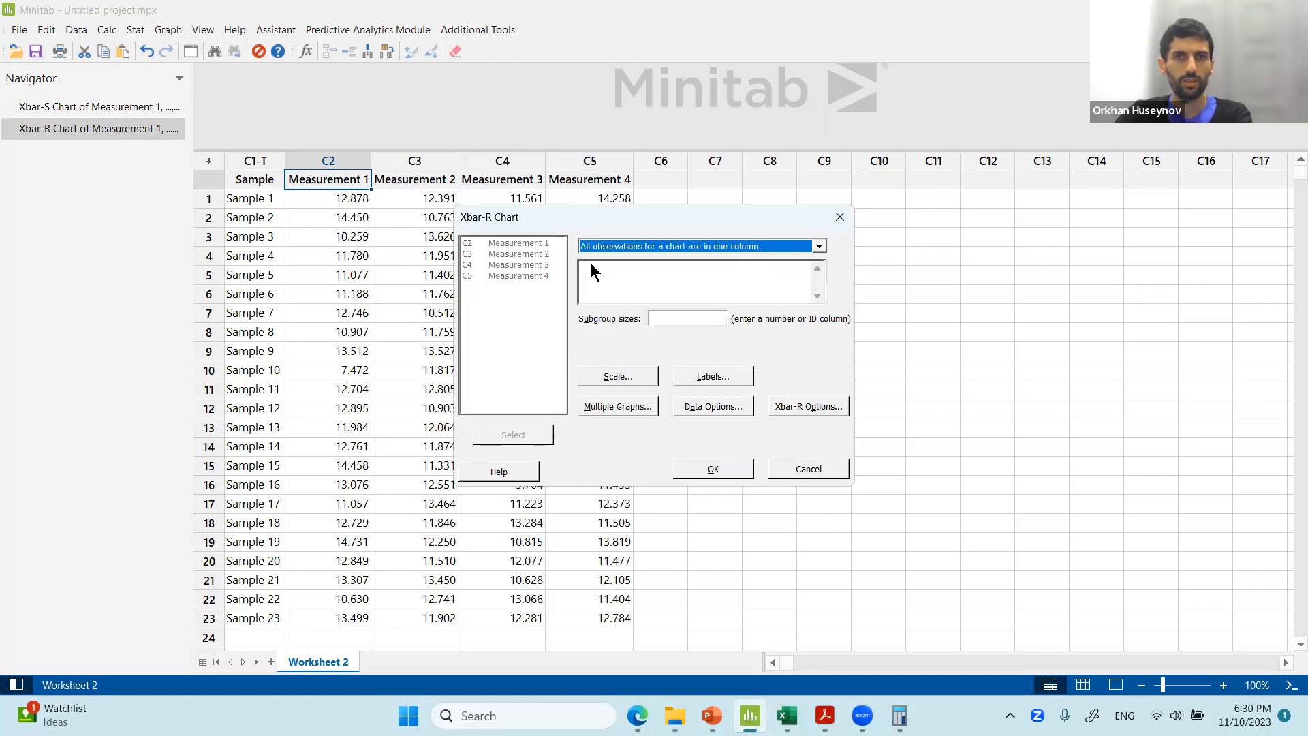
left_click(654, 265)
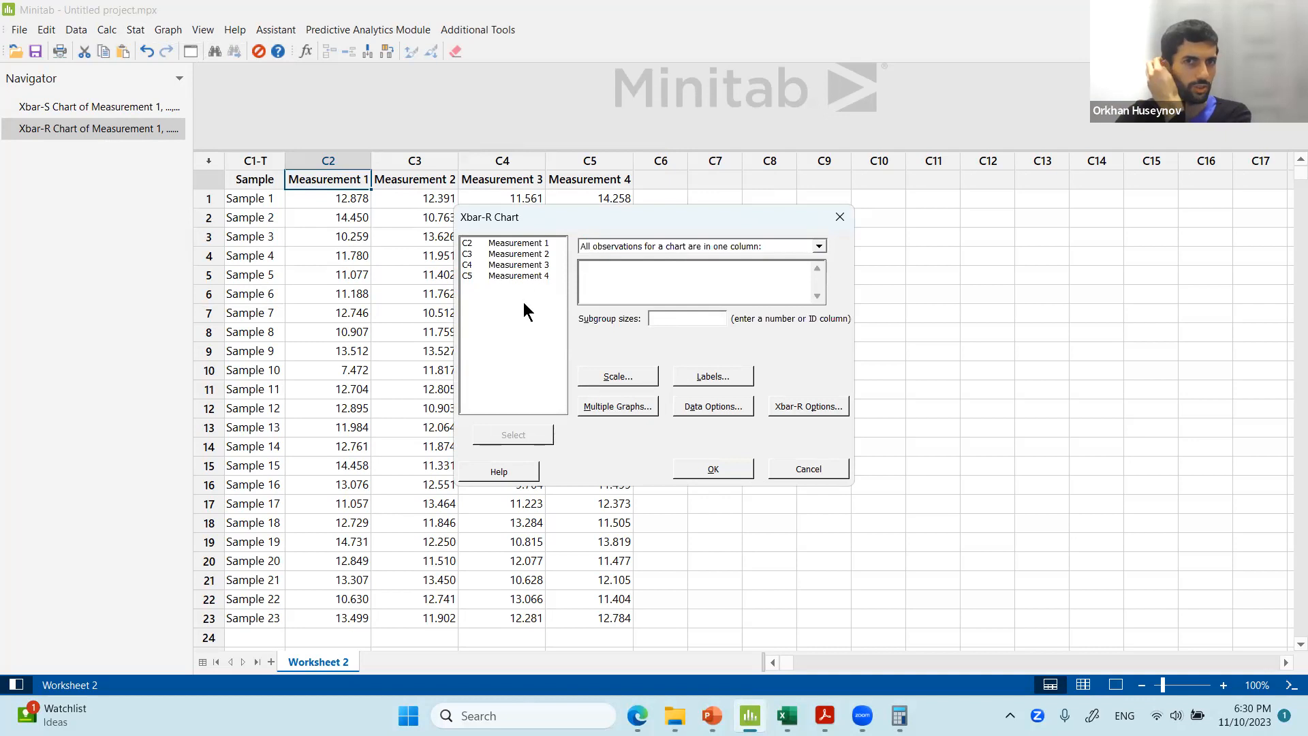
Set the data arrangement to observations for a subgroup in one row of columns.
left_click(637, 248)
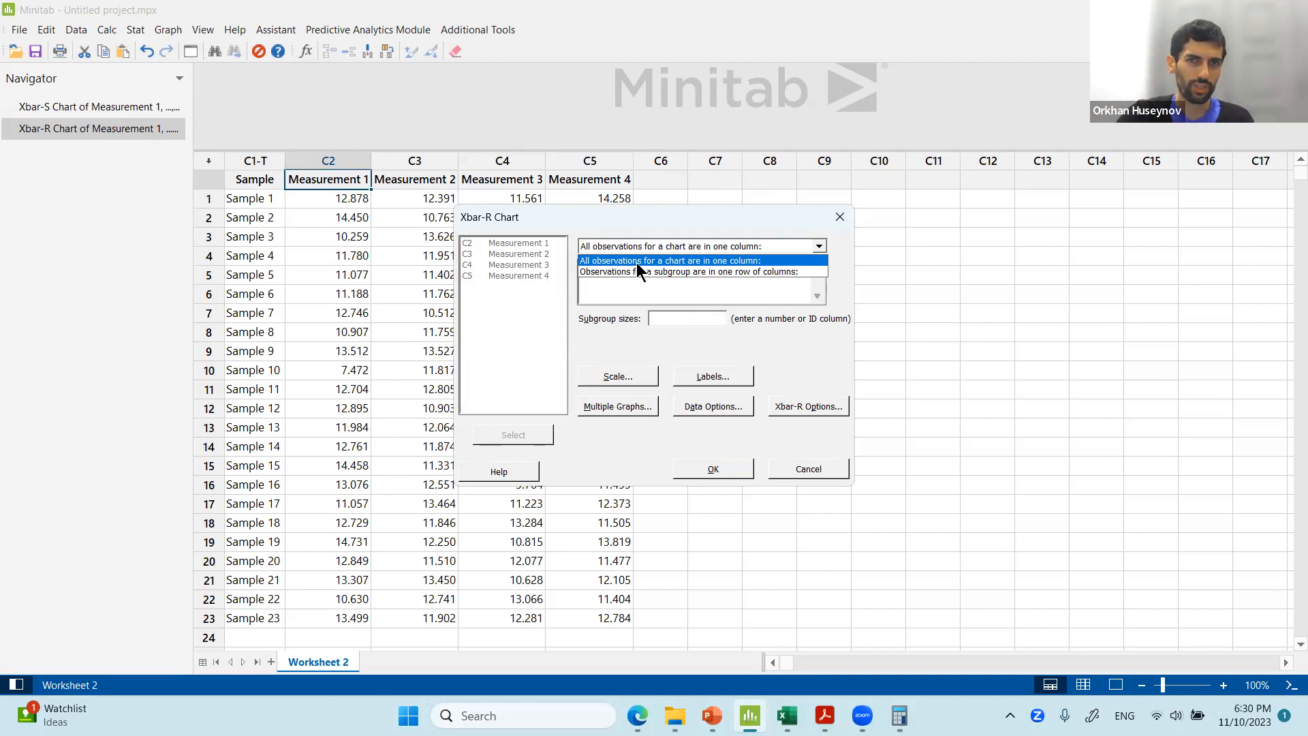
left_click(683, 222)
left_click_drag(686, 221, 958, 210)
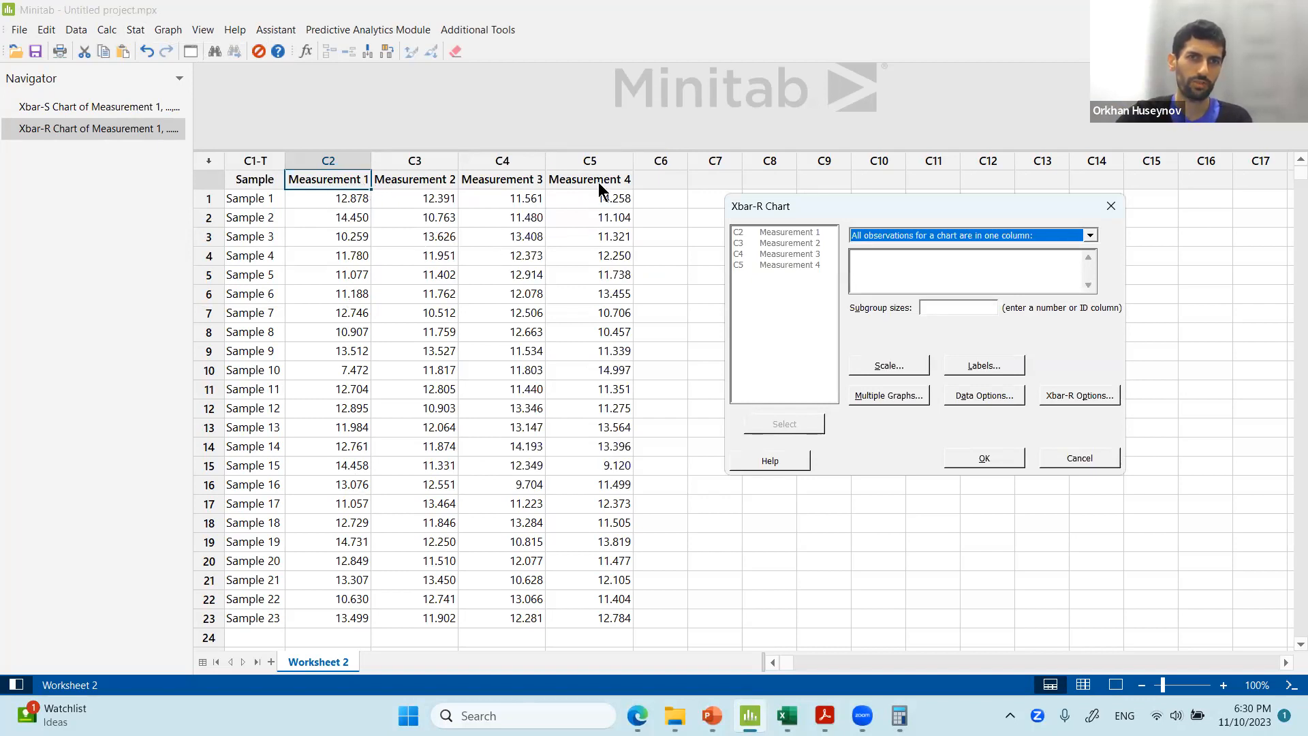
left_click(885, 232)
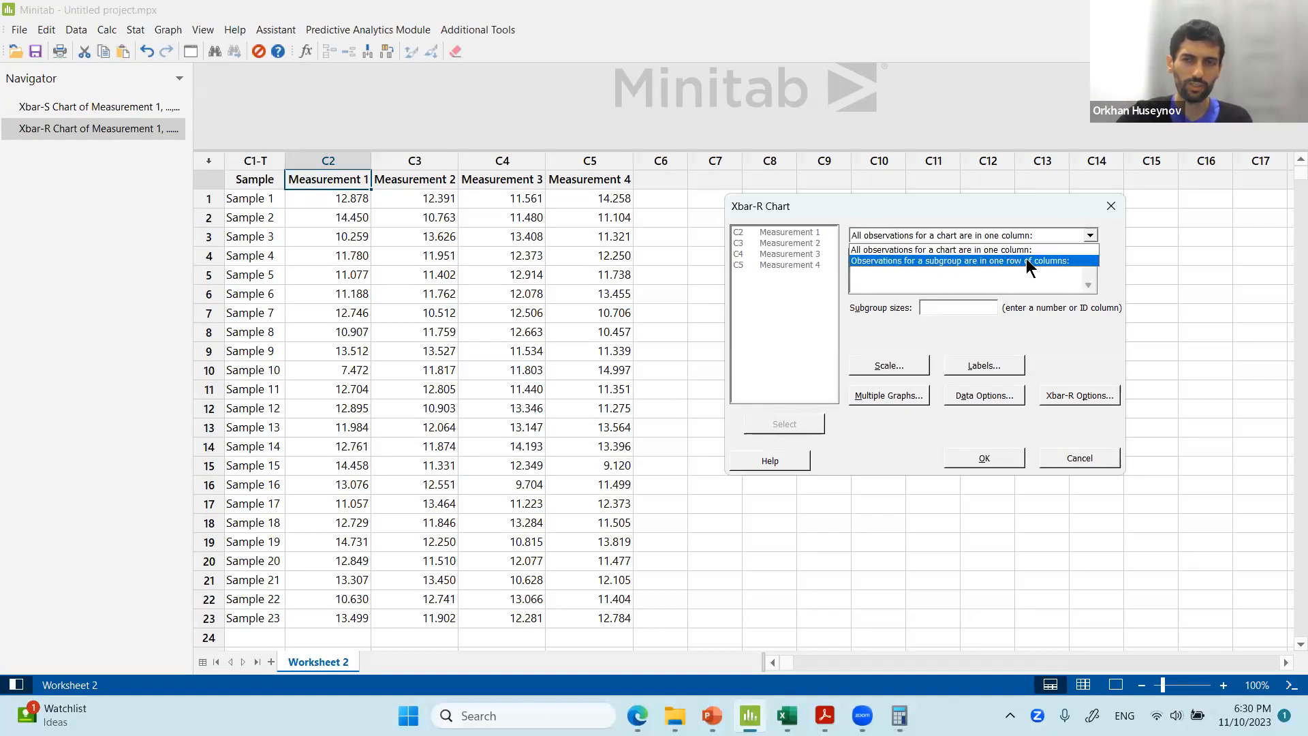
left_click(1045, 260)
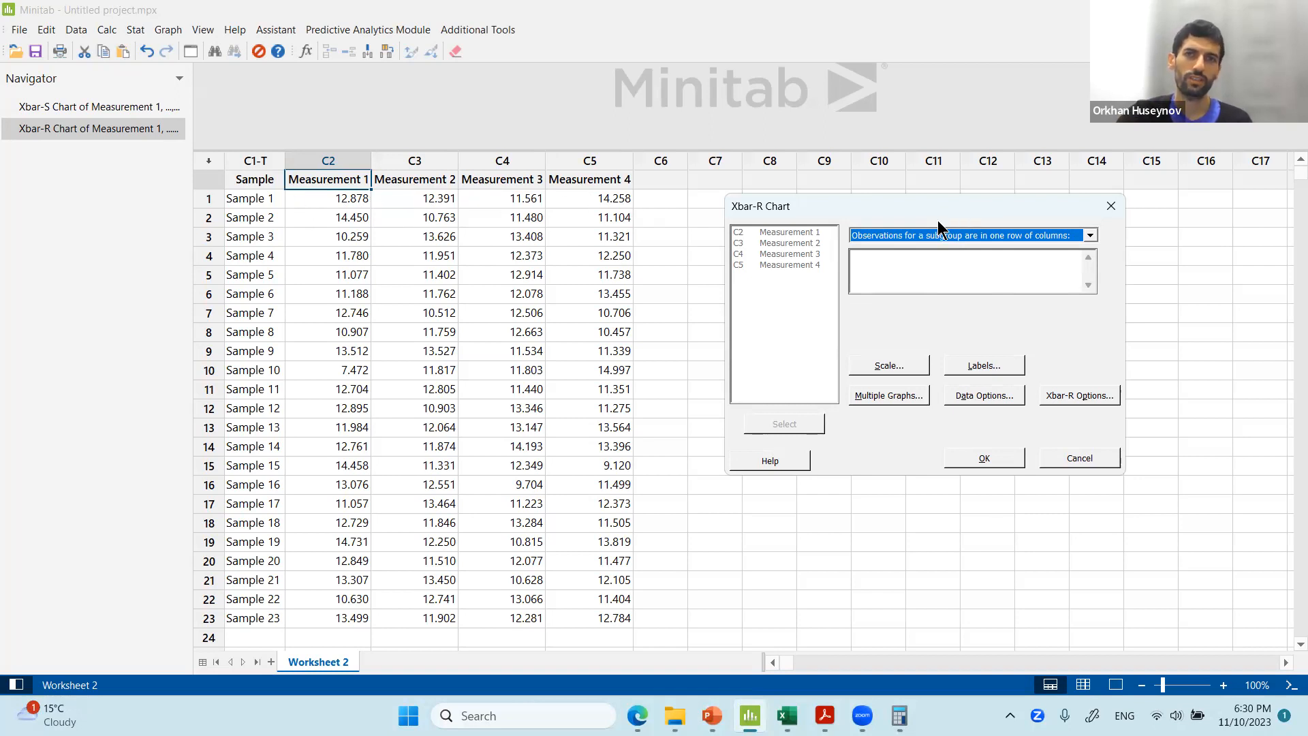
left_click(922, 261)
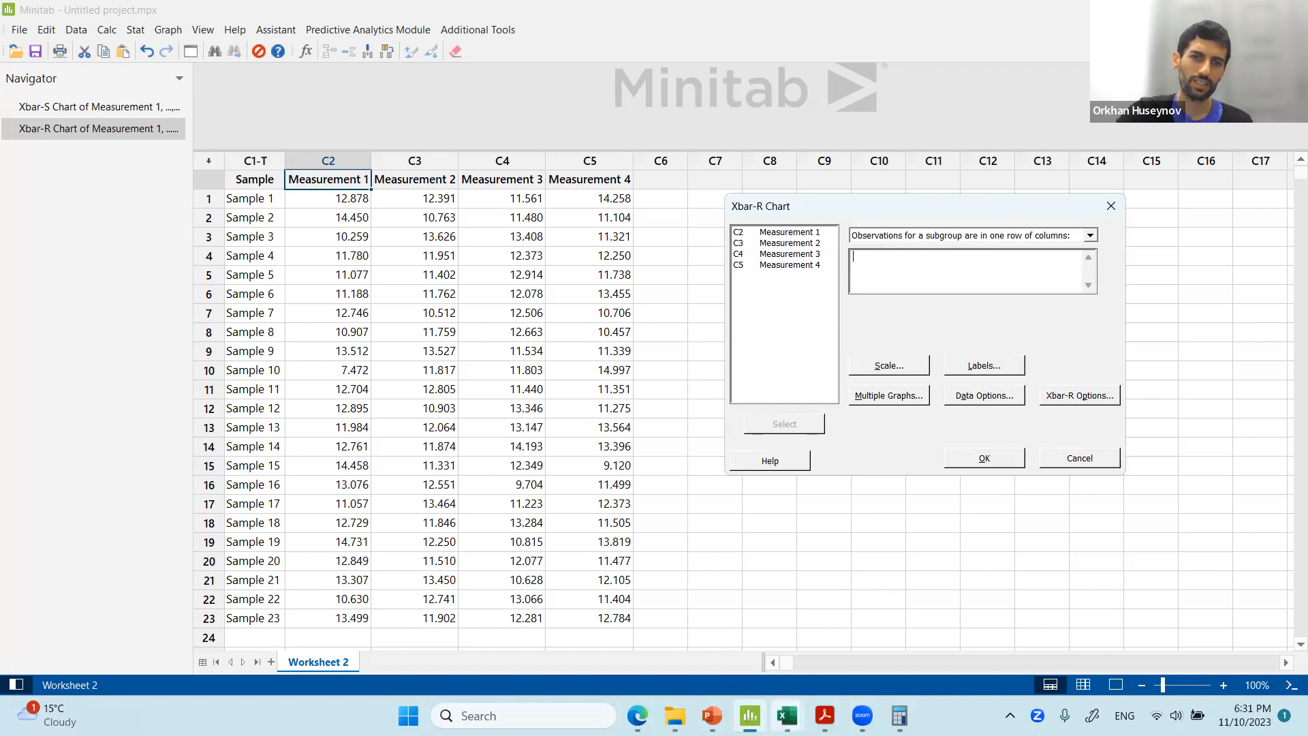
Check the layout of the measurement columns in the Excel sheet.
mouse_move(787, 715)
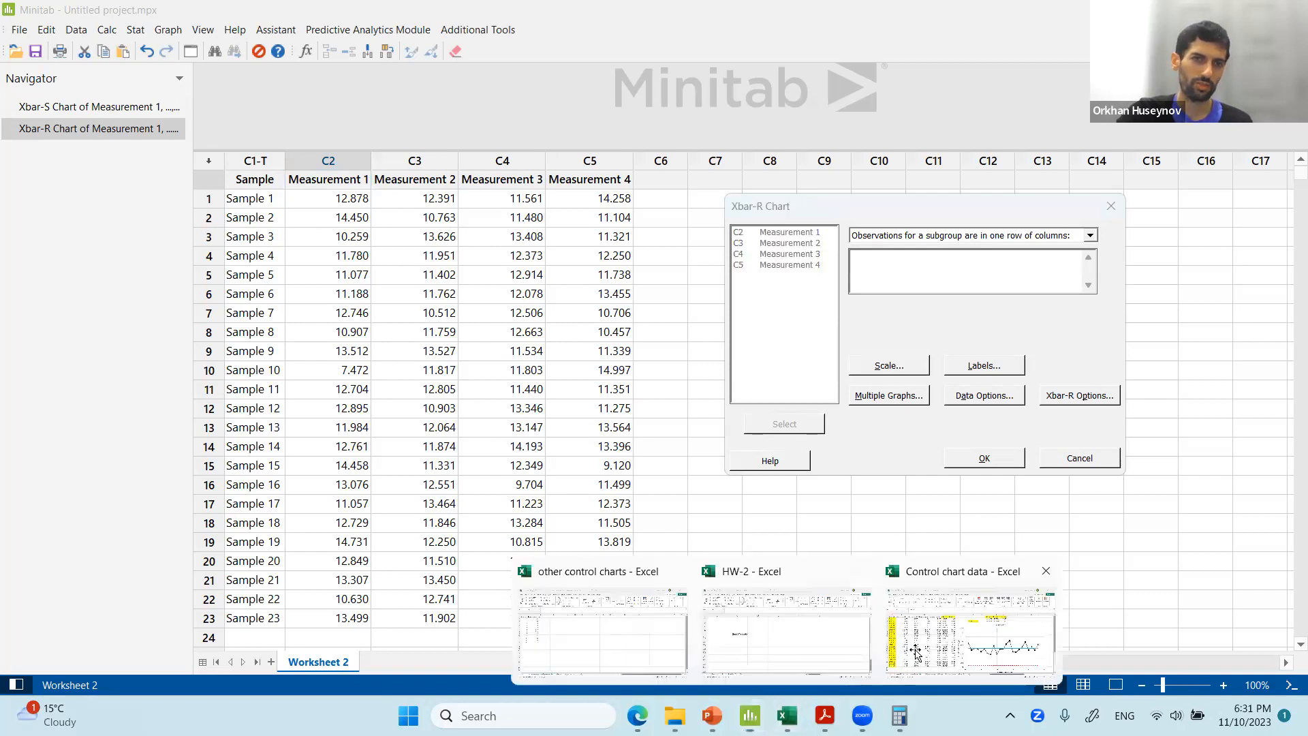
left_click(916, 651)
left_click_drag(136, 241, 157, 600)
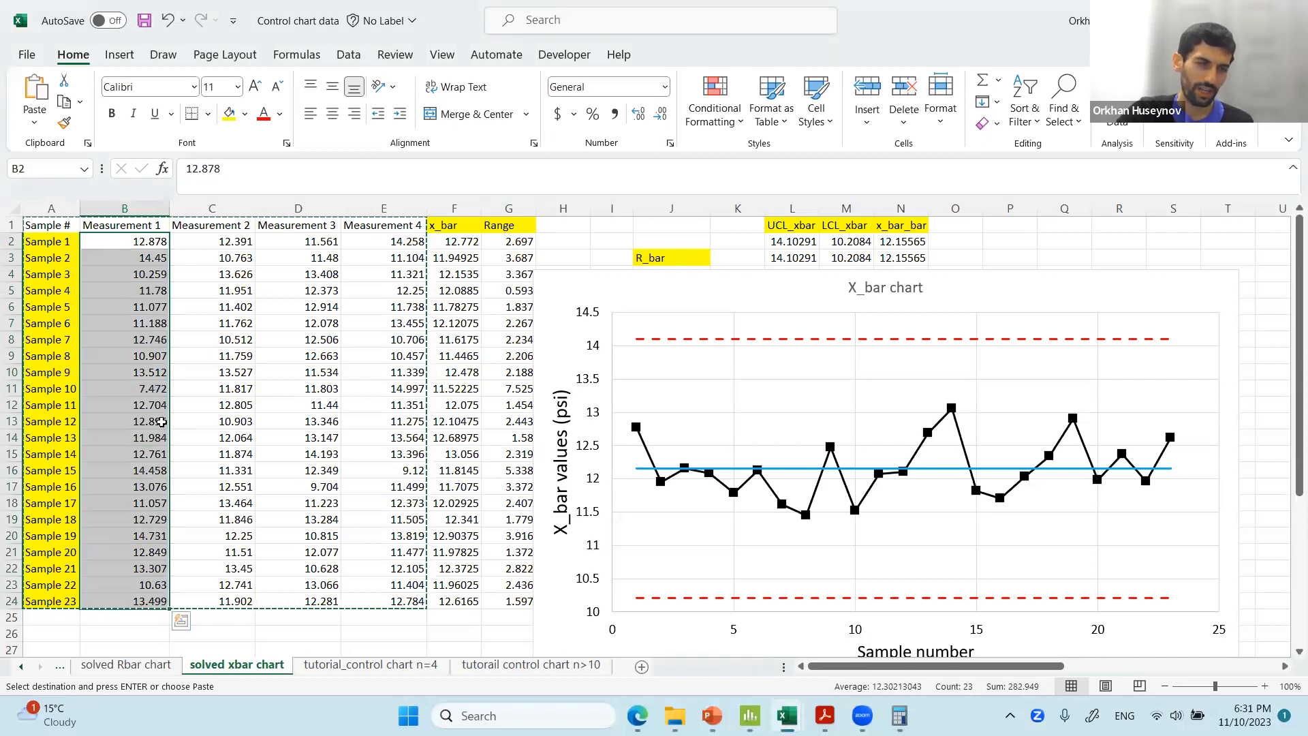
right_click(159, 422)
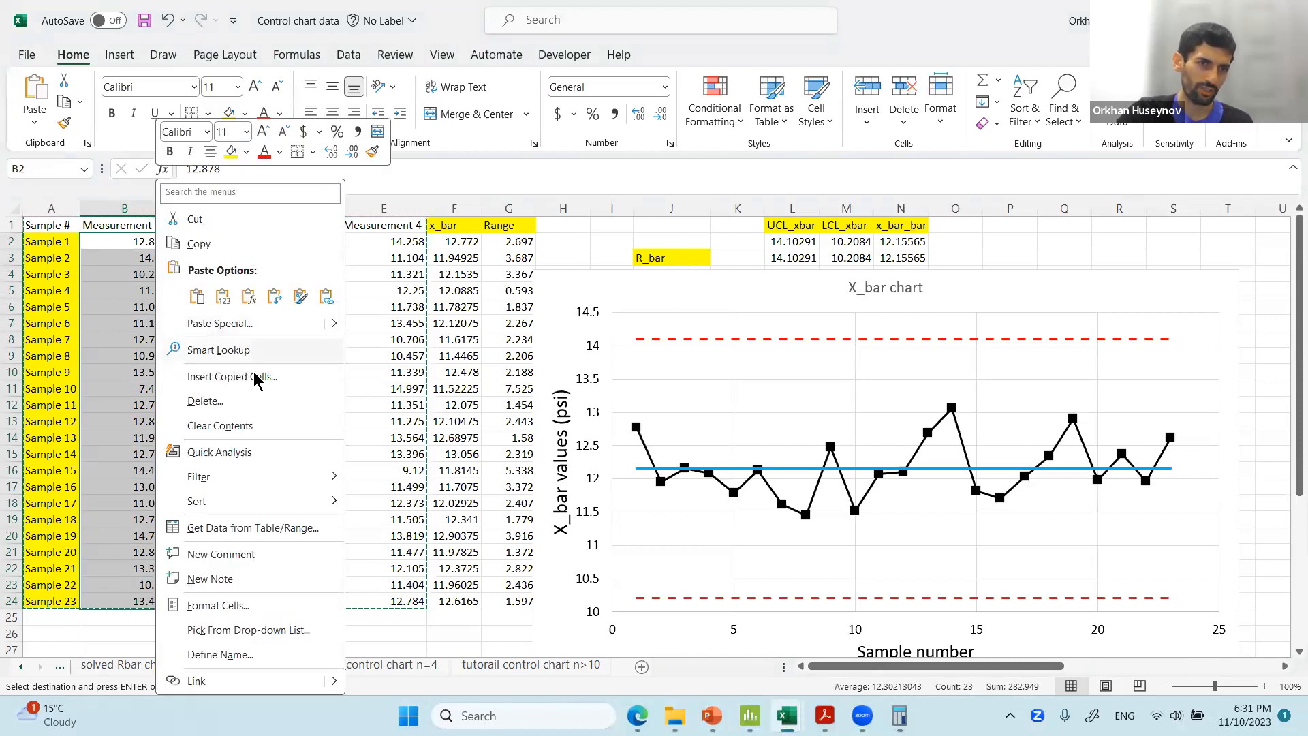
key("Escape")
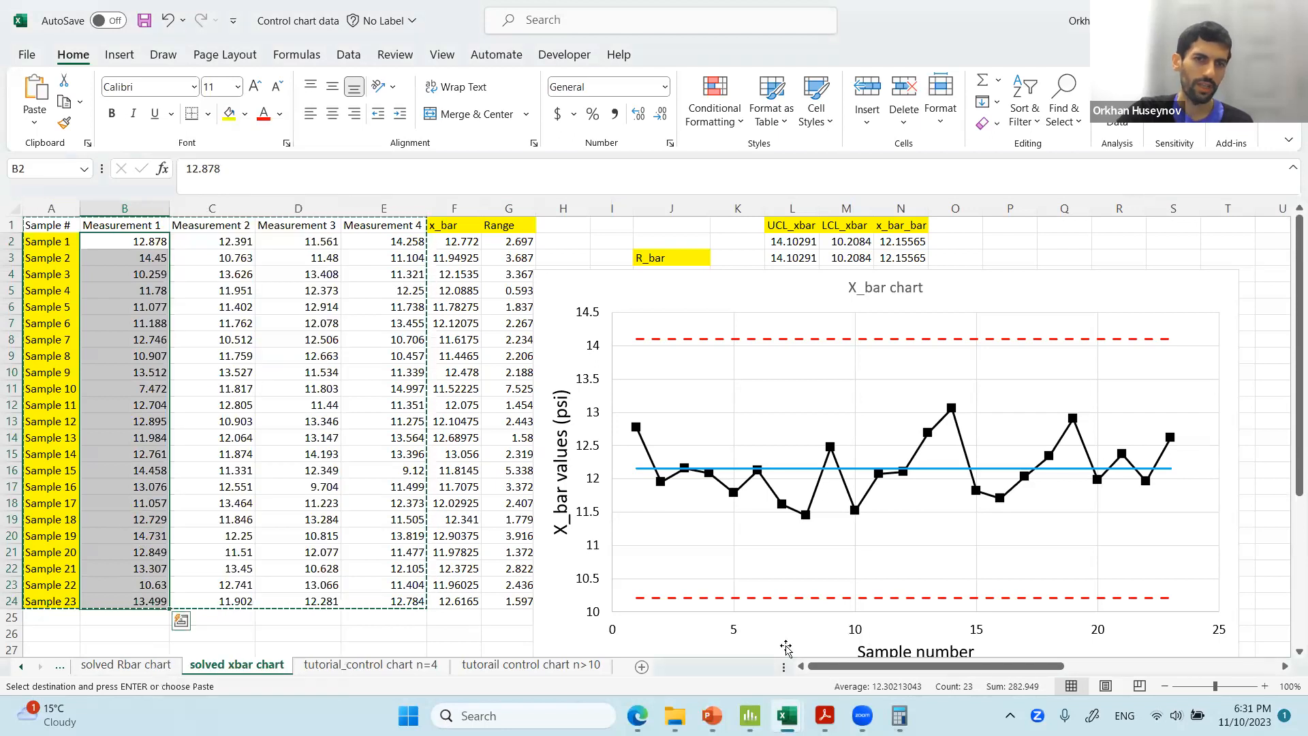
left_click(750, 715)
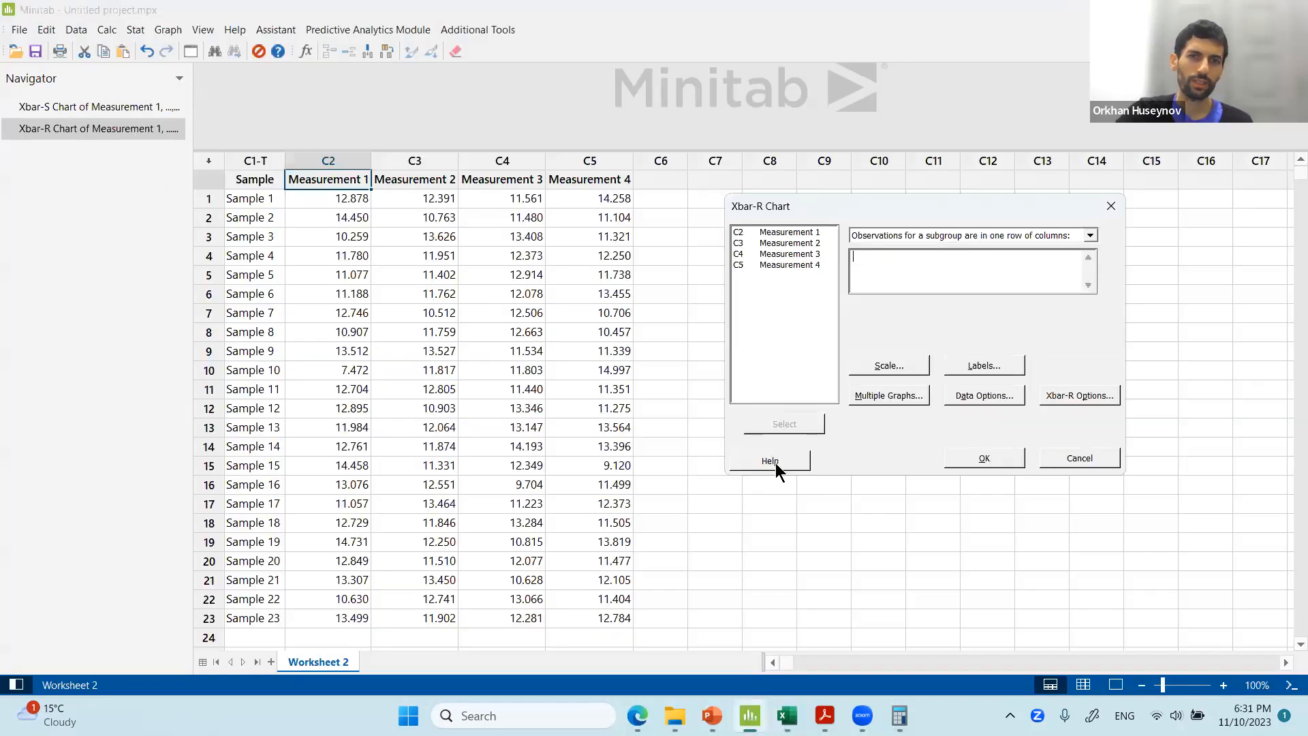
Enter Measurement 1 through Measurement 4 as the subgroup columns for the chart.
left_click(786, 231)
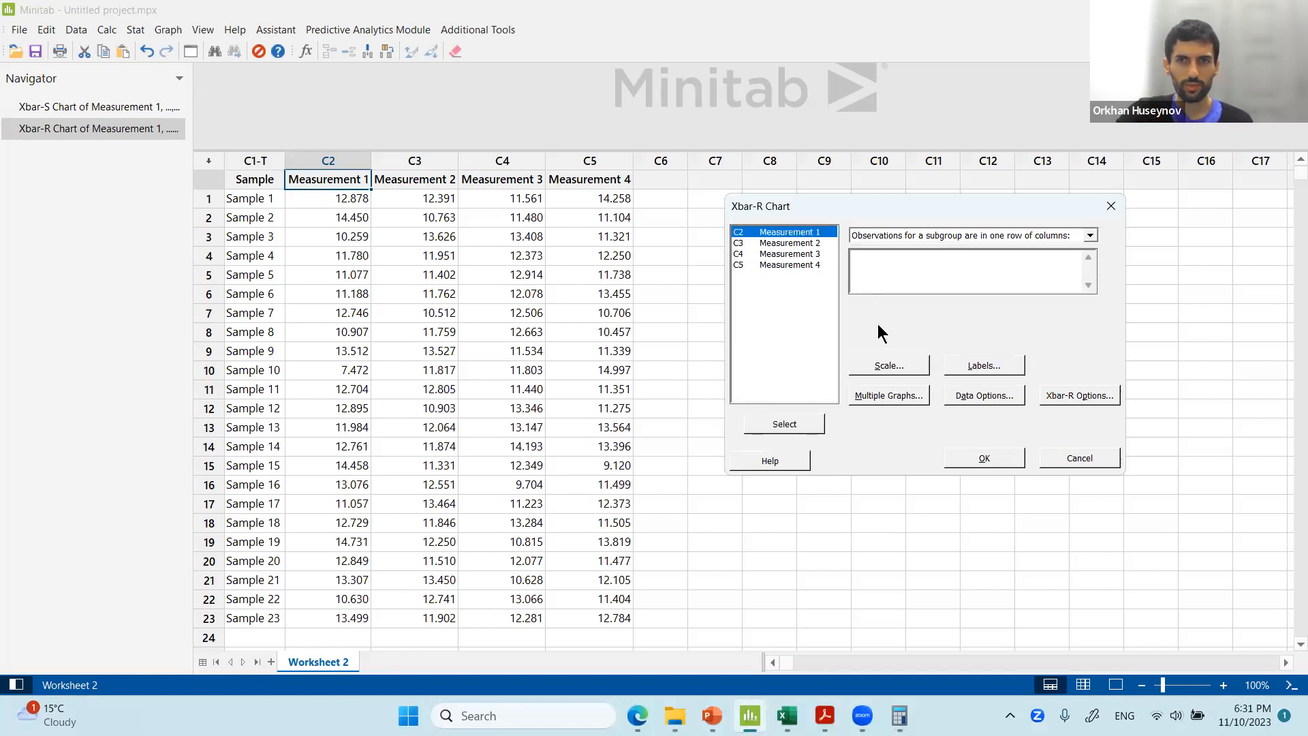
left_click(811, 424)
left_click(809, 243)
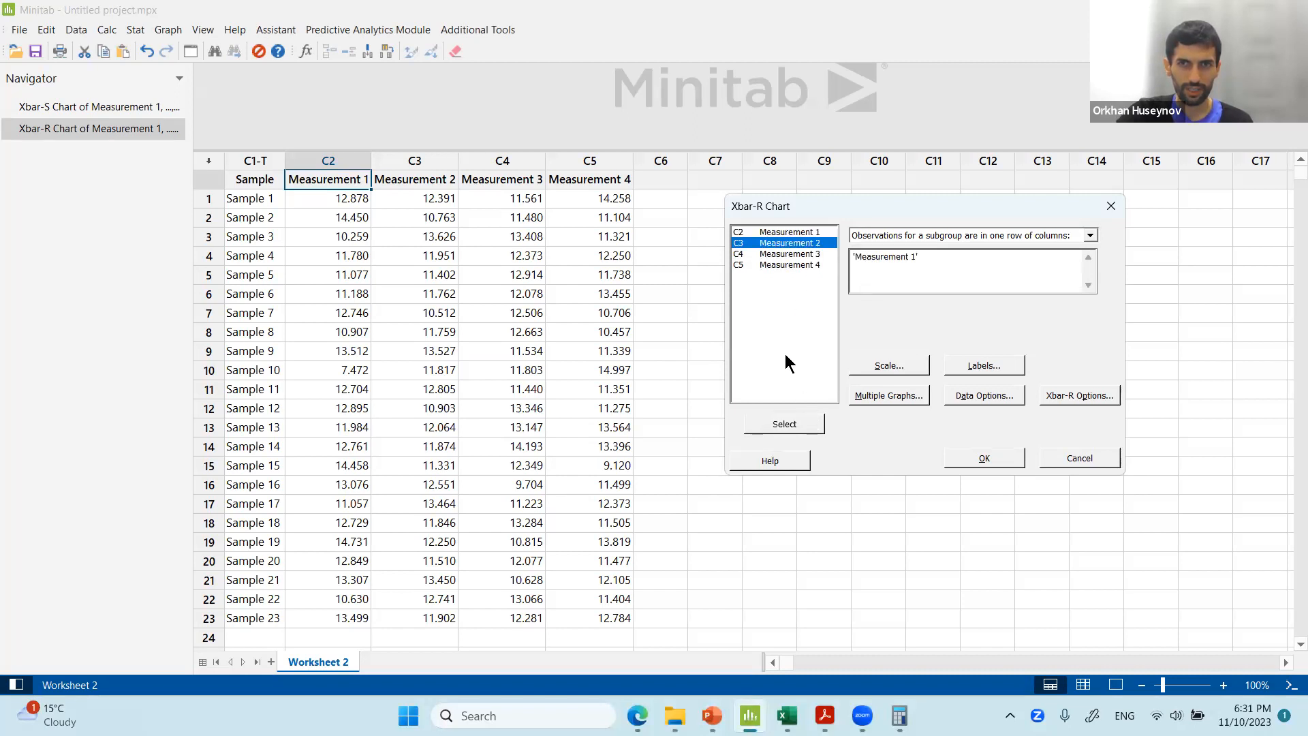
left_click(773, 429)
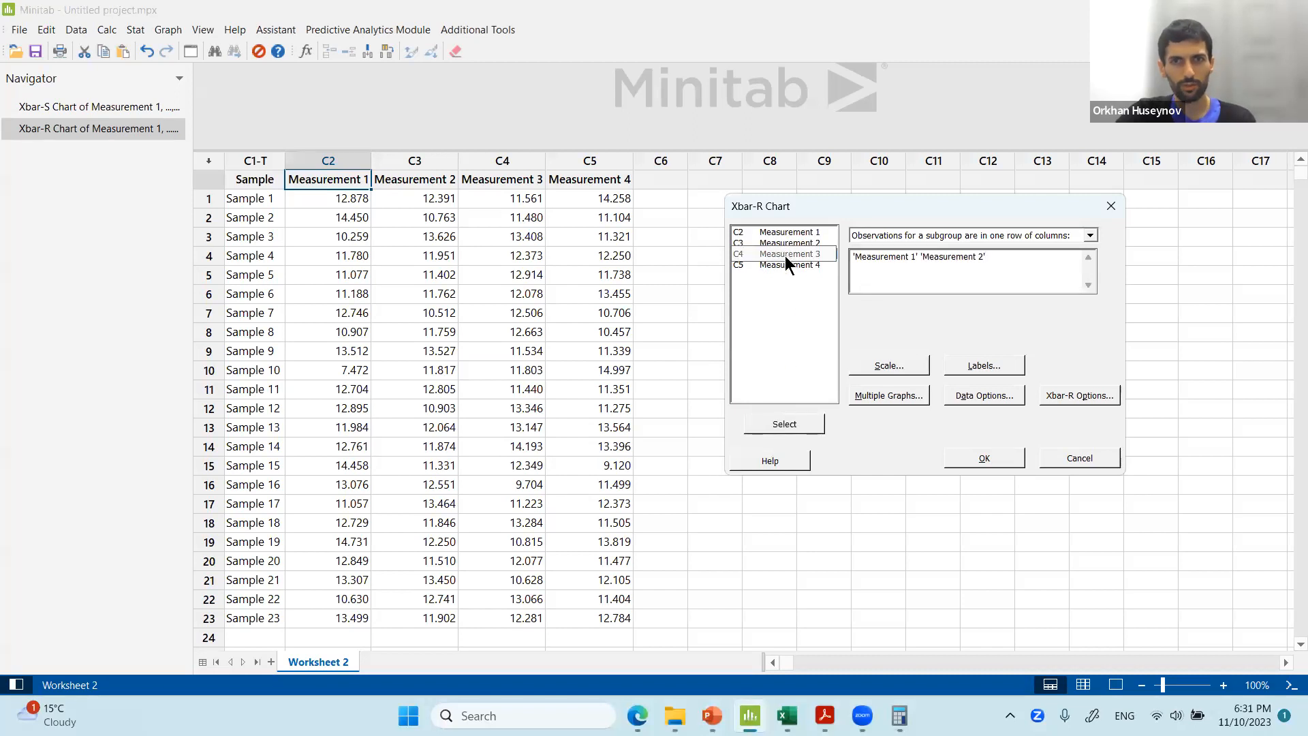
left_click_drag(786, 258, 789, 270)
left_click(791, 426)
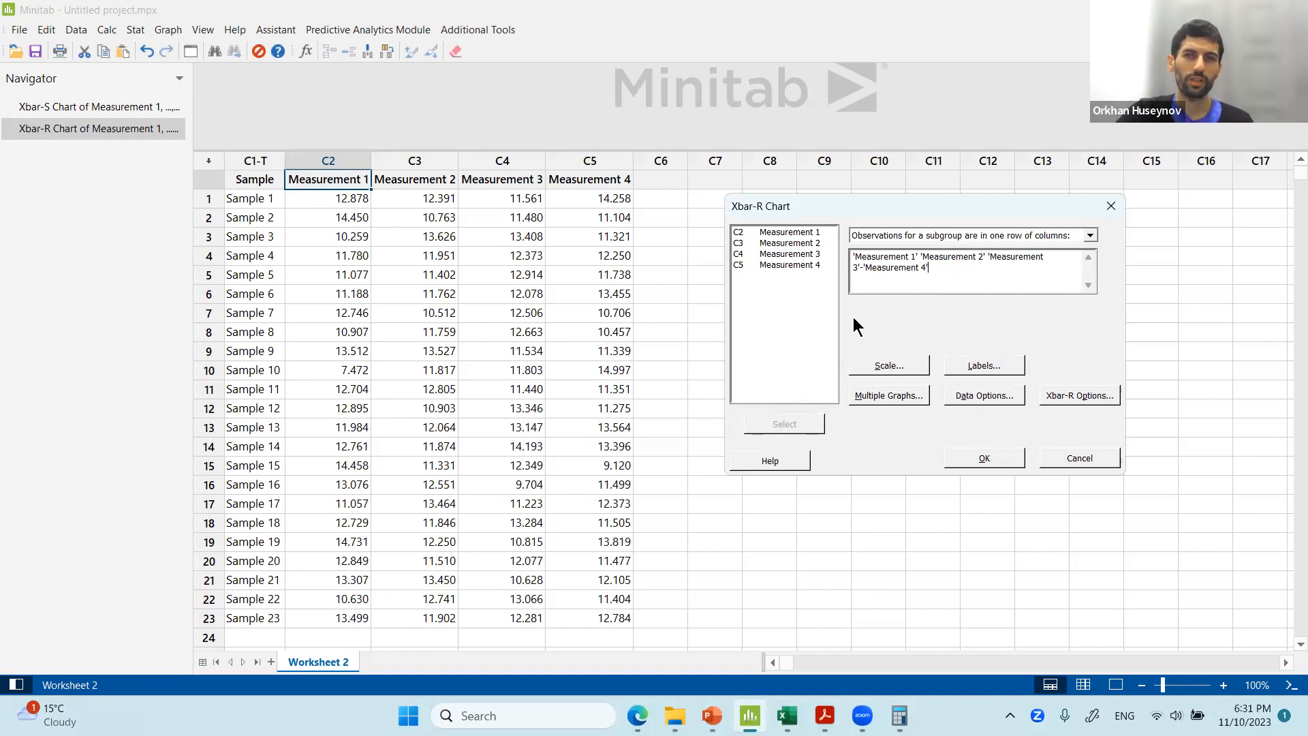
Browse the Scale, Labels and Multiple Graphs option dialogs of the Xbar-R chart.
left_click(916, 371)
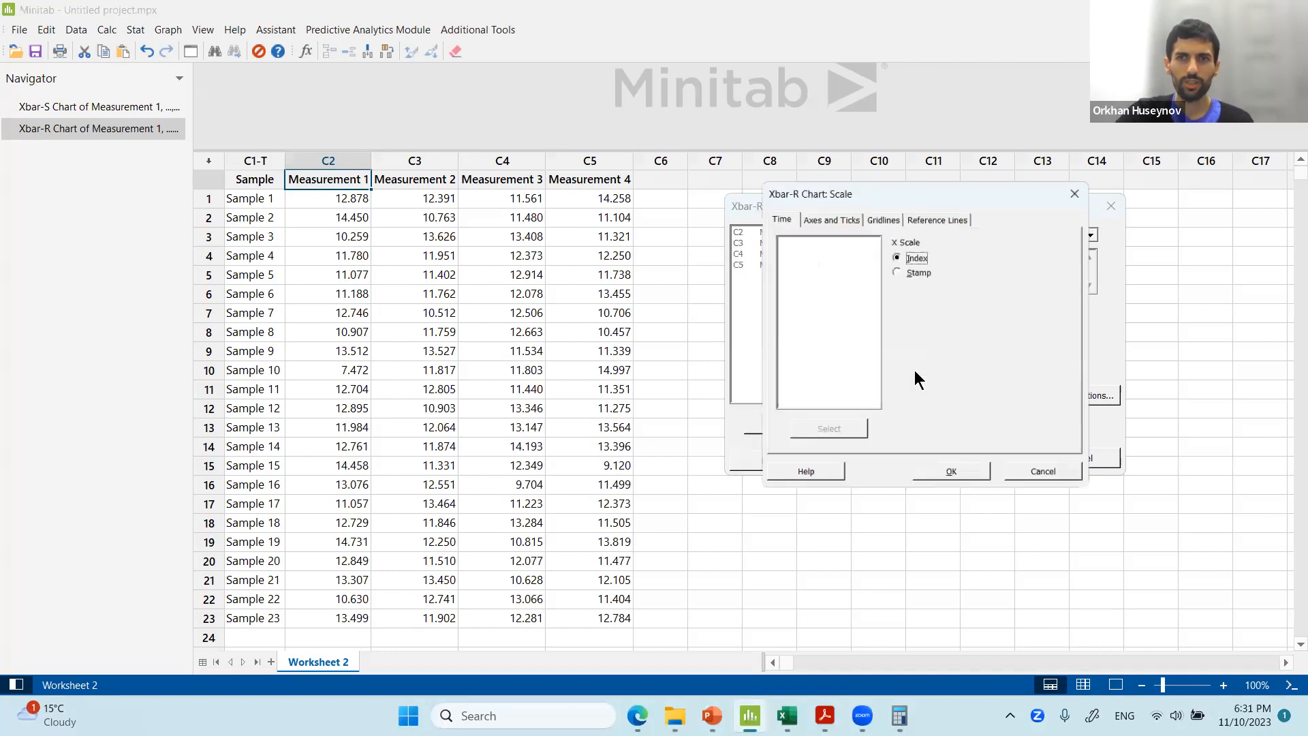
left_click(841, 215)
left_click(881, 215)
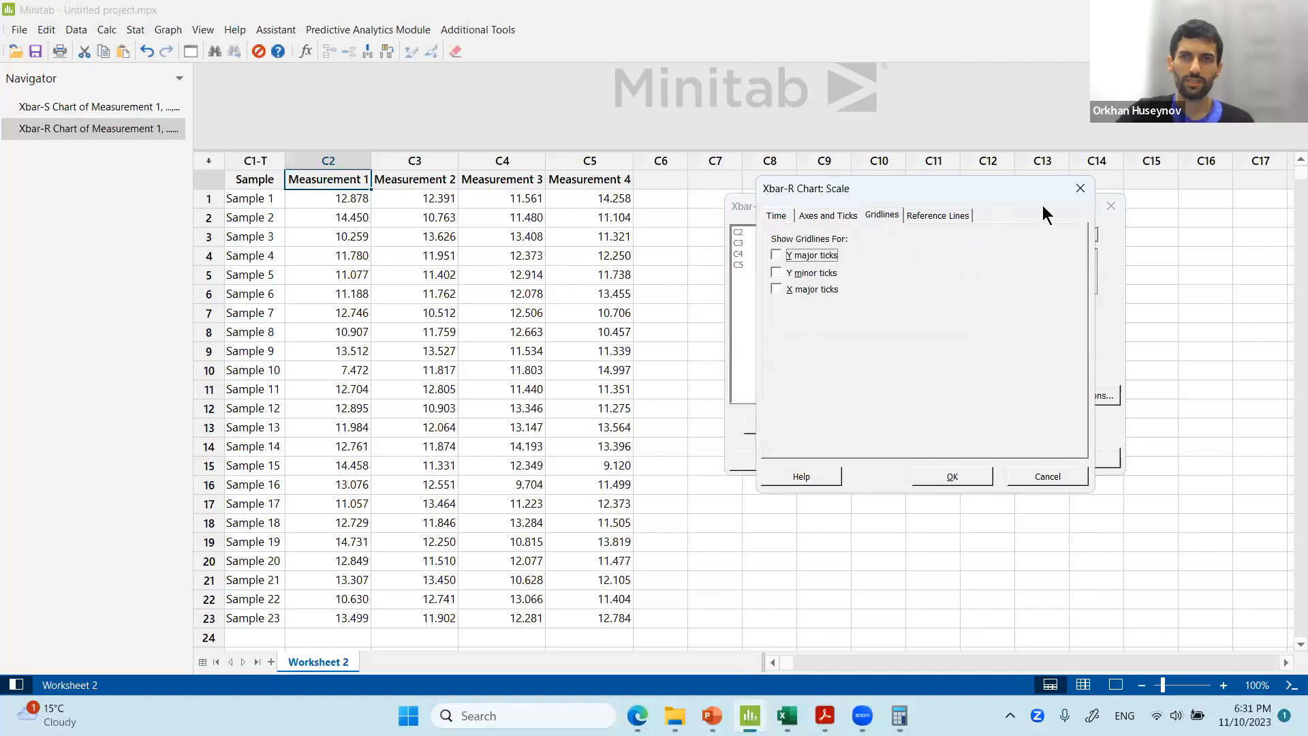
key("Escape")
left_click(985, 364)
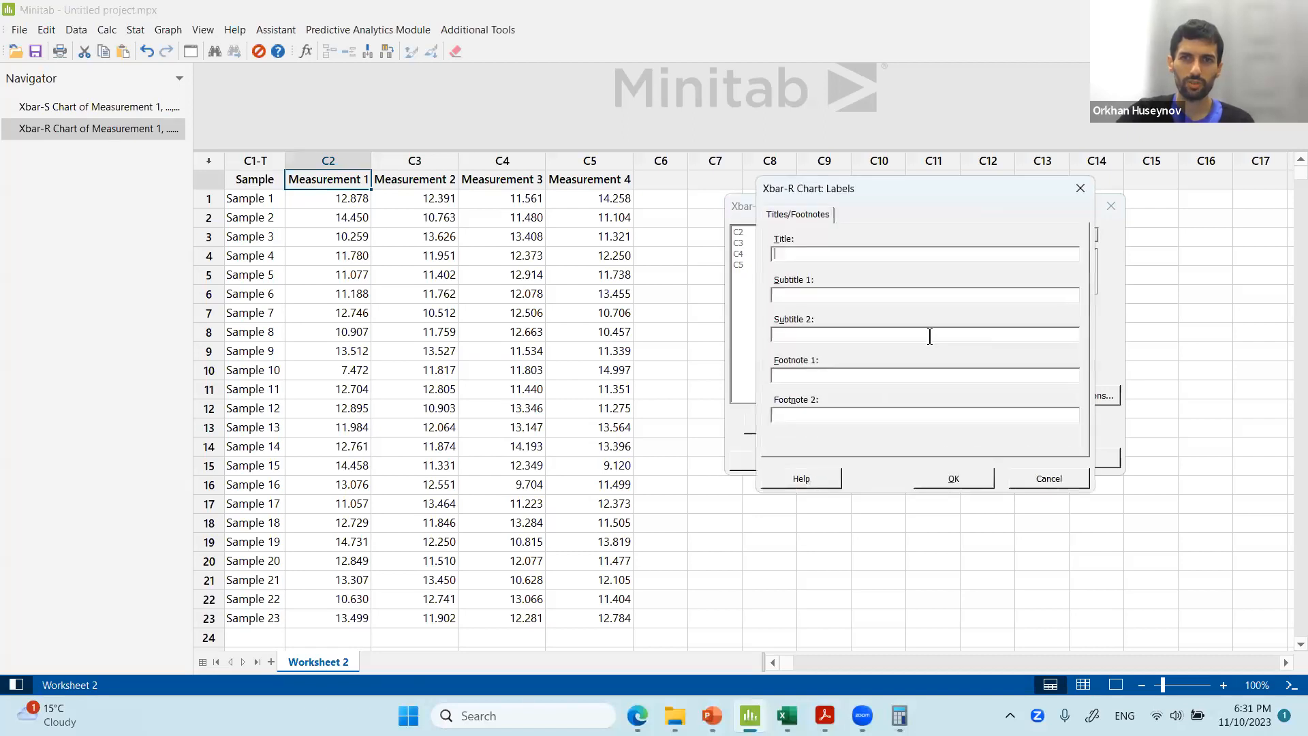
left_click(1084, 193)
left_click(893, 393)
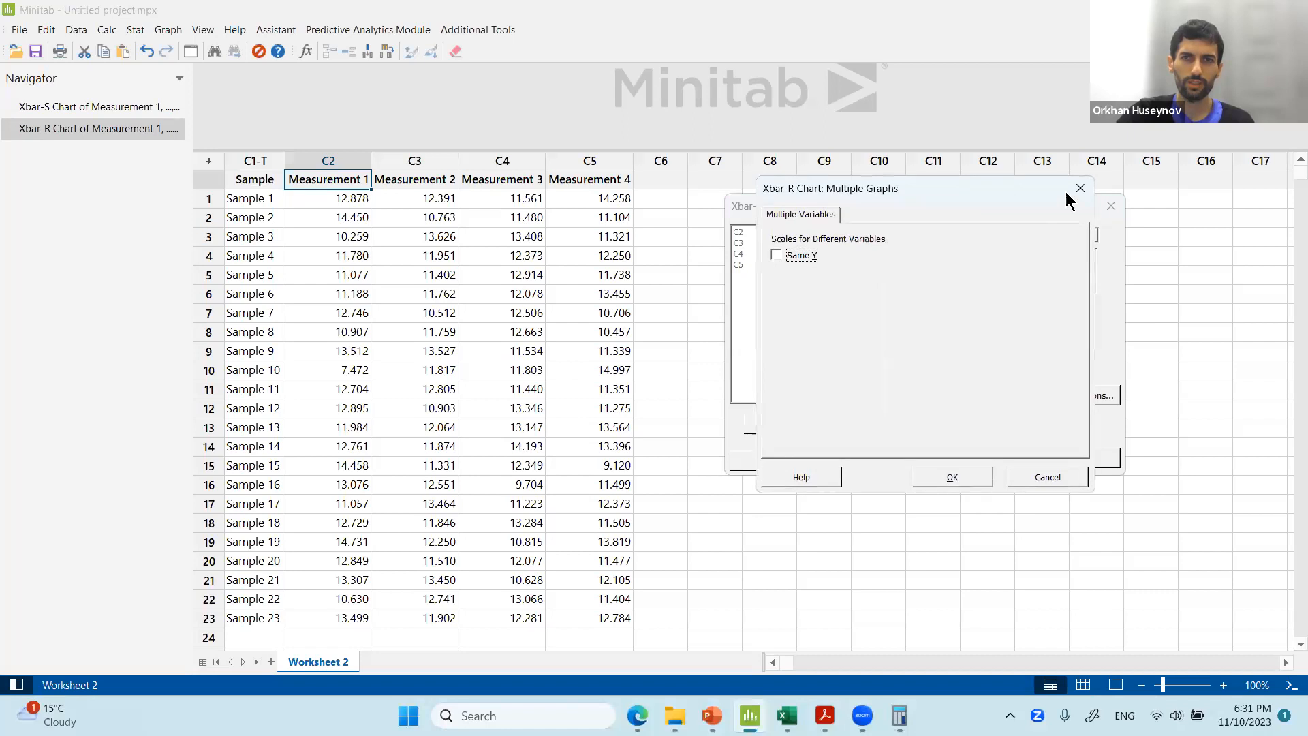
left_click(1079, 192)
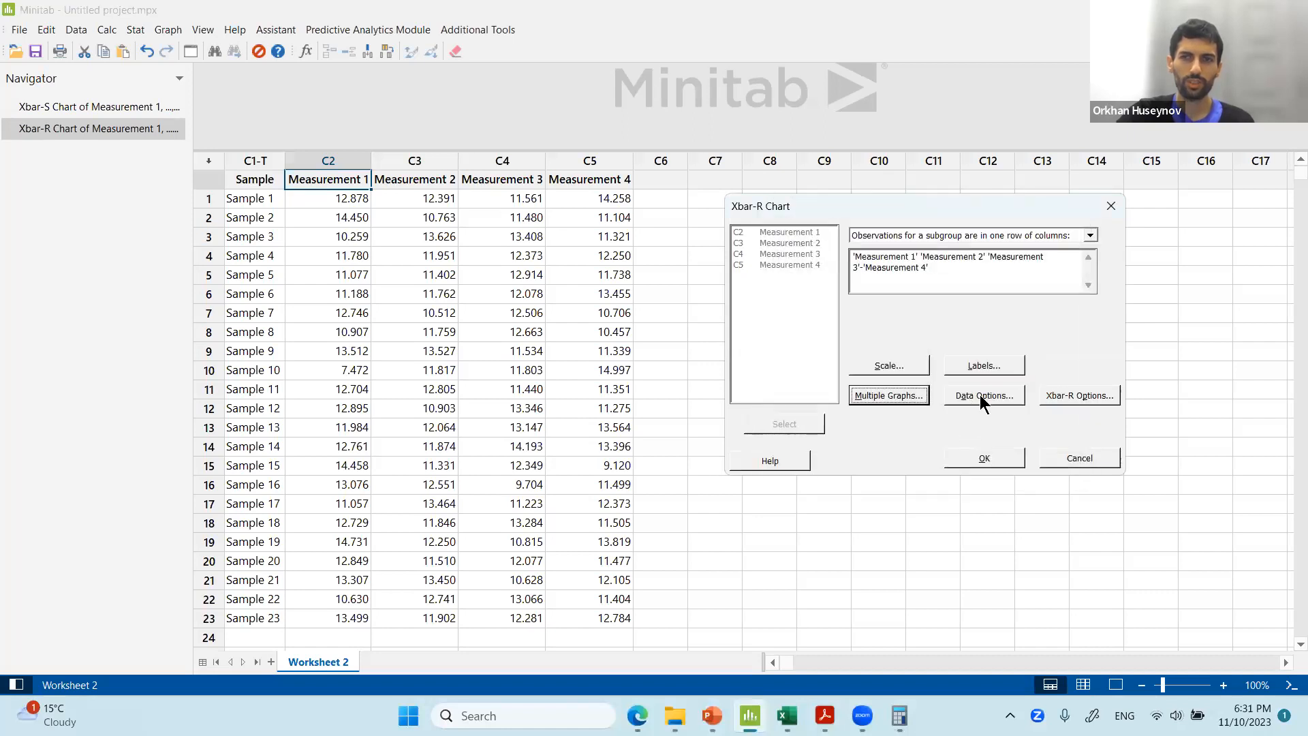
Create the Xbar-R chart of Measurement 1 to Measurement 4.
left_click(1069, 398)
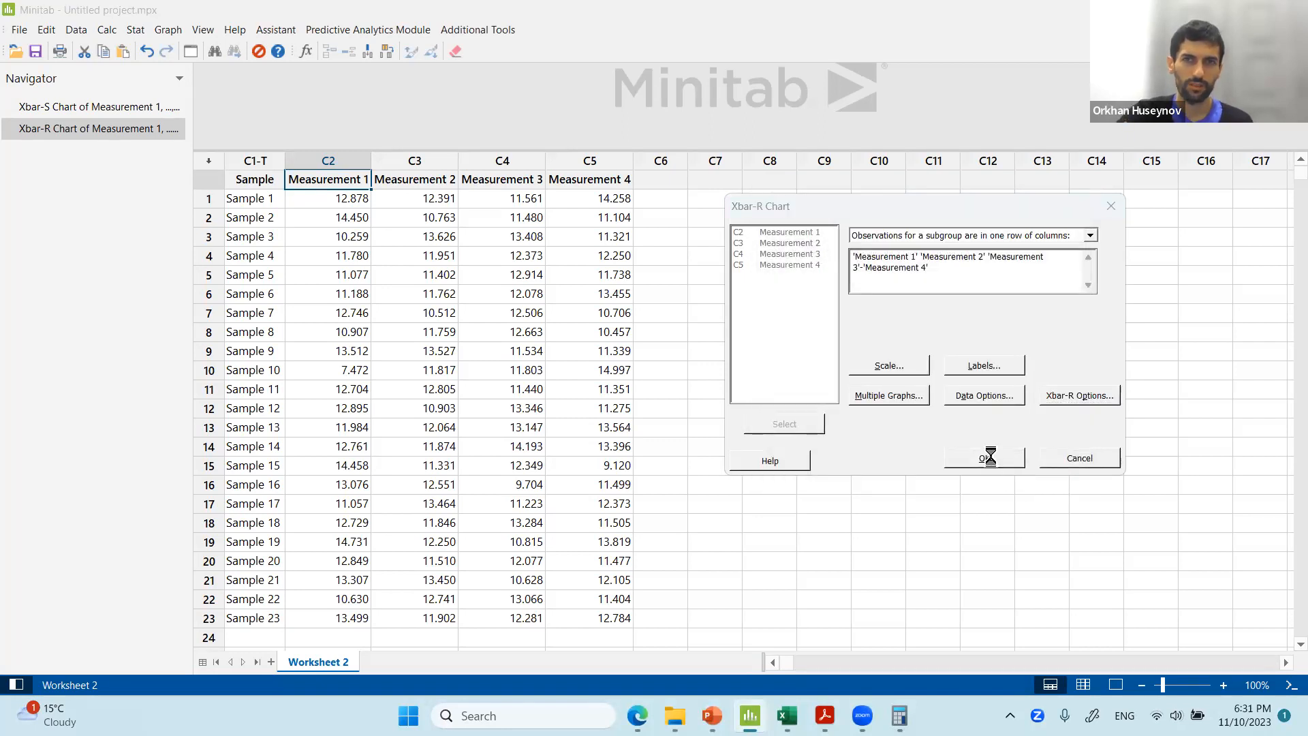
left_click(990, 456)
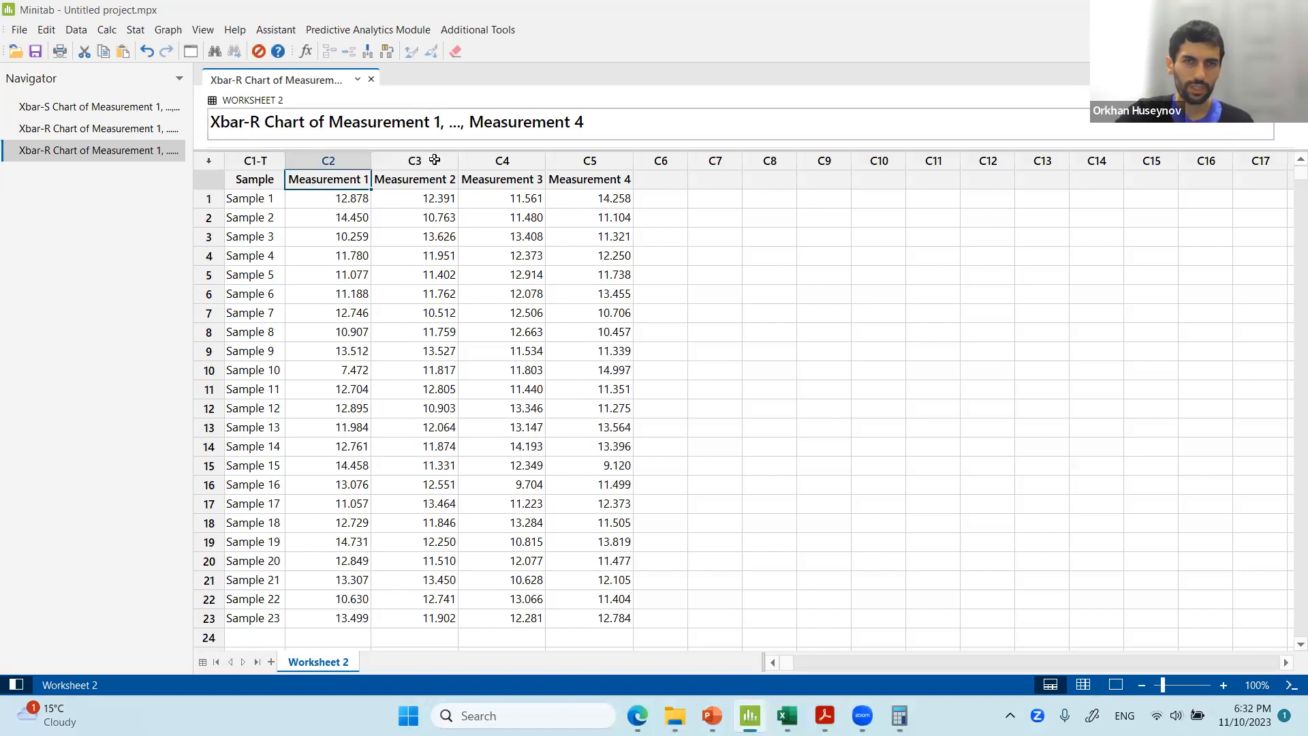
left_click_drag(438, 148, 474, 553)
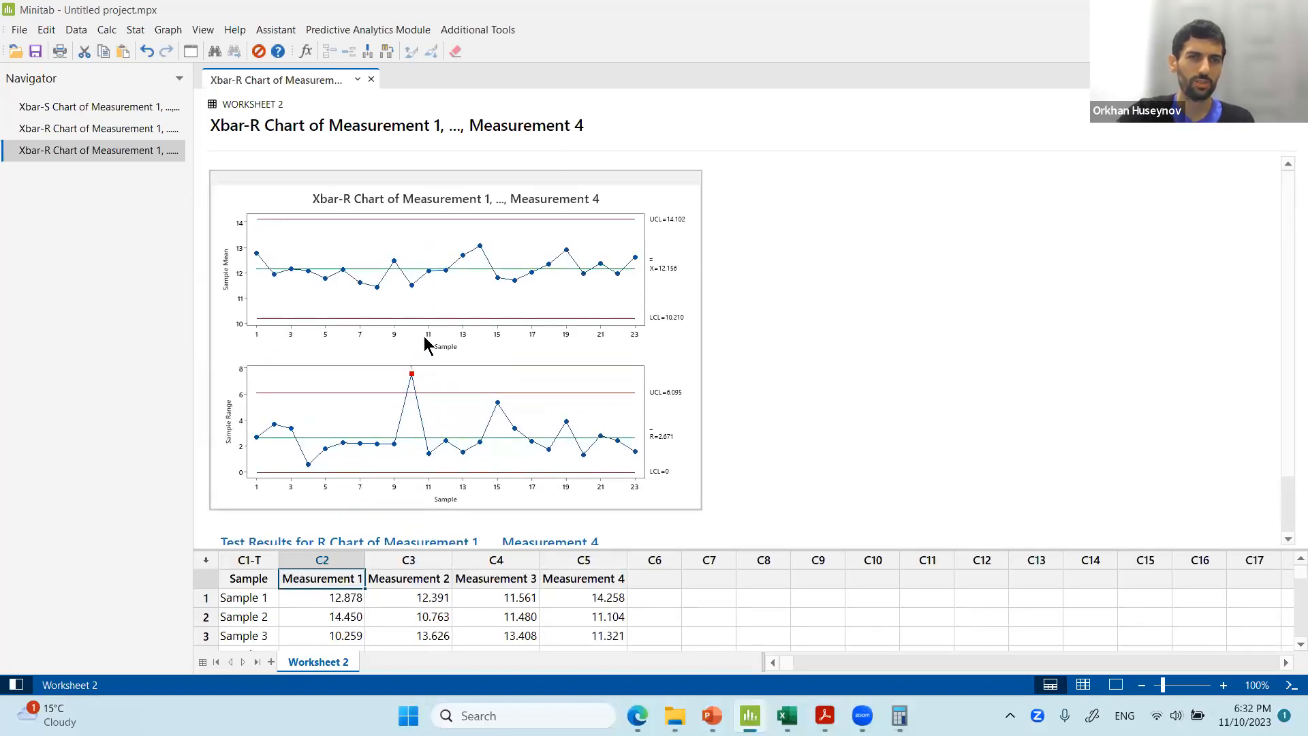
Open the Xbar-R chart in the graph editing window and maximize it.
double_click(400, 298)
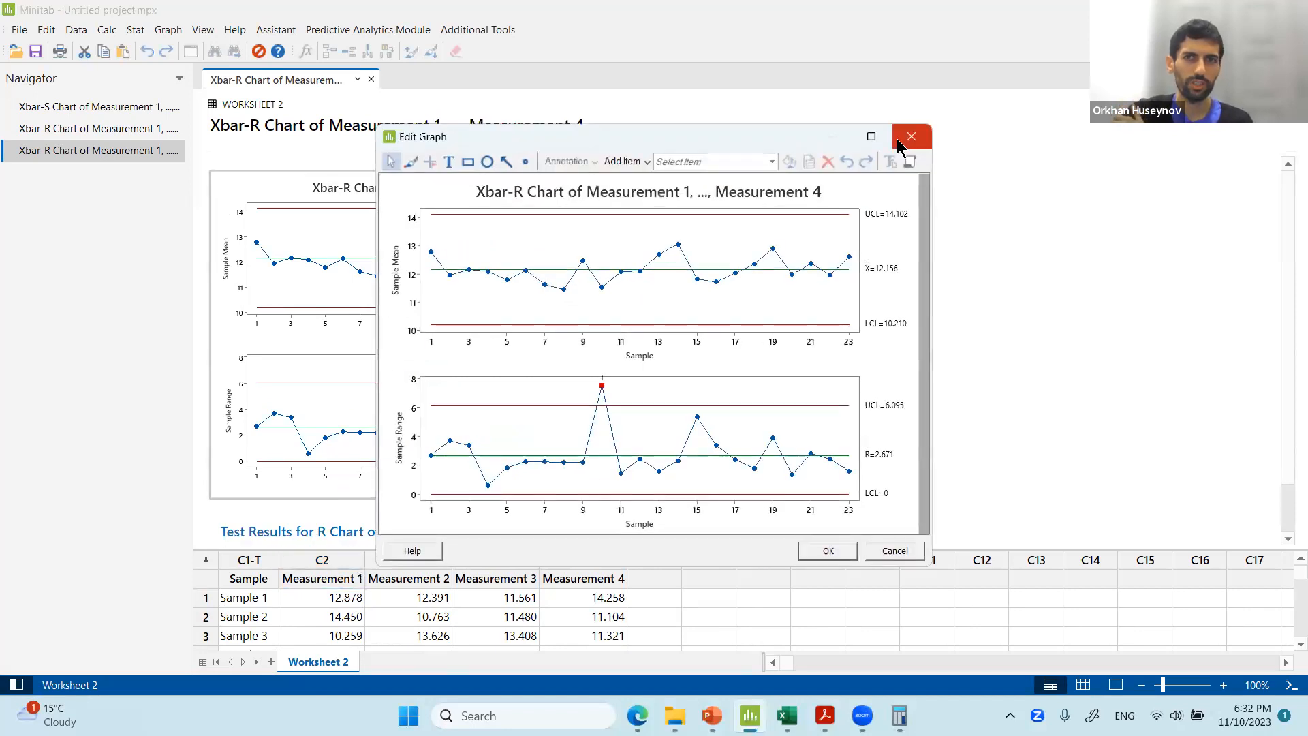
left_click(911, 137)
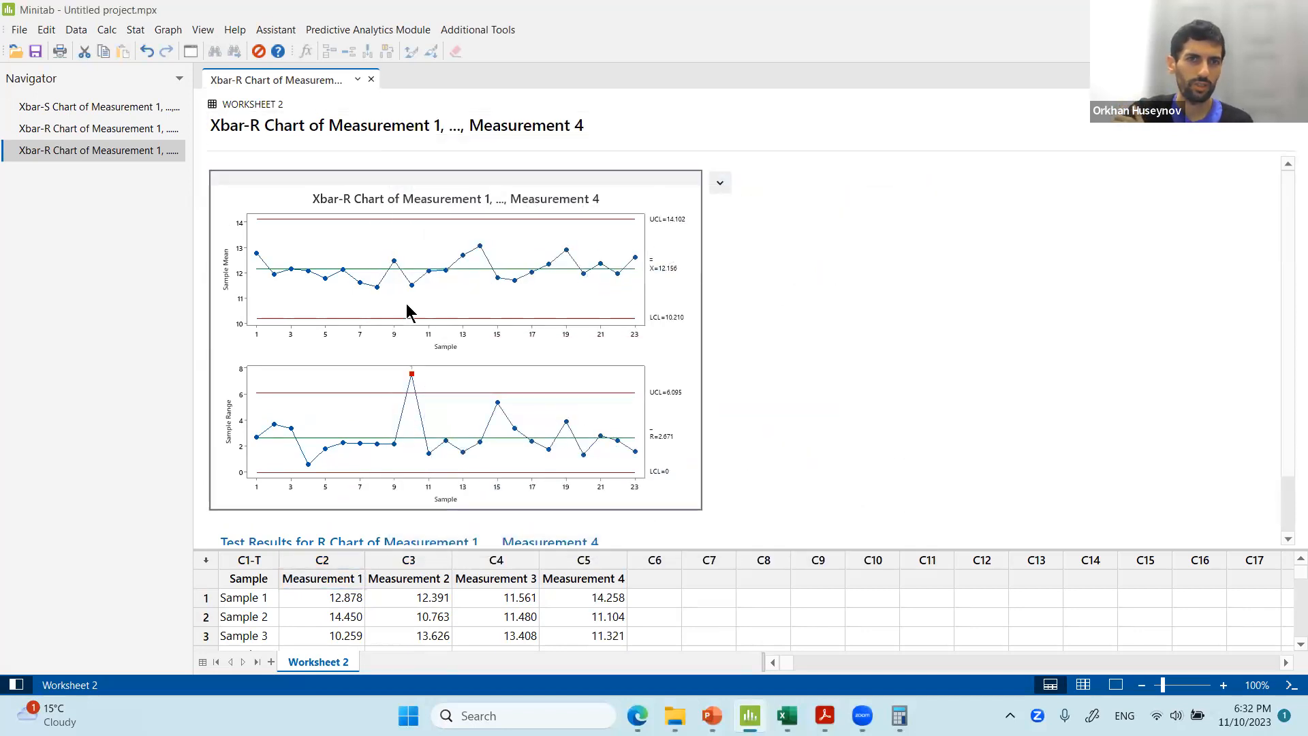
double_click(409, 297)
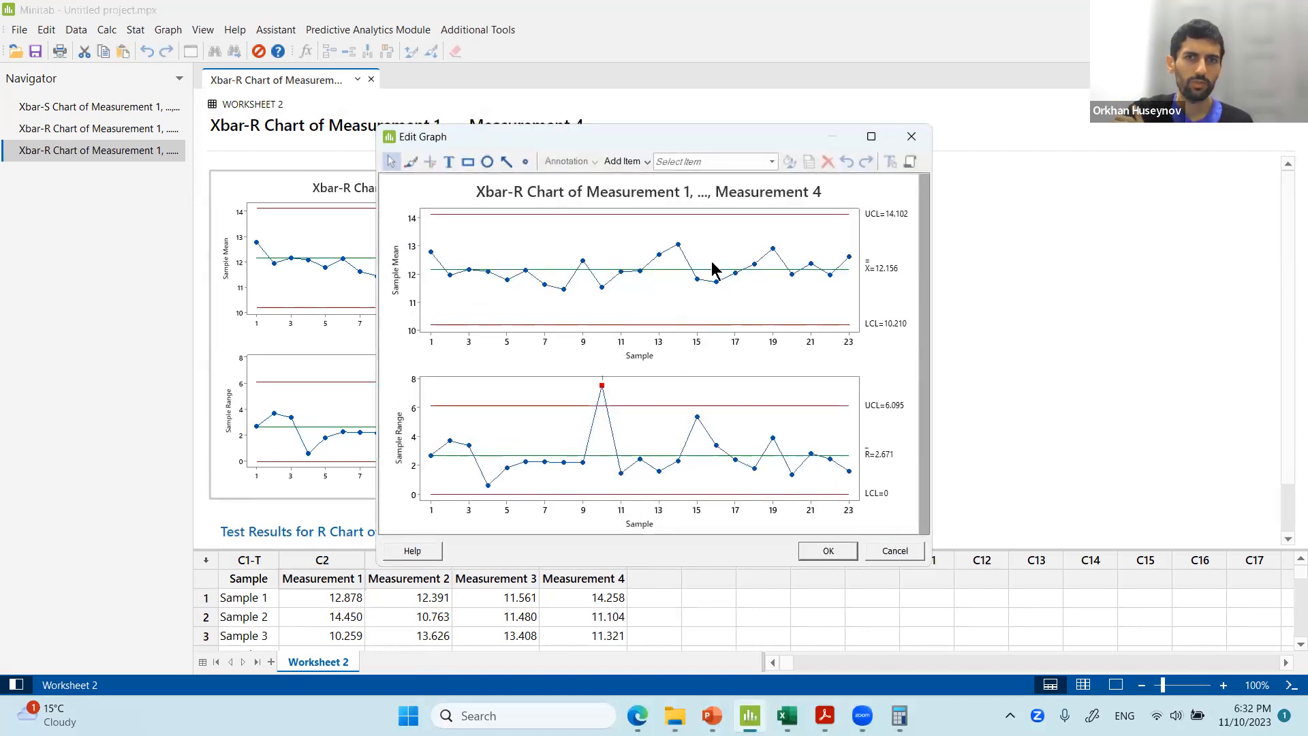
left_click(911, 137)
left_click(724, 185)
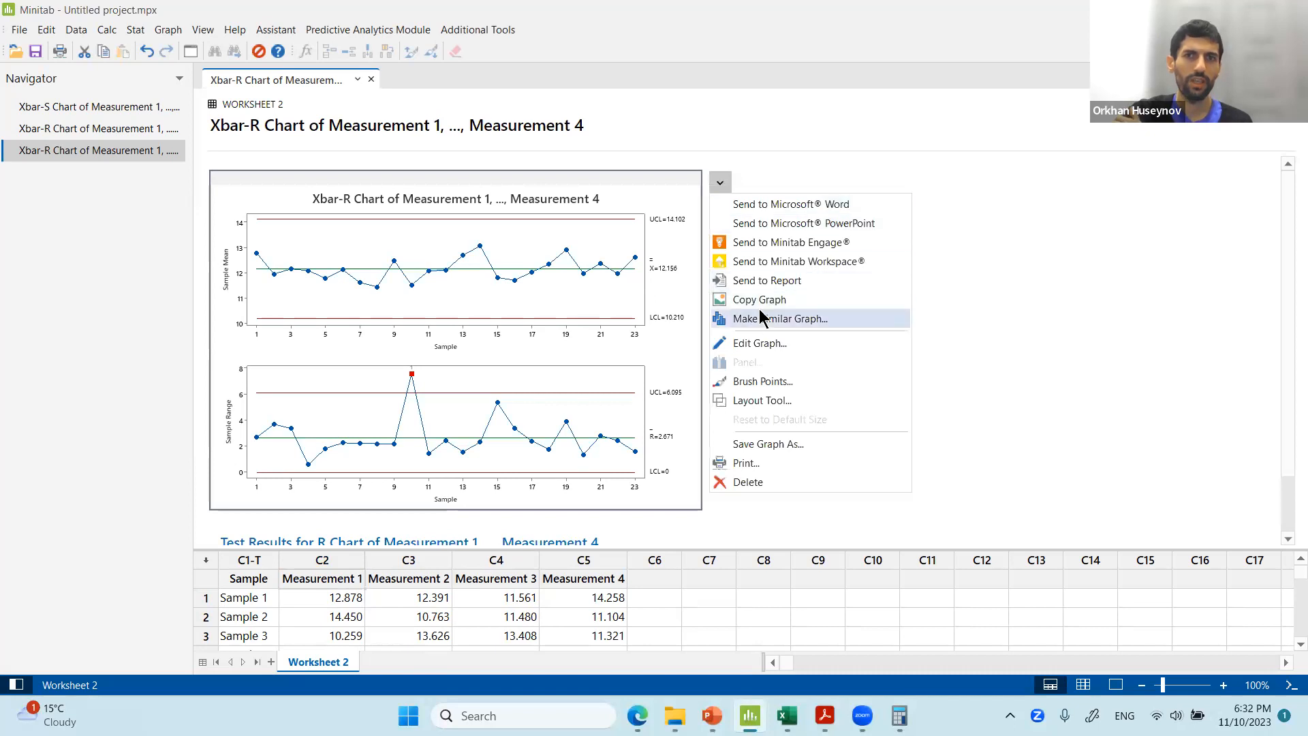
left_click(450, 344)
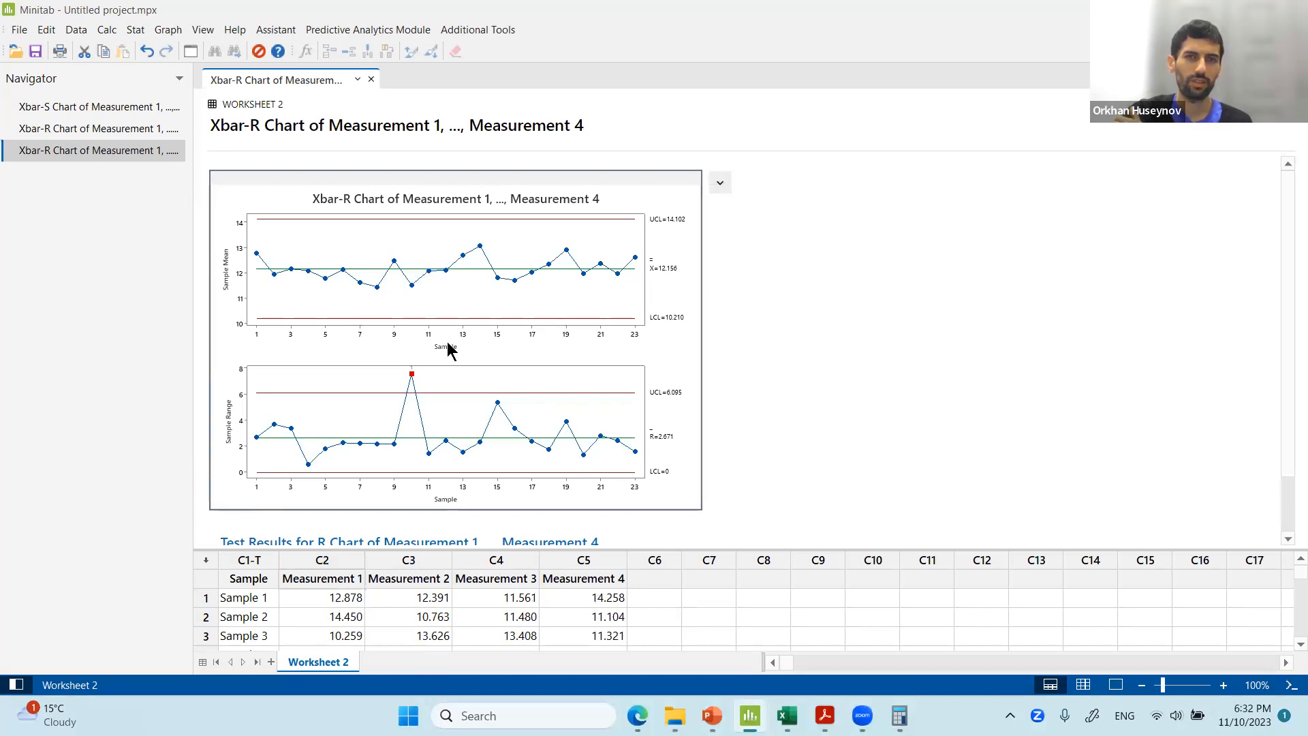
double_click(447, 344)
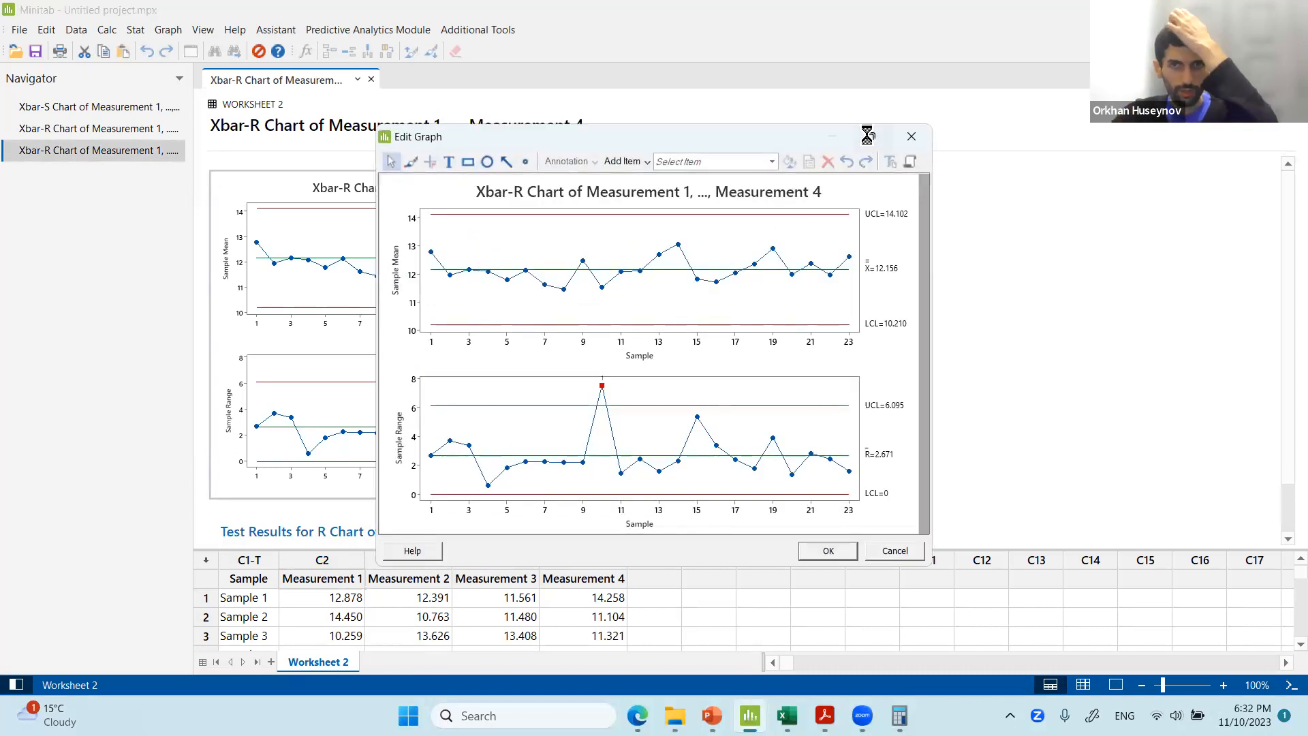
left_click(870, 136)
Compare the Minitab range chart with the Excel R chart on the solved Rbar chart sheet.
key("alt+Tab")
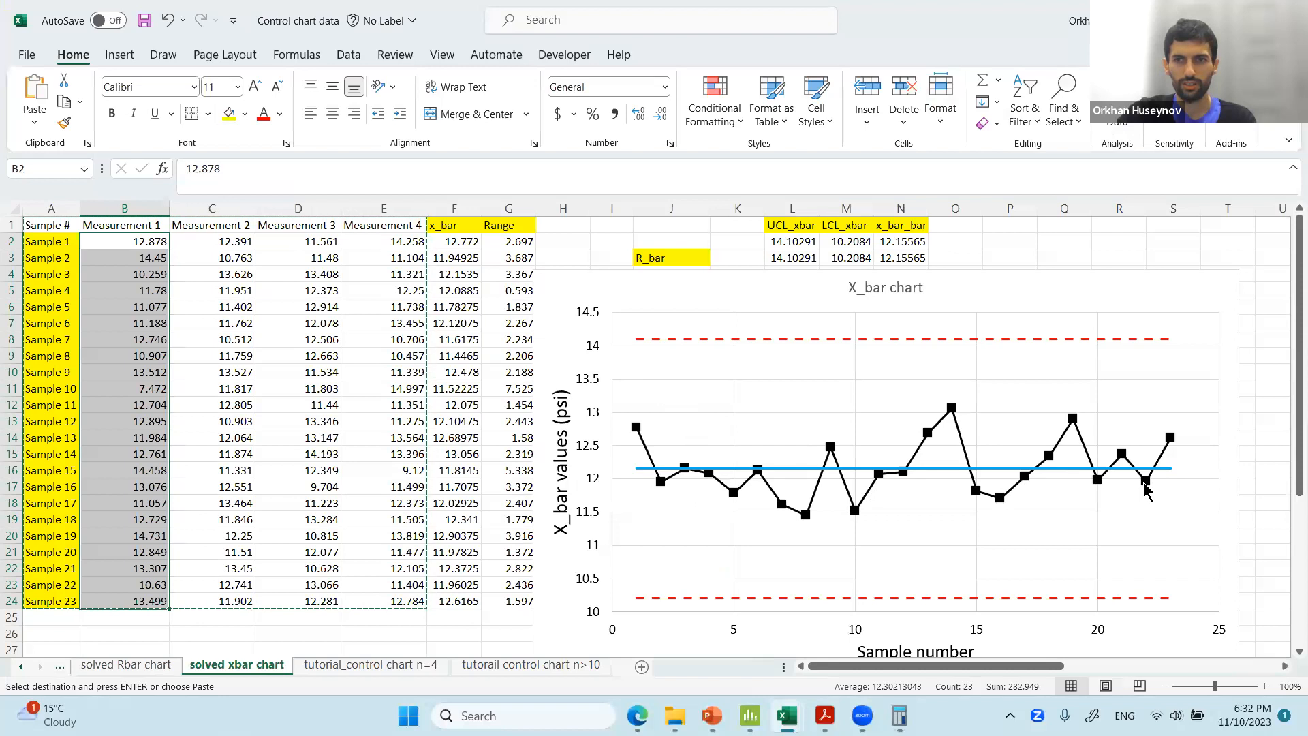
key("alt+Tab")
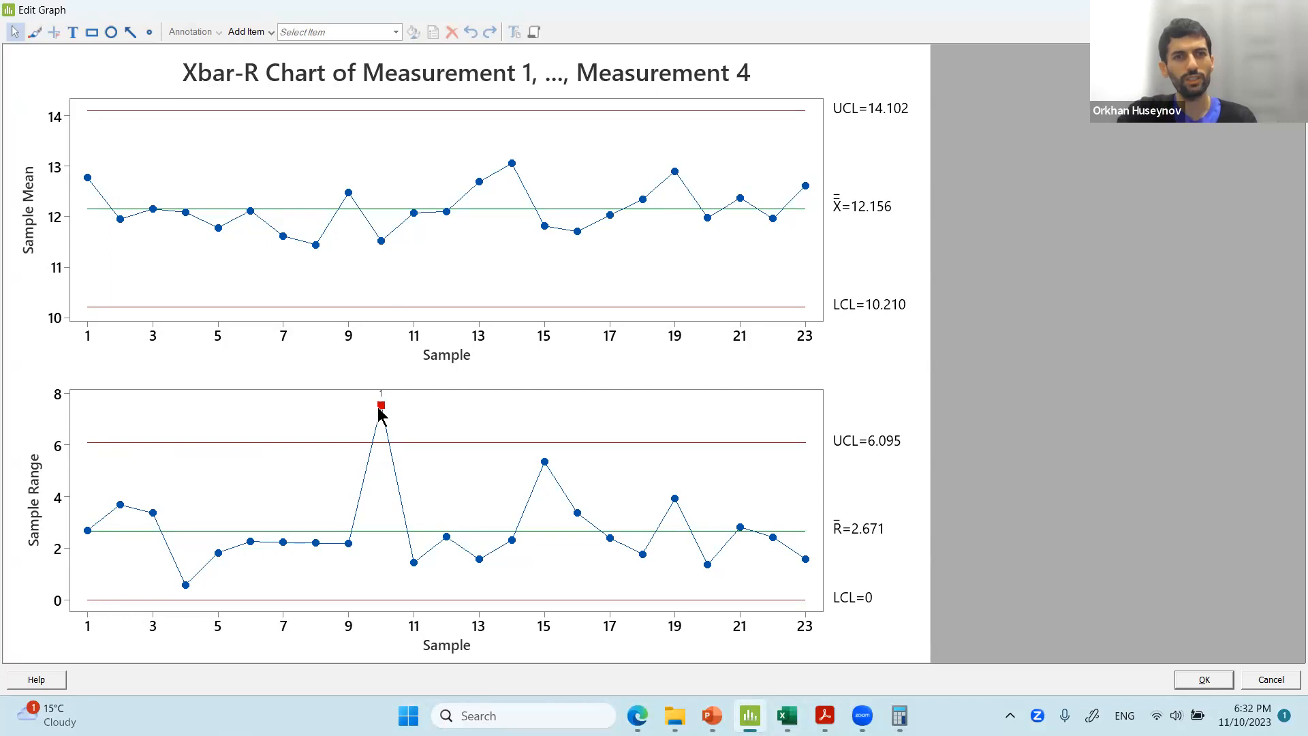
mouse_move(380, 410)
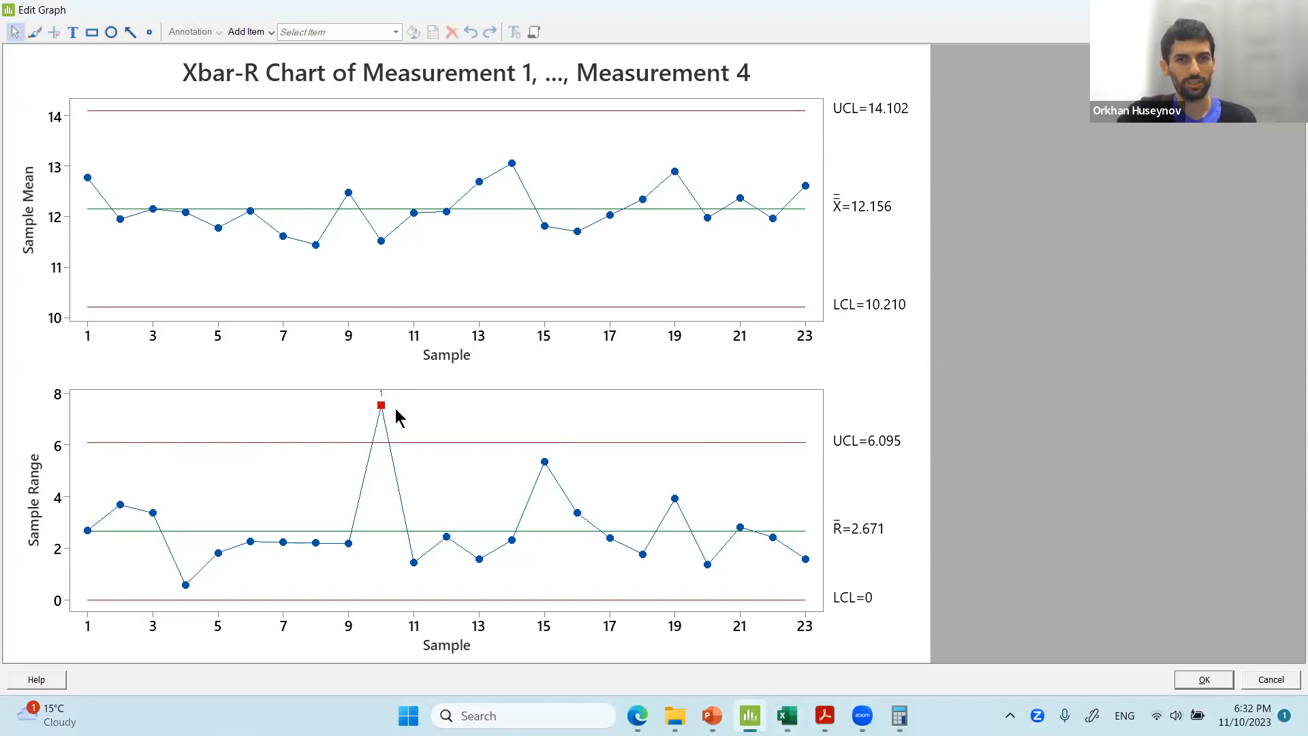
key("alt+Tab")
key("ctrl+Page_Up")
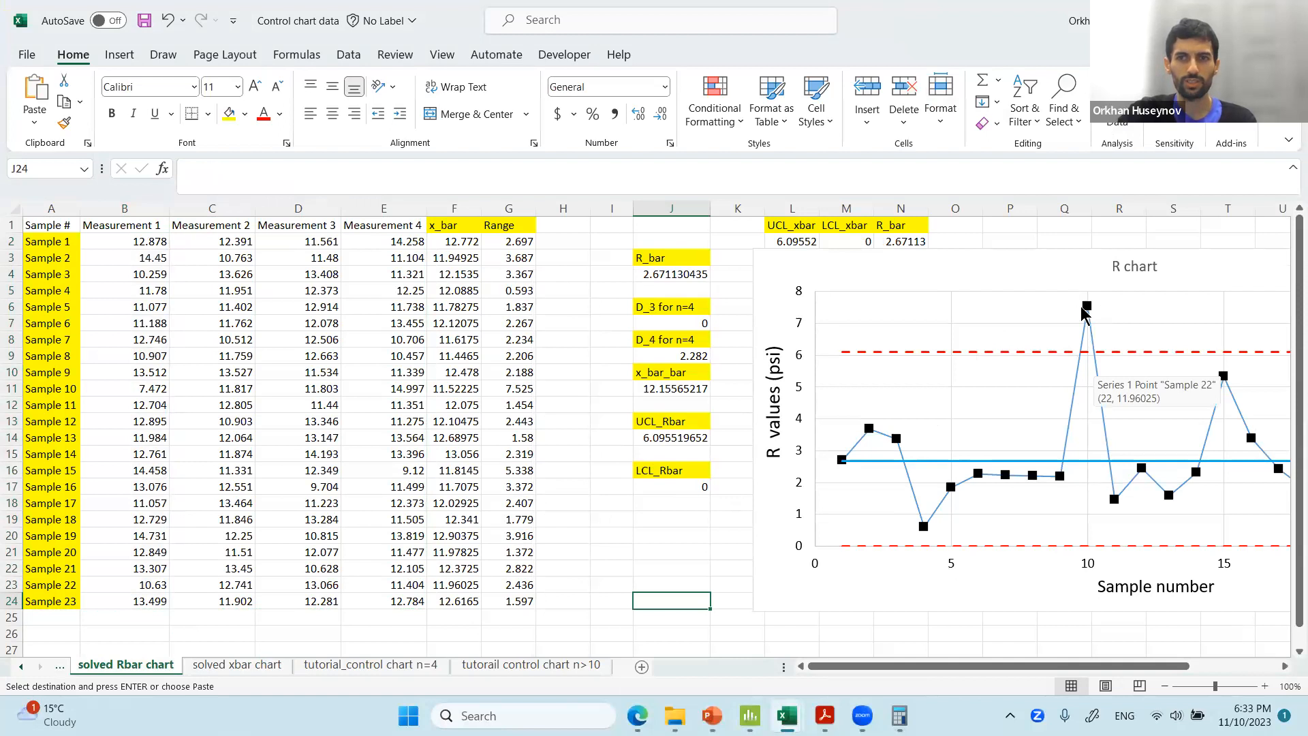
left_click_drag(965, 415, 399, 439)
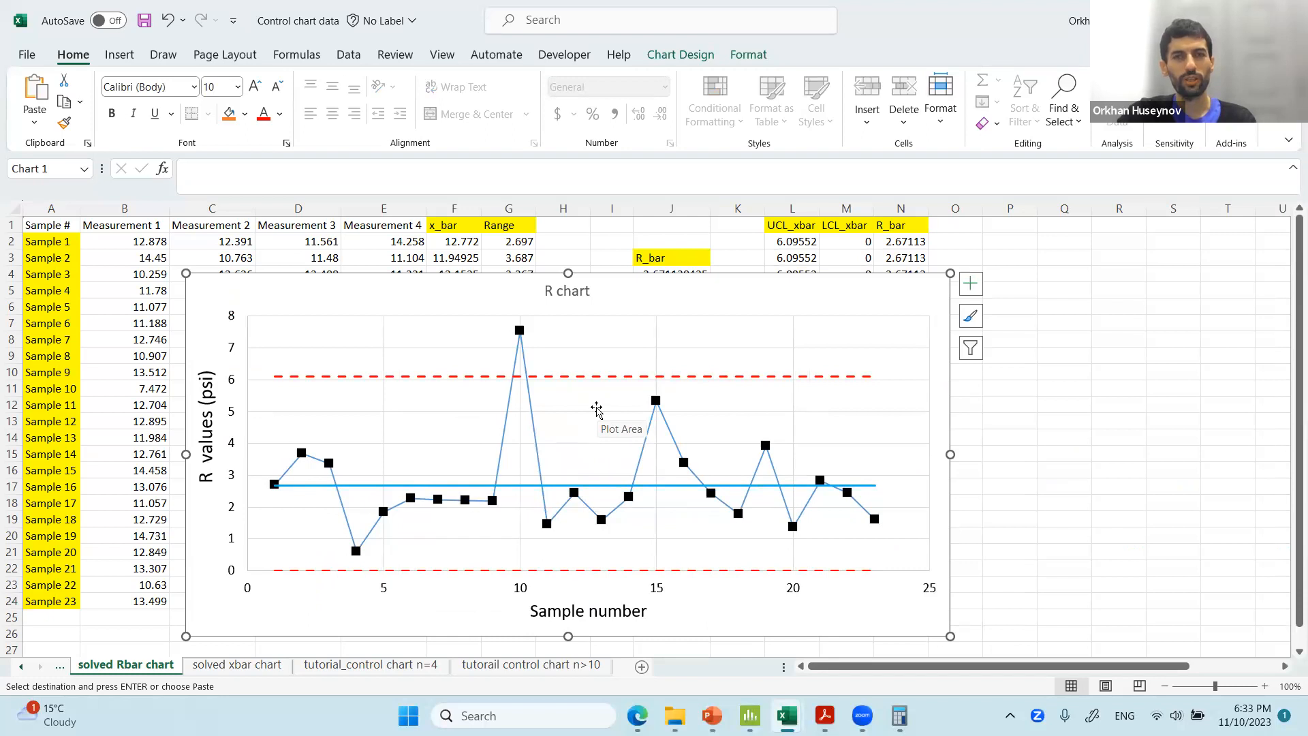
key("alt+Tab")
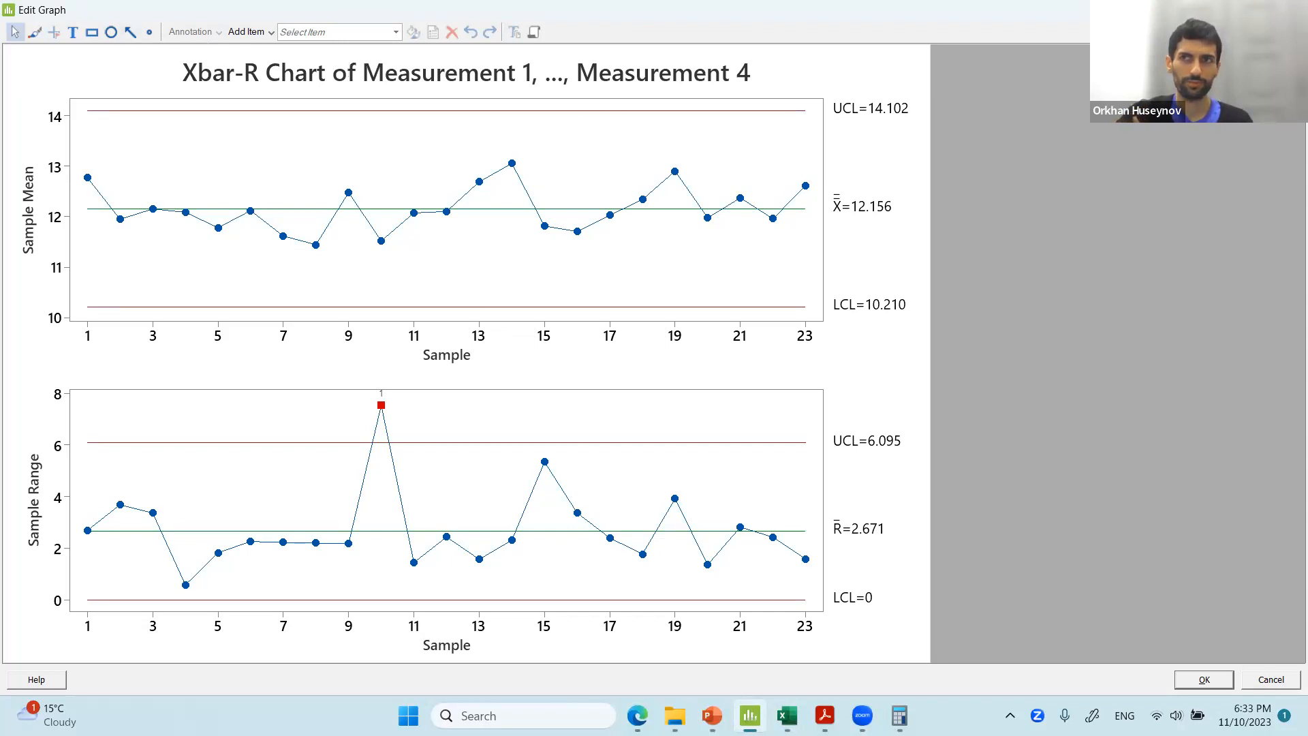
left_click(1291, 10)
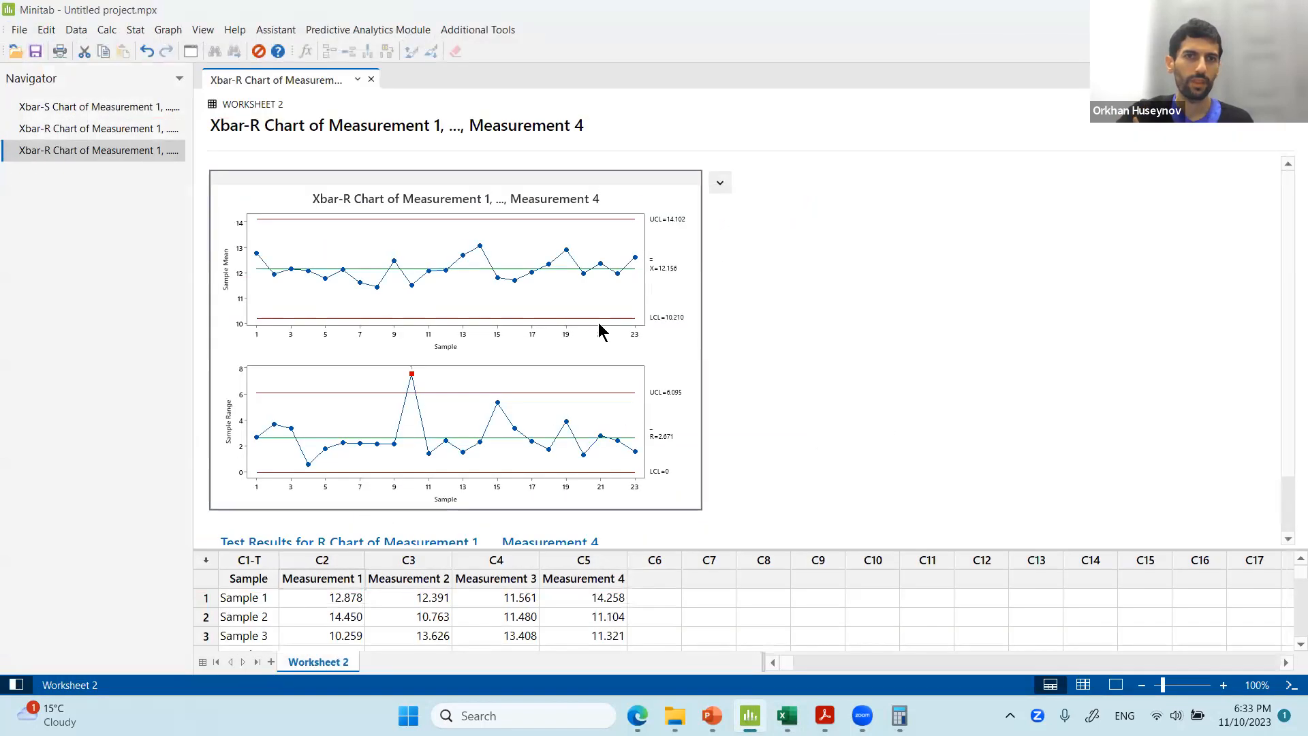
Enlarge the worksheet pane to view all 23 samples of Measurement 1 to Measurement 4.
left_click_drag(574, 549, 649, 120)
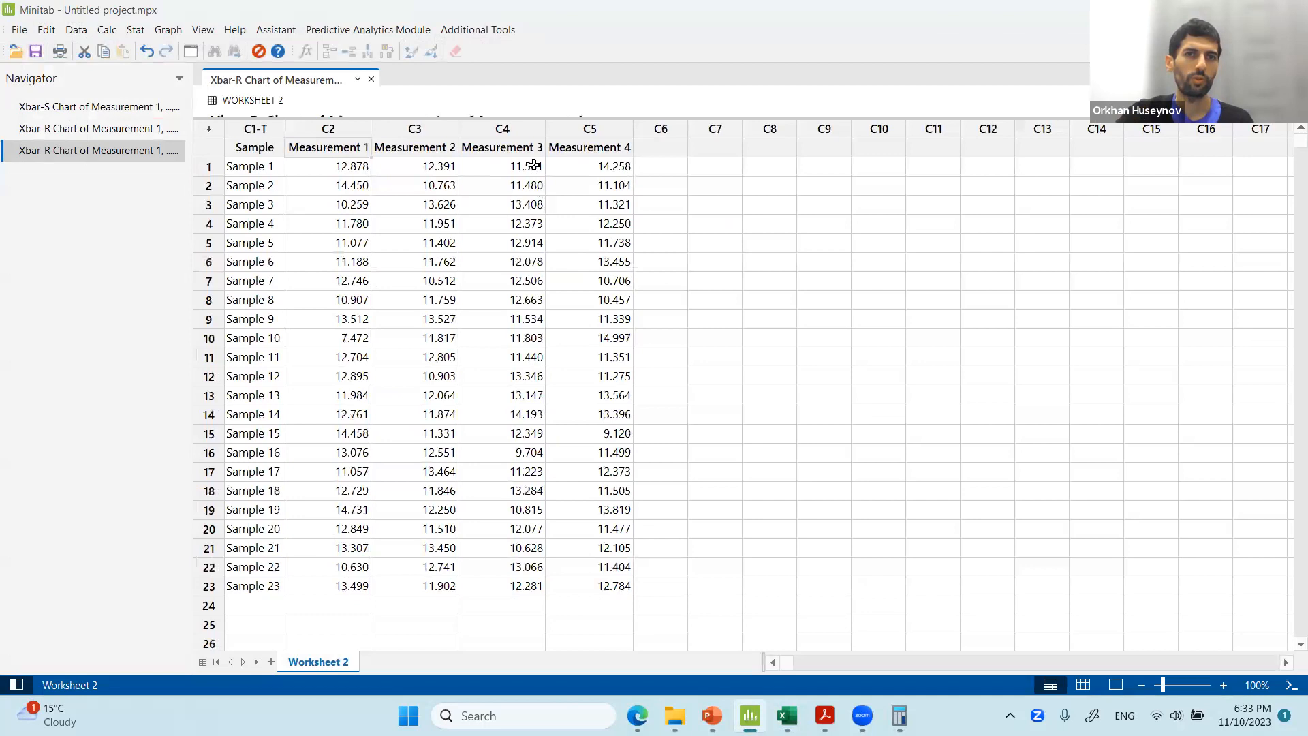
left_click(542, 123)
left_click_drag(543, 120, 544, 169)
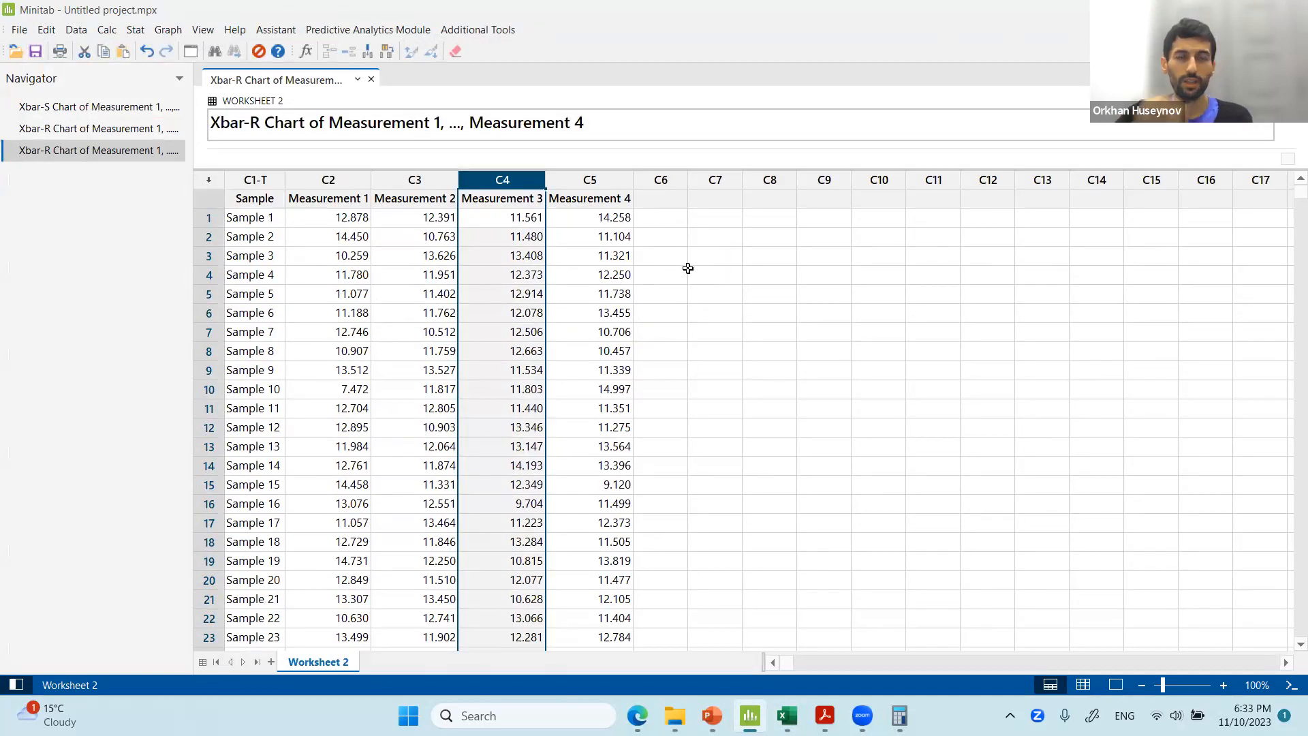
left_click(688, 267)
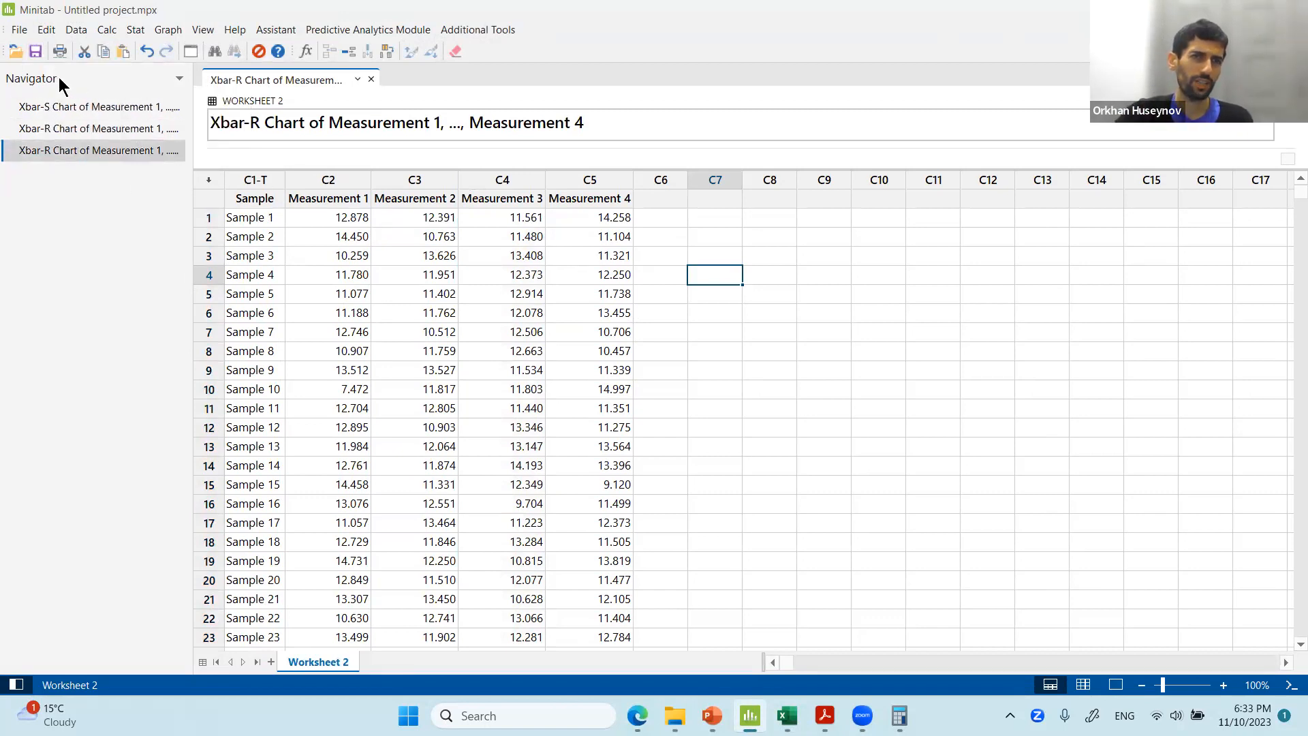
Browse the Xbar-S and Xbar-R chart outputs listed in the navigator, restoring the chart pane above the worksheet.
double_click(68, 105)
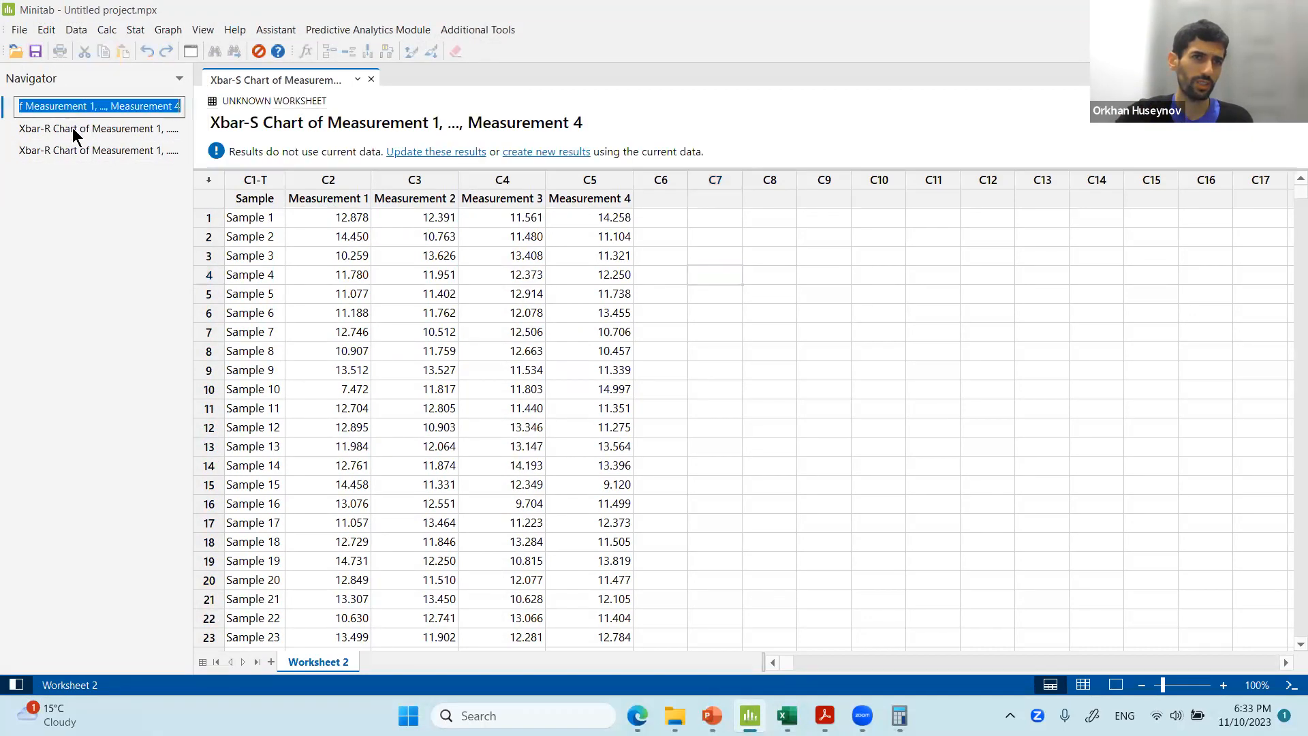
double_click(73, 128)
double_click(78, 148)
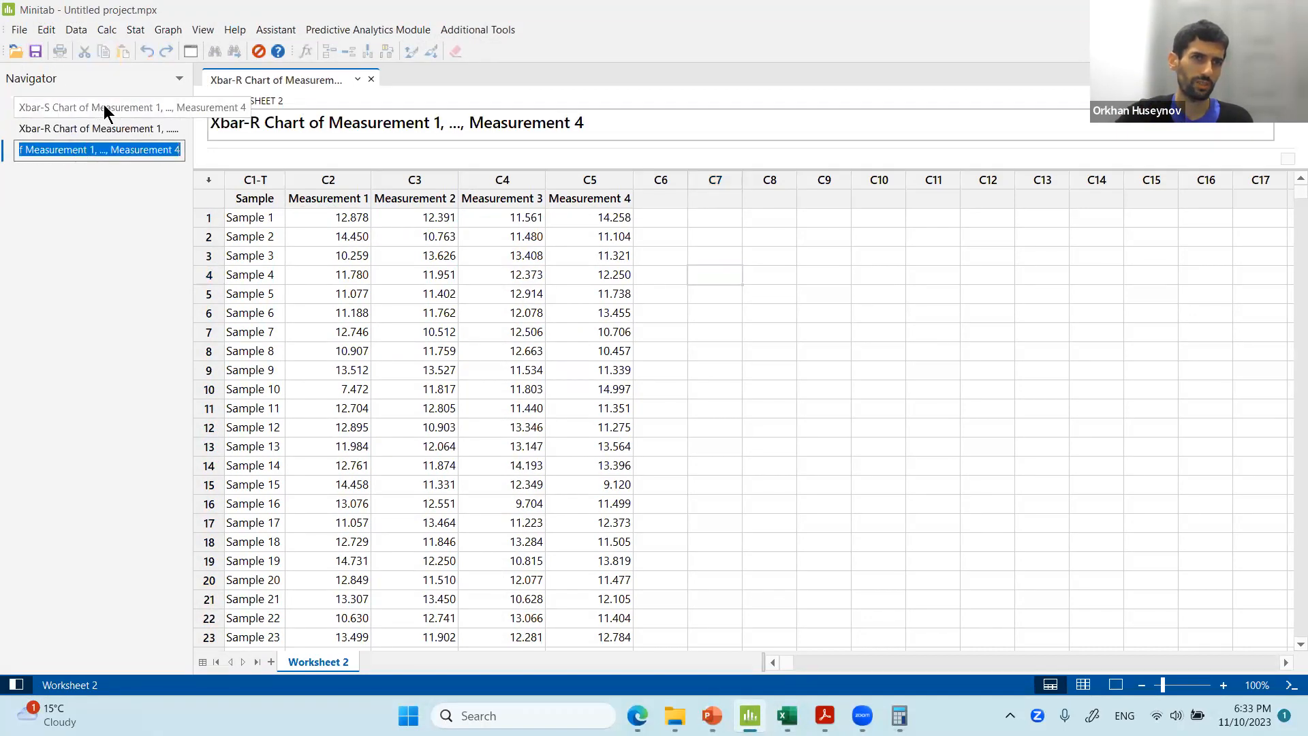
double_click(104, 105)
double_click(104, 129)
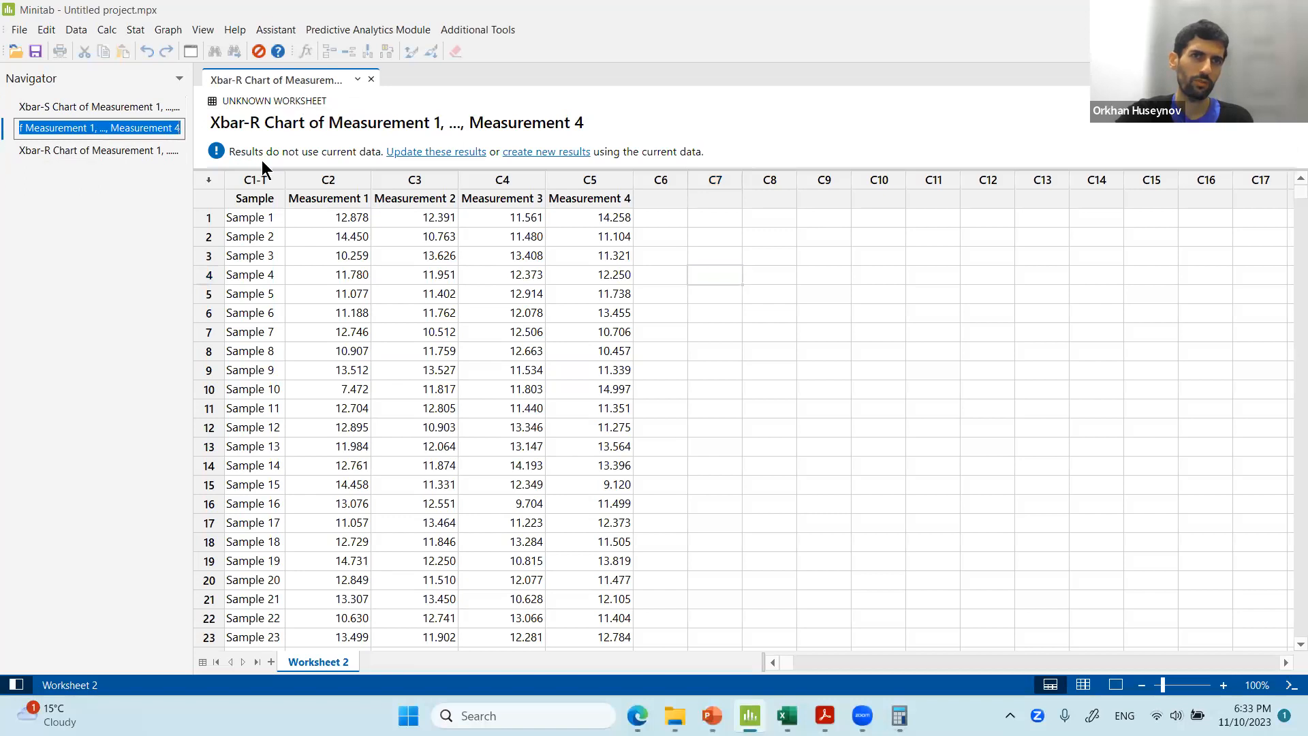
left_click(257, 179)
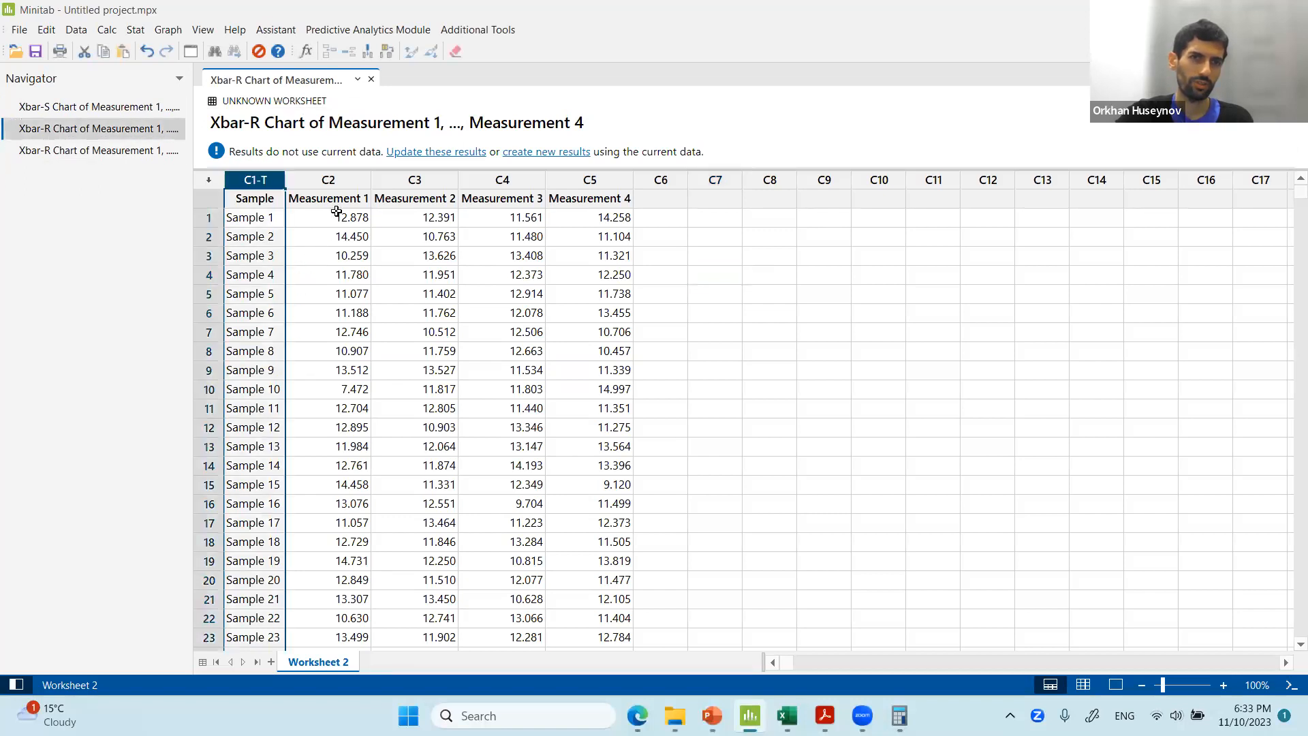
left_click_drag(349, 170, 349, 411)
left_click(104, 109)
left_click(106, 127)
left_click(106, 125)
left_click(110, 153)
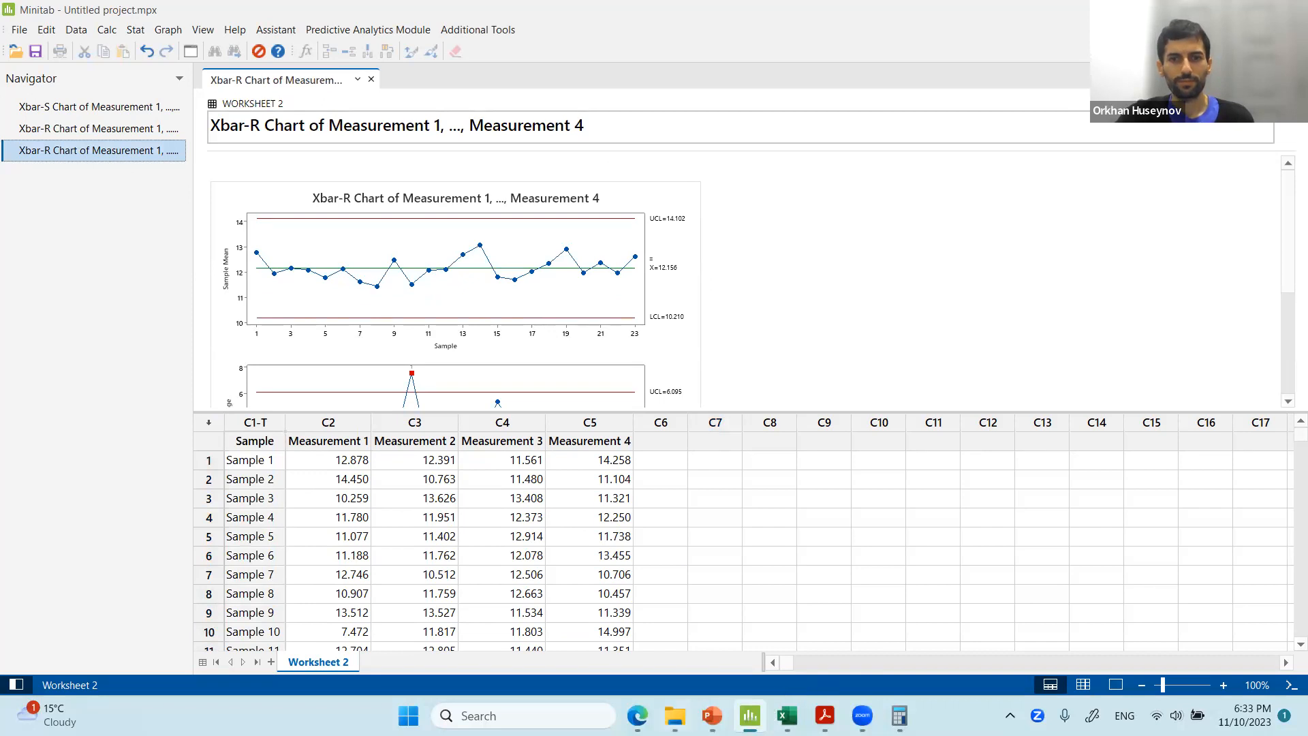
Switch to PowerPoint and scroll through the homework solution slides to slide 13.
left_click(712, 715)
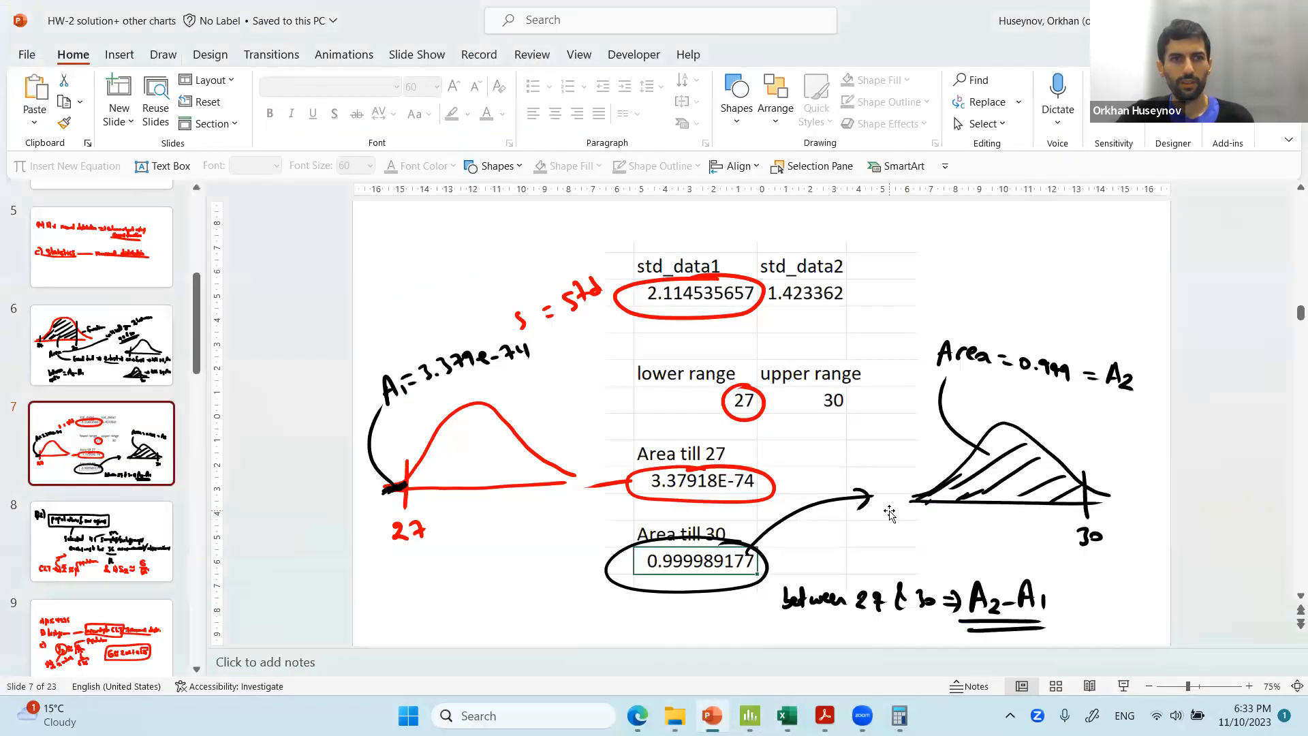
scroll(888, 510, "down", 6)
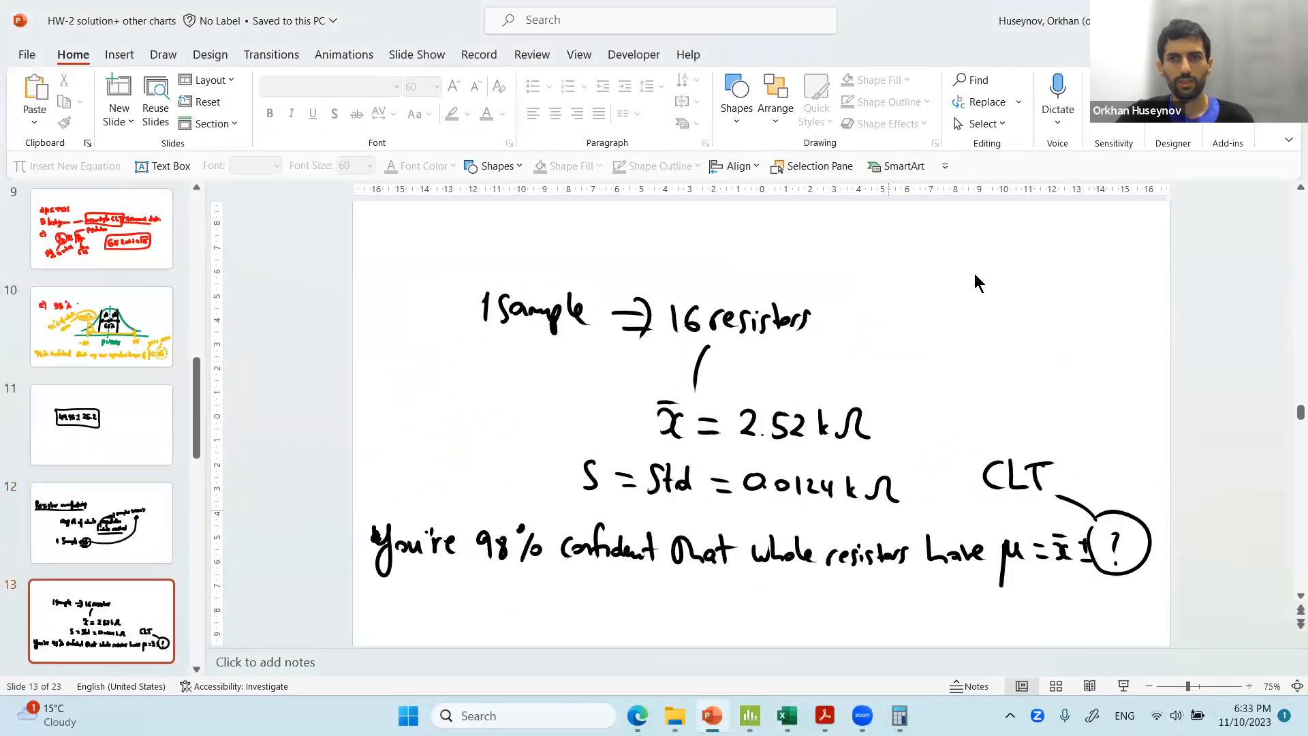